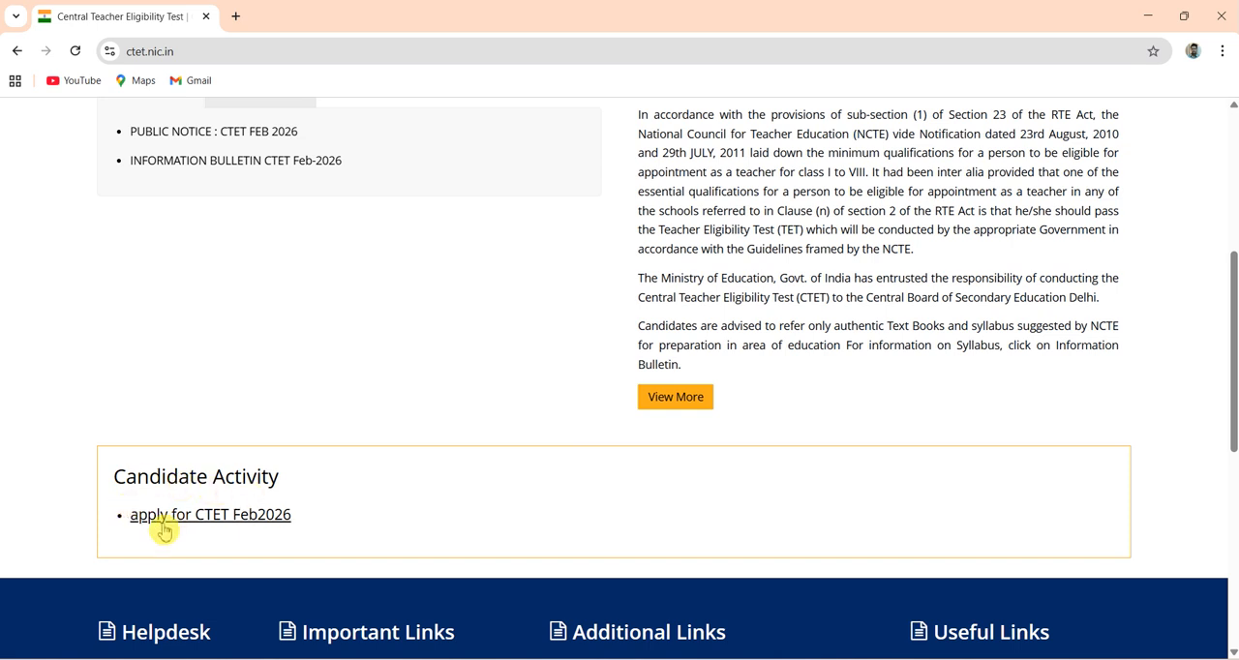
- Open the CTET Feb2026 application site, accept the external redirect, and start a new candidate registration
click(254, 521)
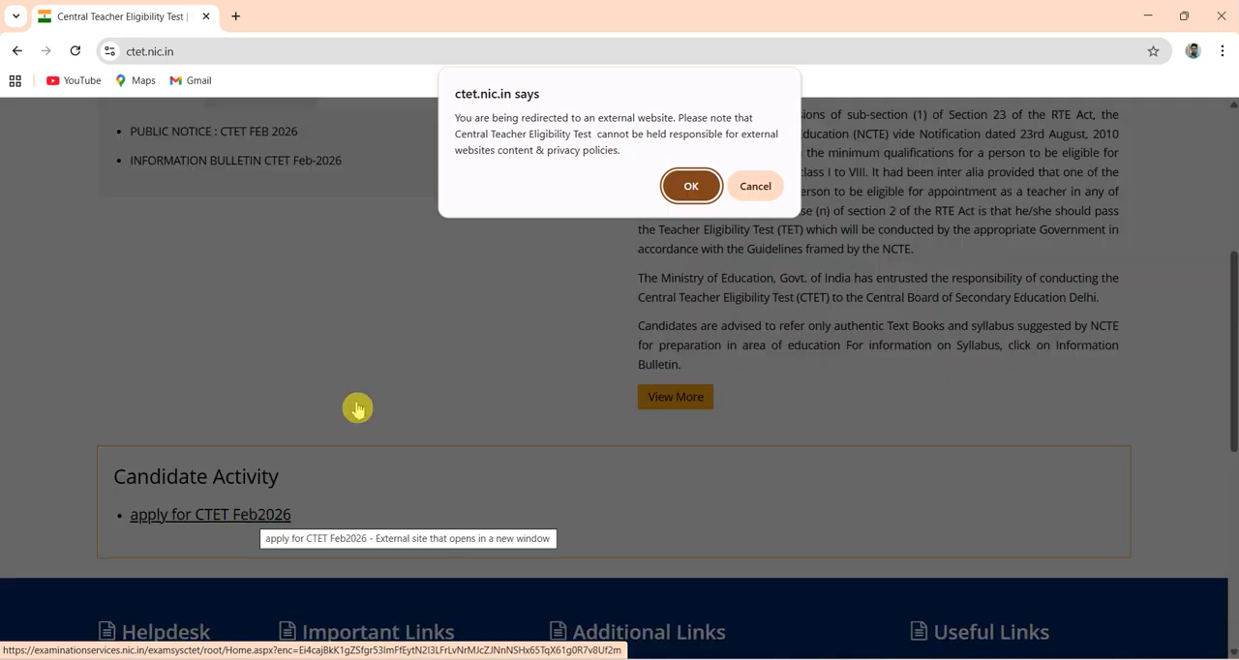
click(693, 188)
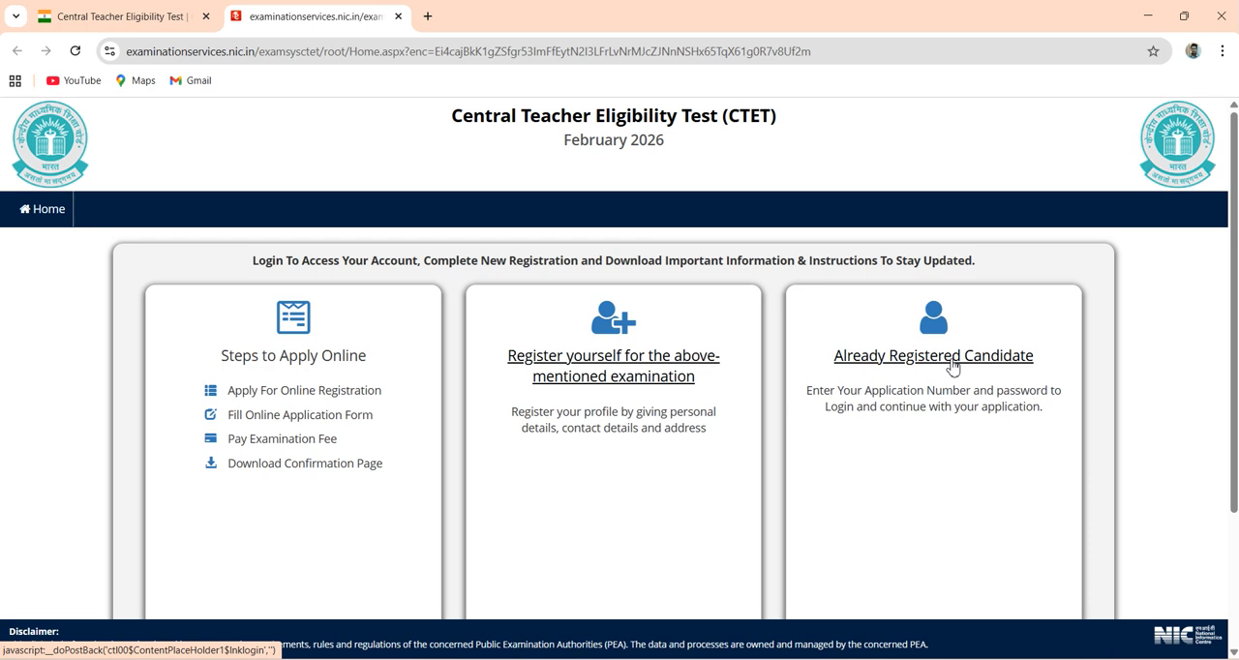
click(619, 359)
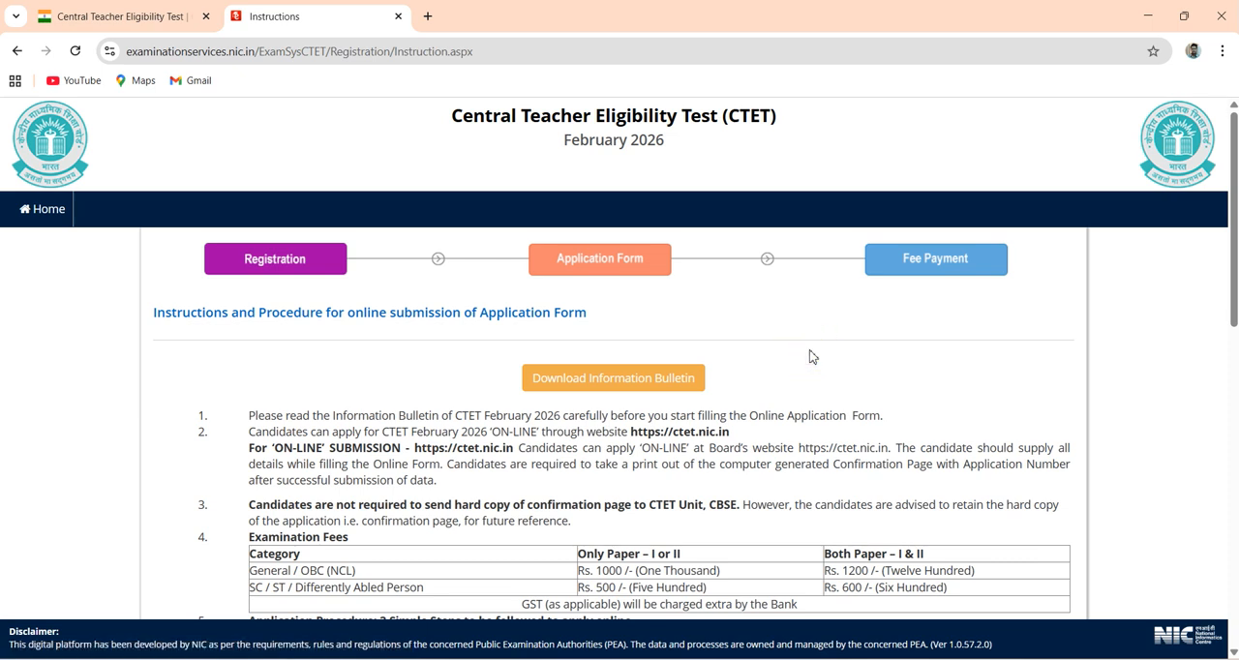
- Review the online application instructions, accept the declaration about the Information Bulletin, and proceed to the registration form
scroll(811, 357, down, 1)
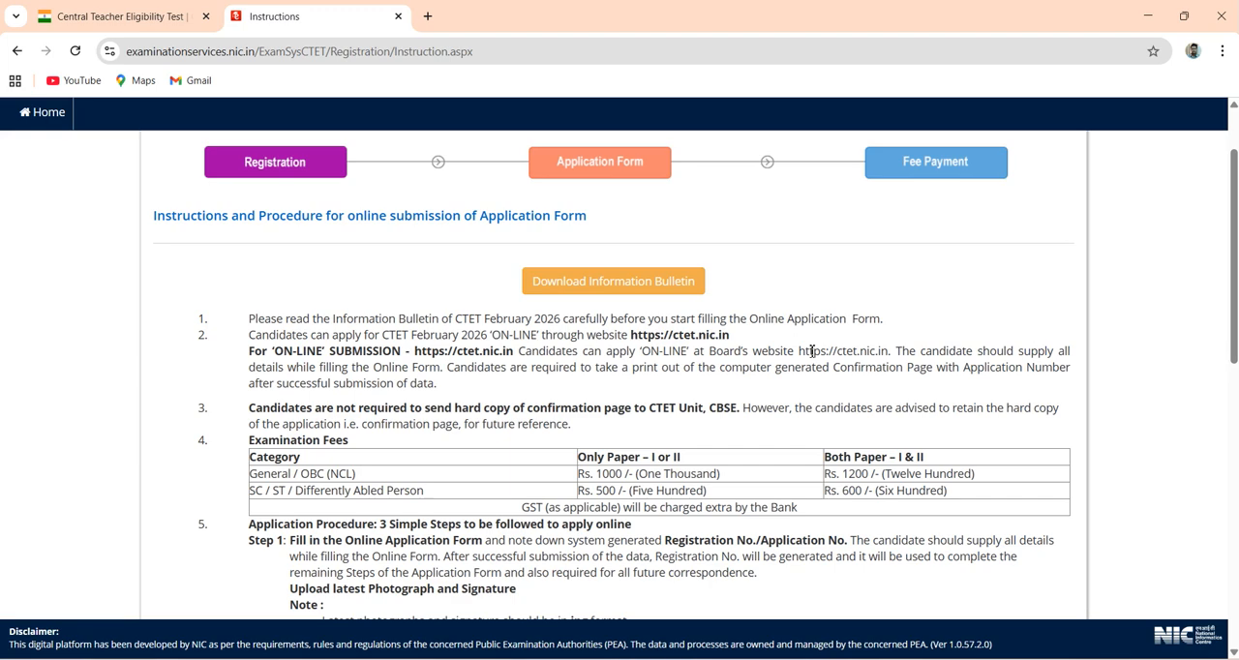
scroll(811, 350, down, 2)
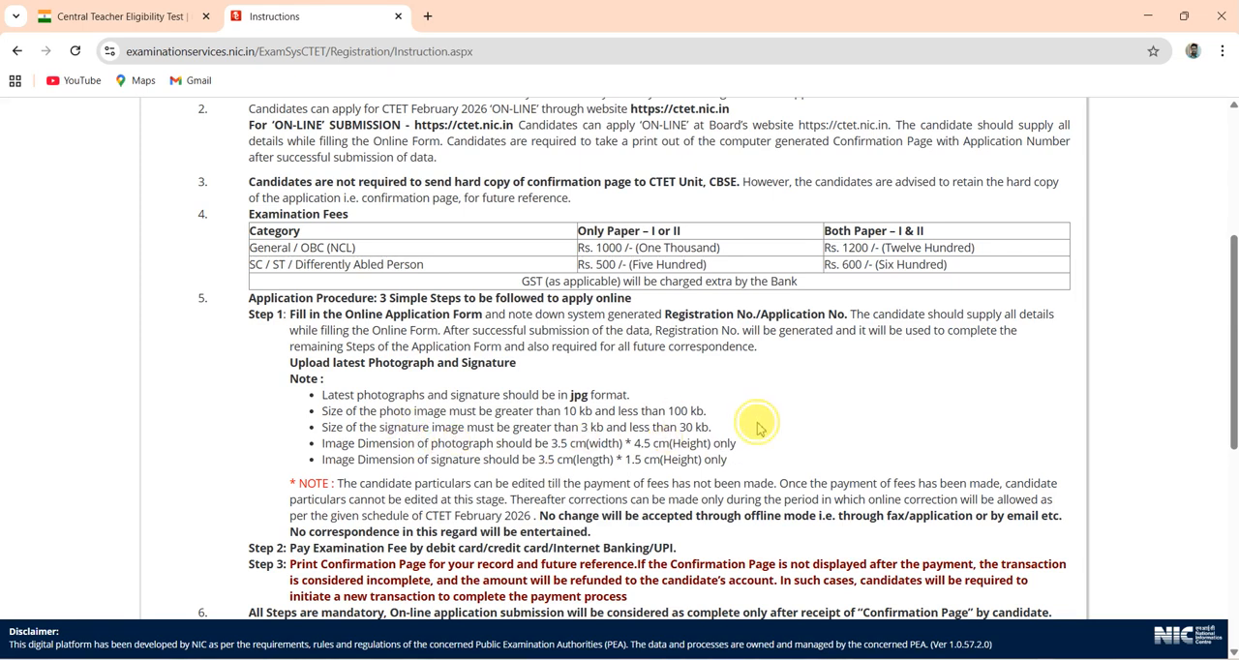
scroll(758, 425, down, 1)
scroll(758, 426, down, 5)
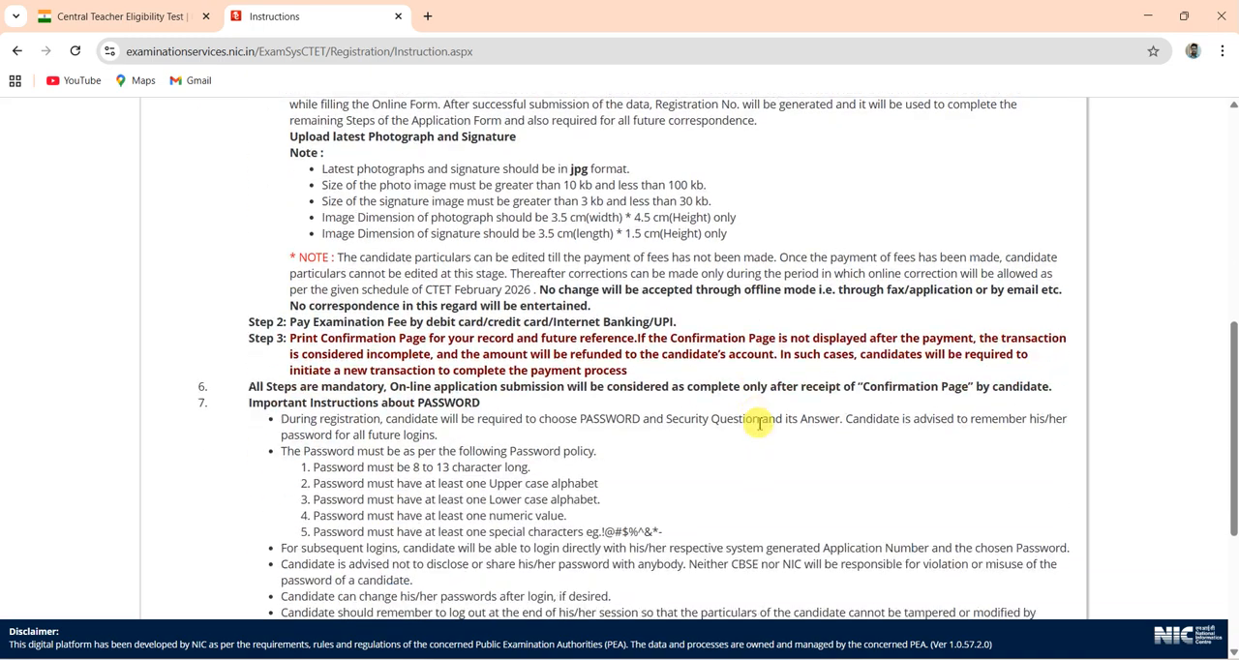
scroll(758, 427, down, 1)
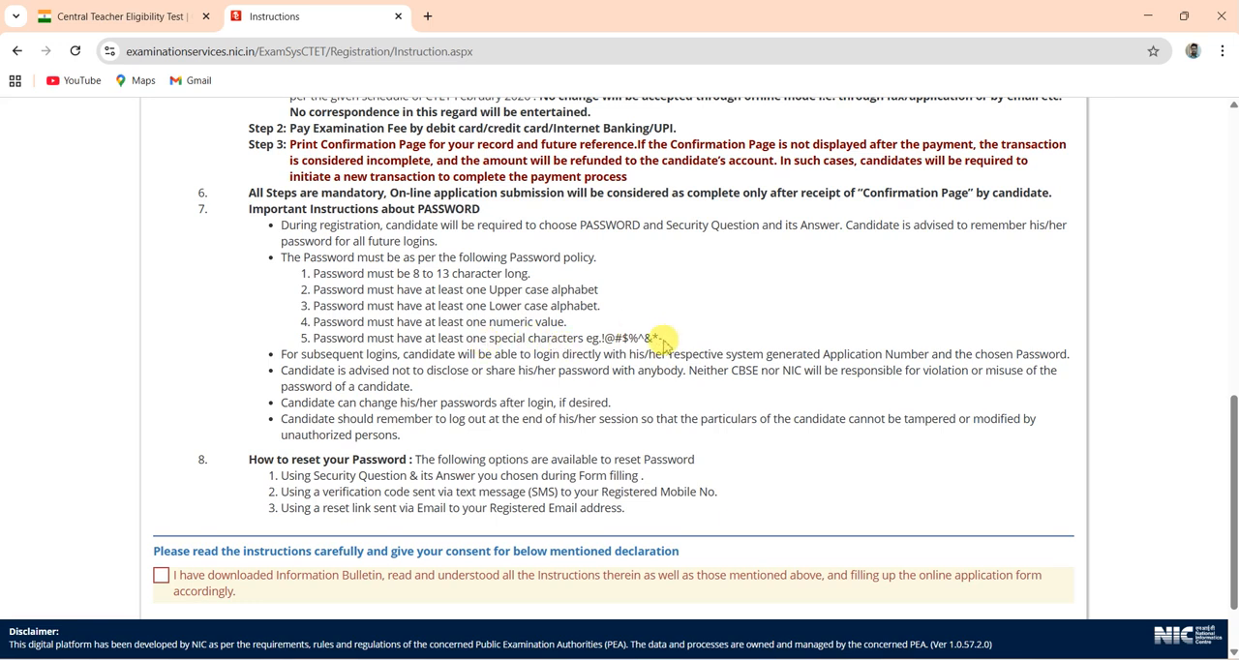
scroll(693, 344, down, 1)
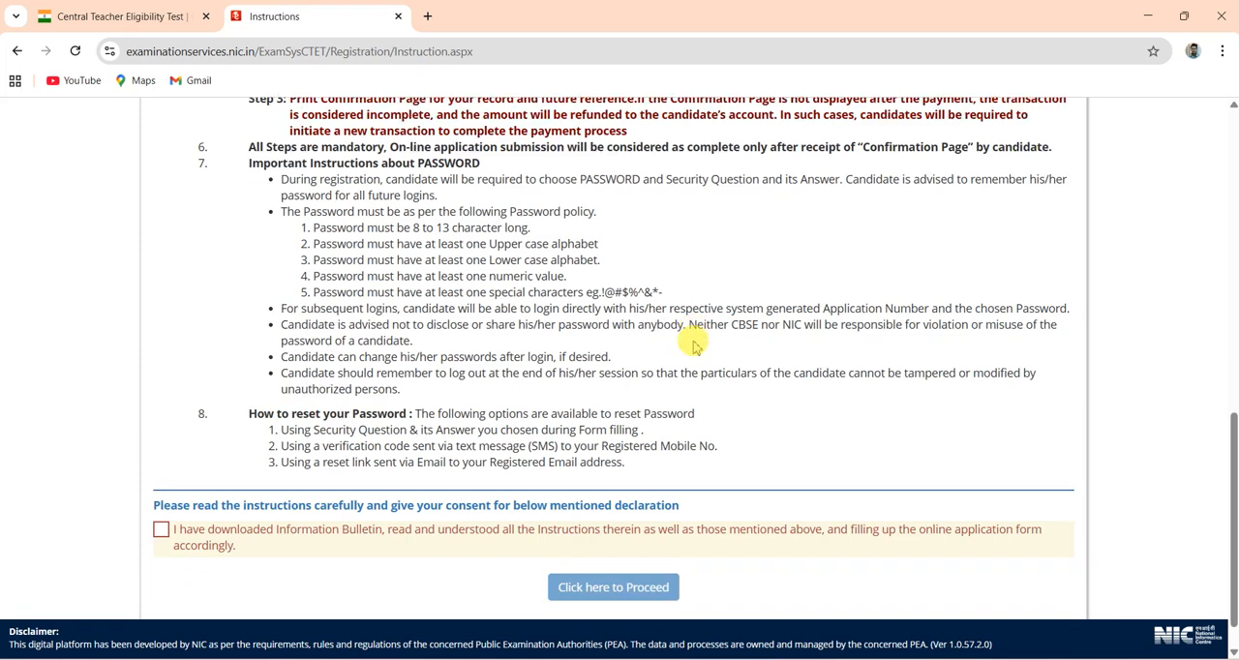
scroll(693, 344, down, 1)
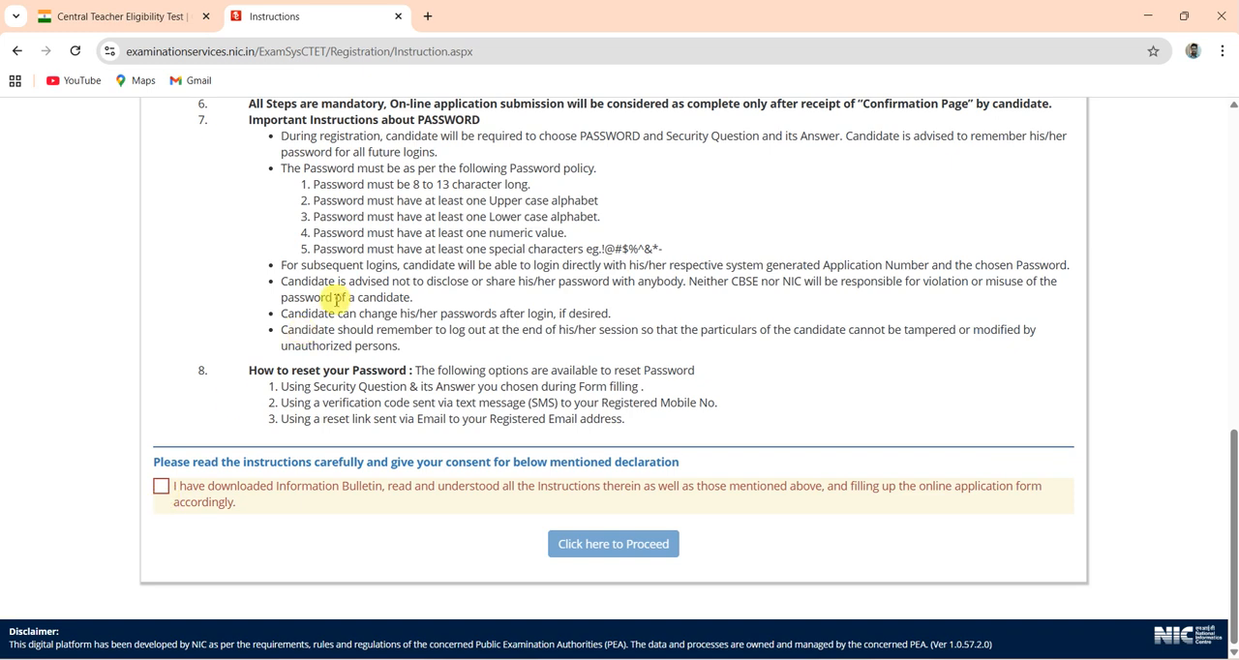
click(161, 489)
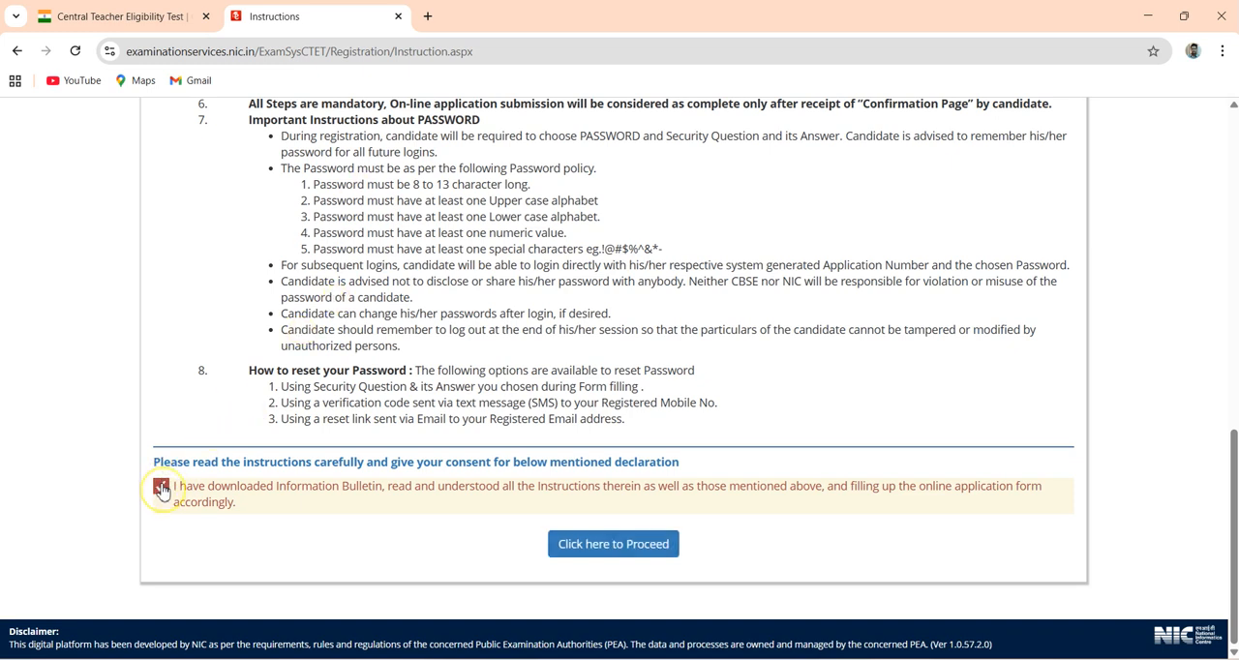
click(629, 549)
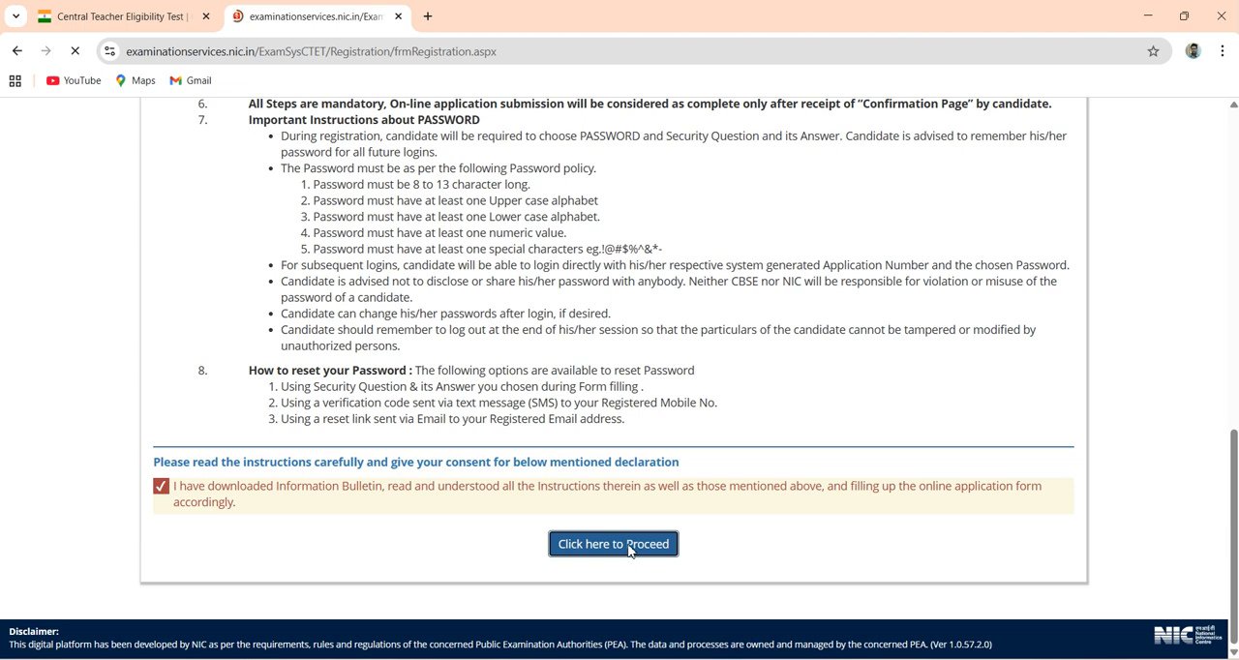
click(548, 418)
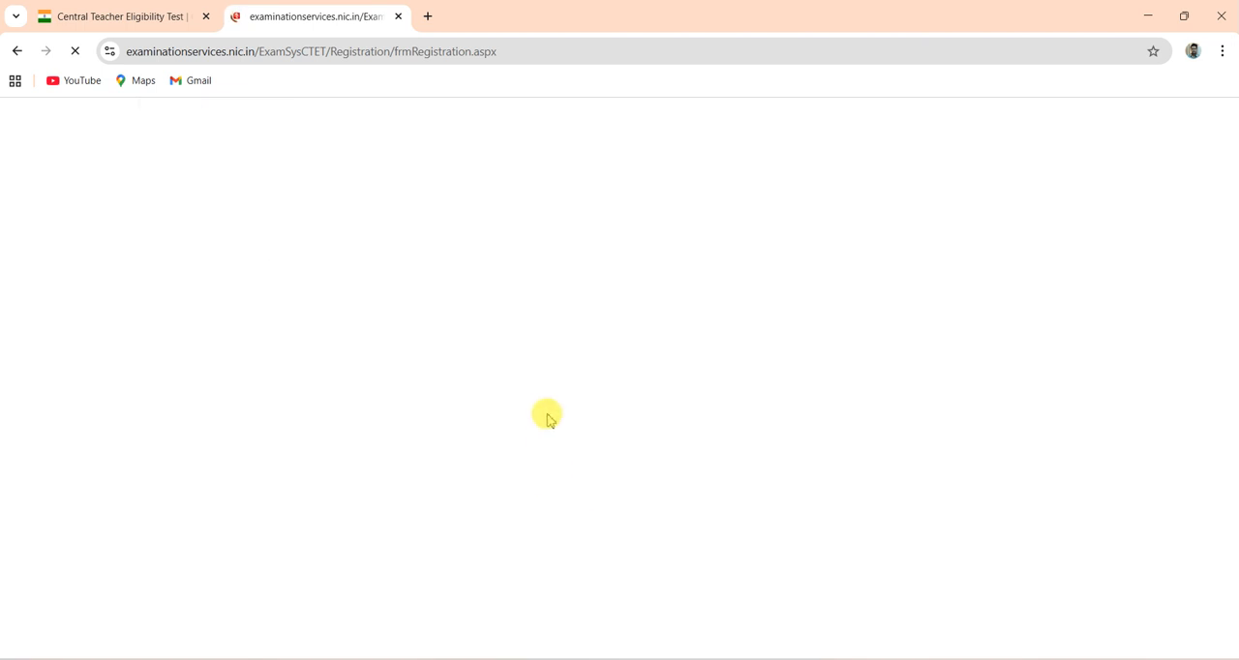
click(523, 278)
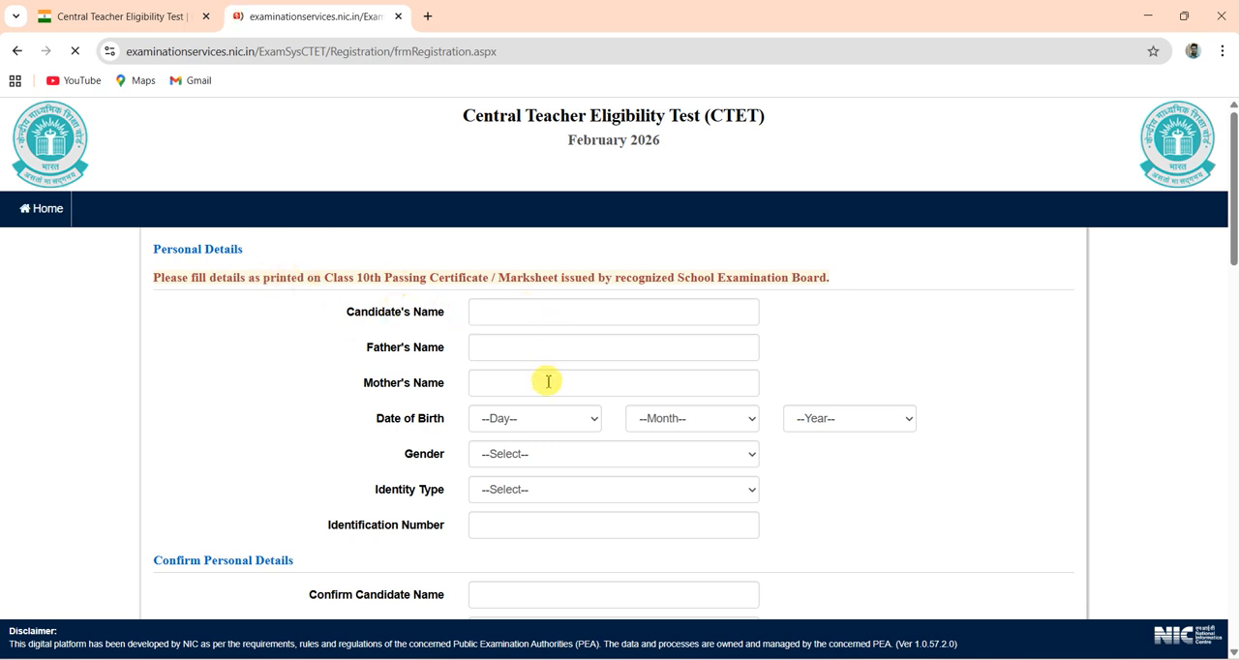
- Enter the candidate's, father's and mother's names in the Personal Details section
click(491, 314)
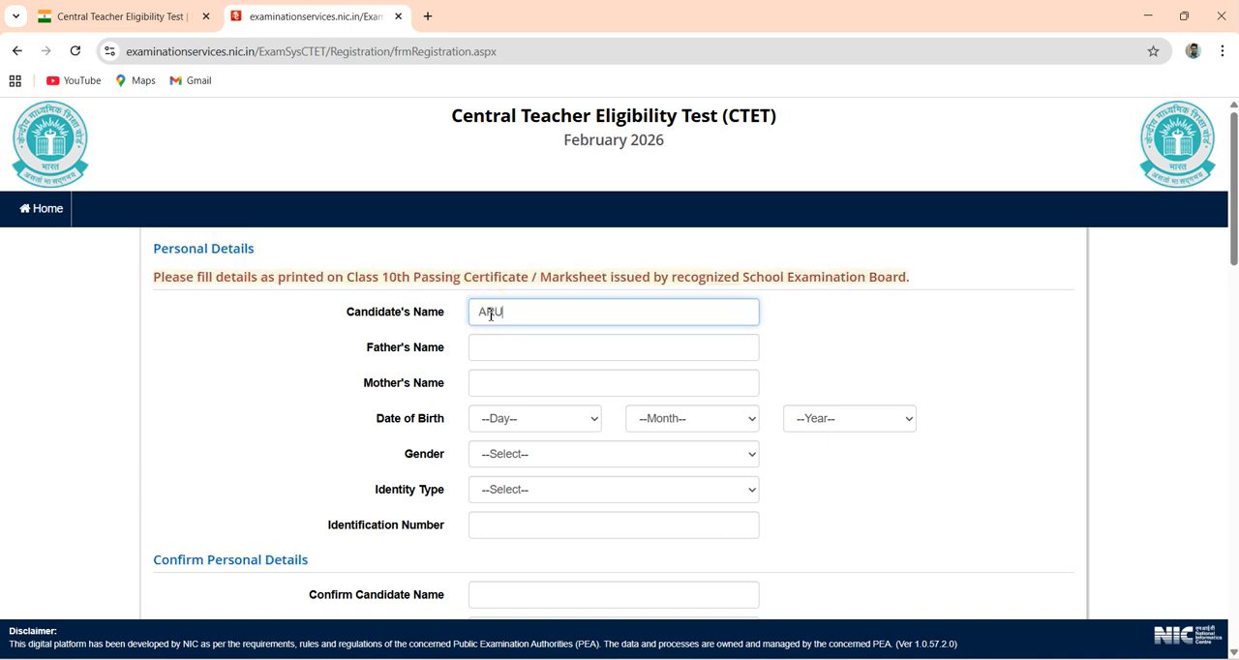
key(Tab)
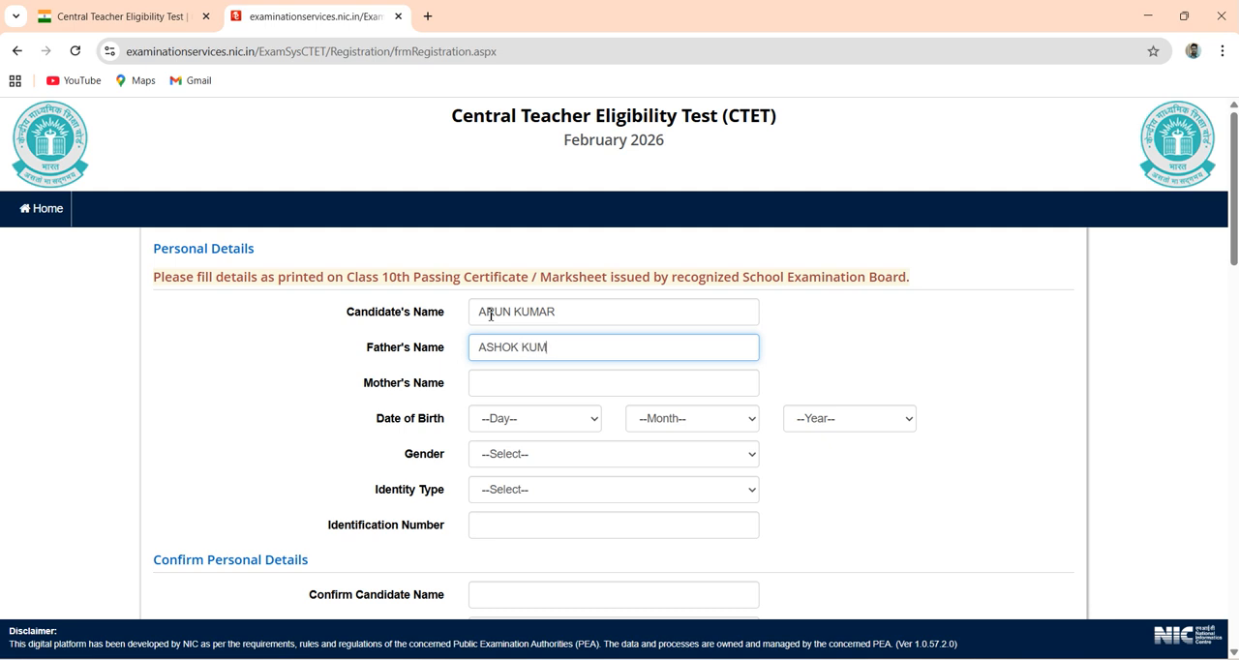
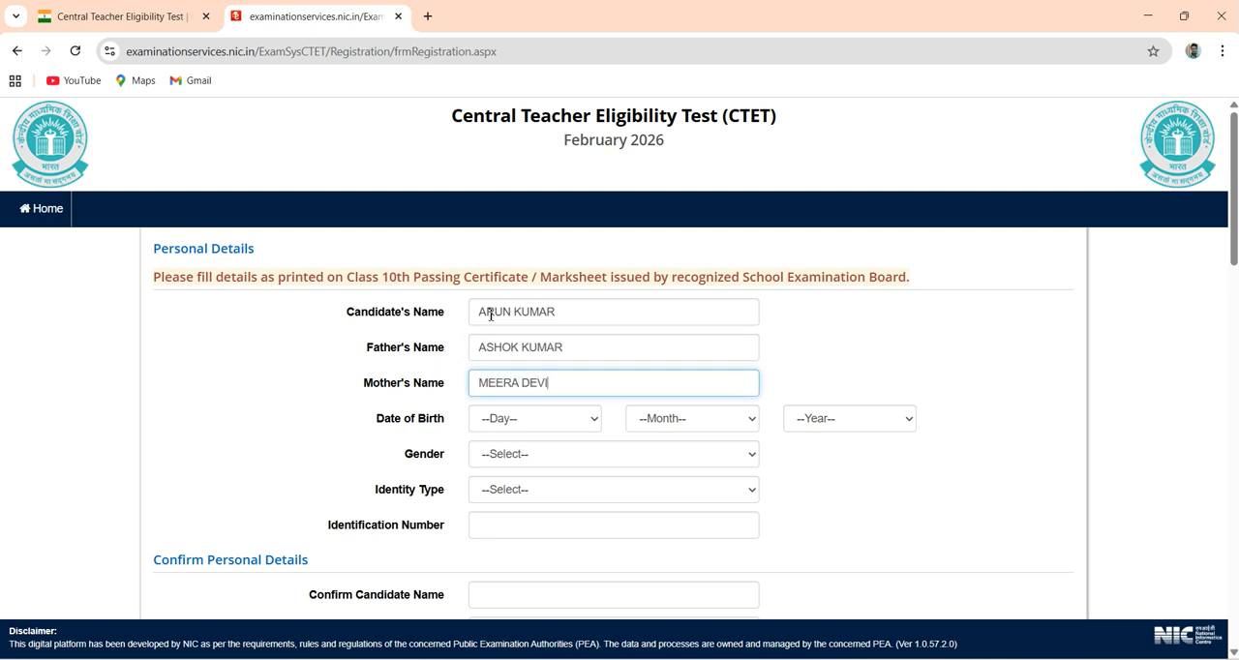
key(Tab)
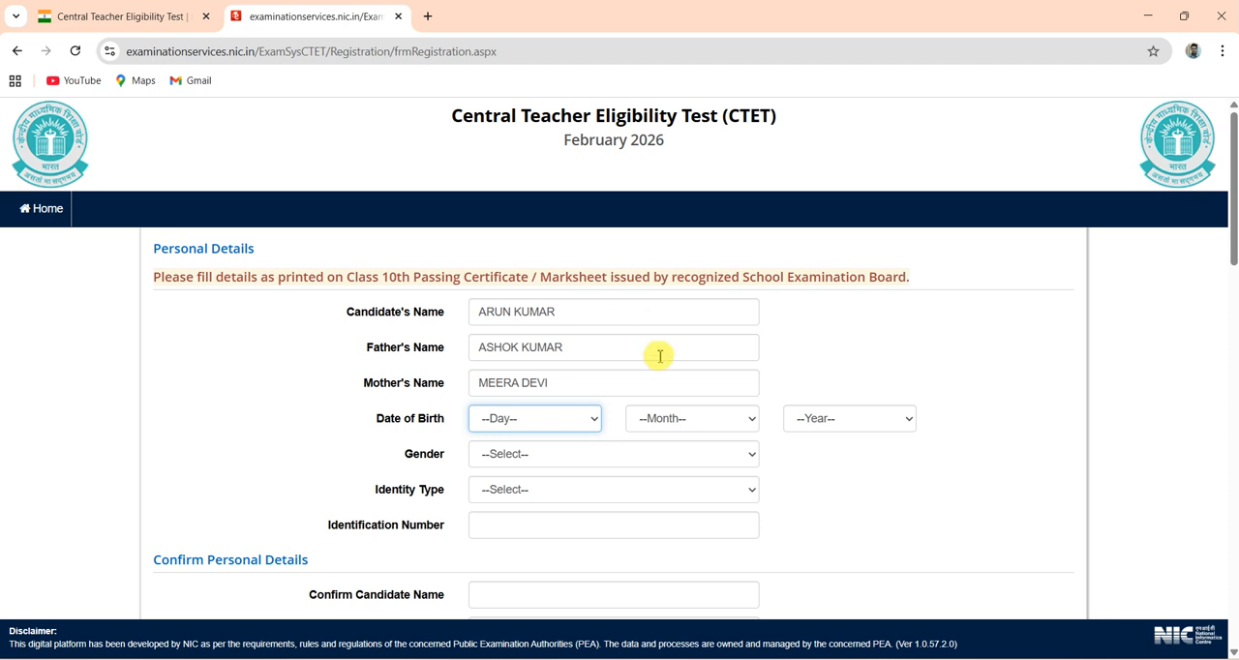
- Set the day, month and year of the candidate's date of birth in Personal Details
click(556, 423)
key(Down)
key(Down)
key(Down)
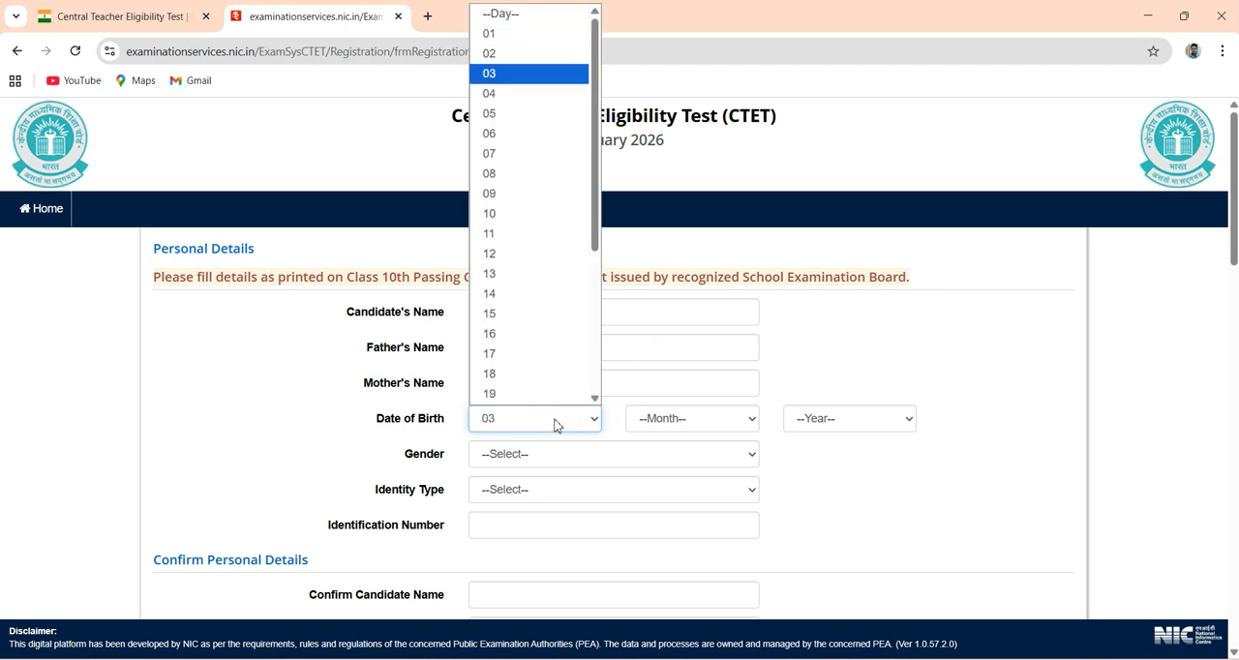
key(Return)
key(Up)
click(702, 424)
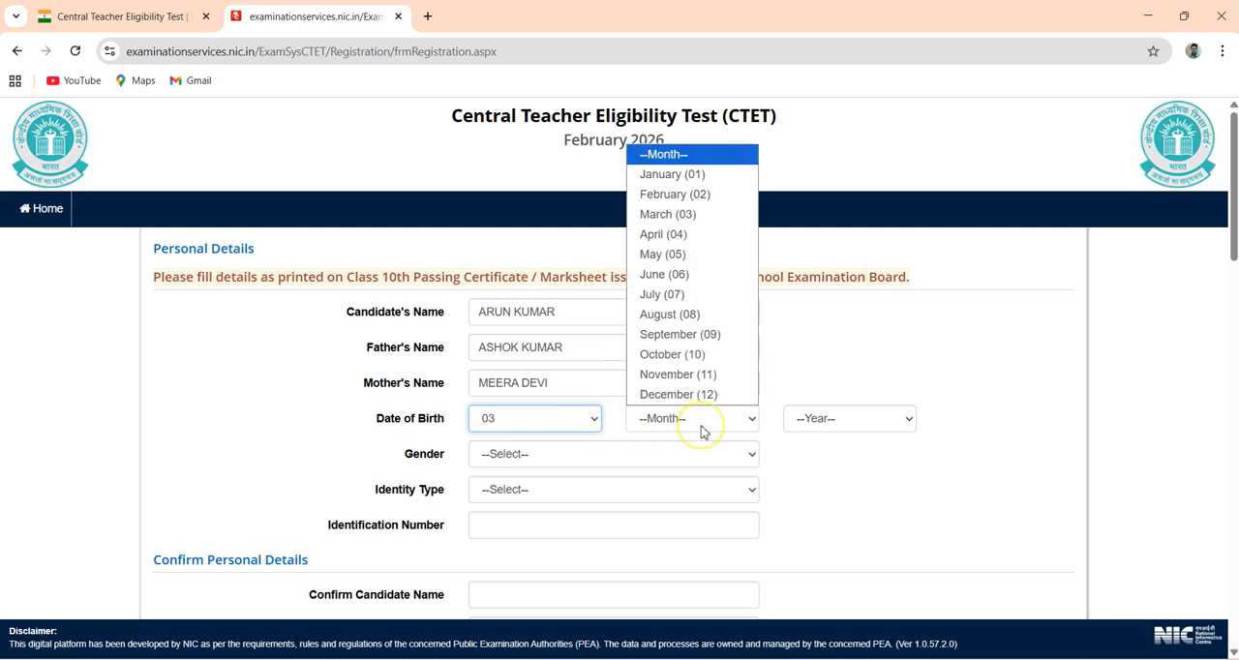
click(668, 274)
click(838, 417)
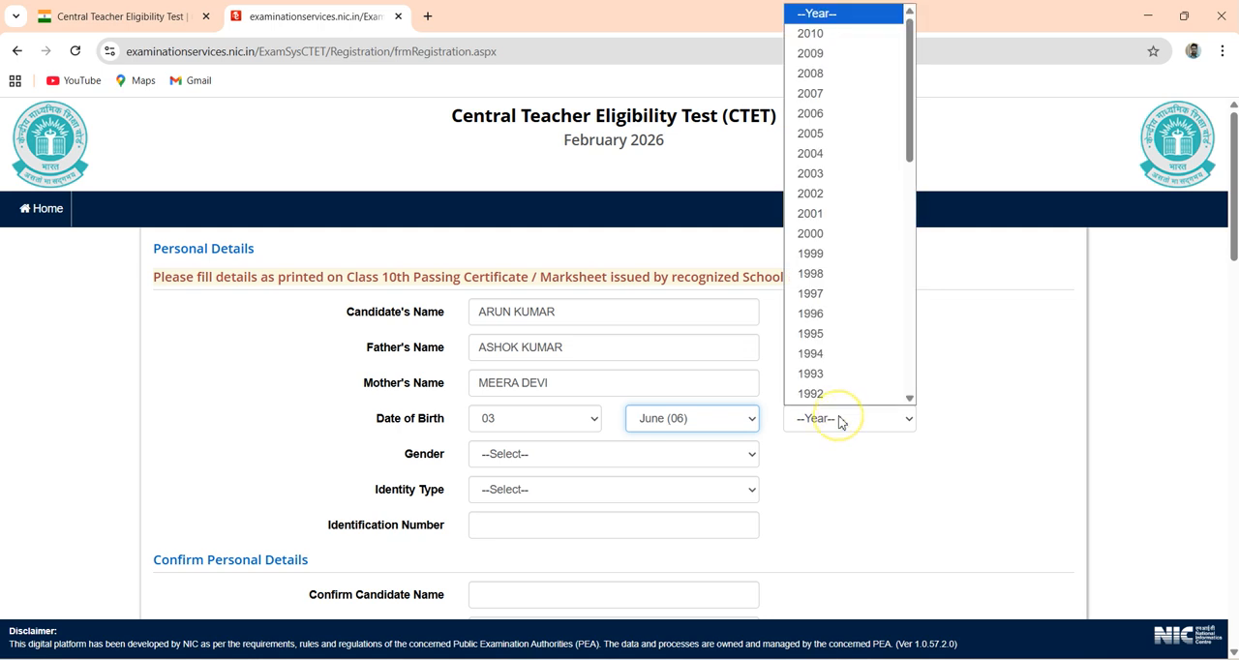
click(828, 339)
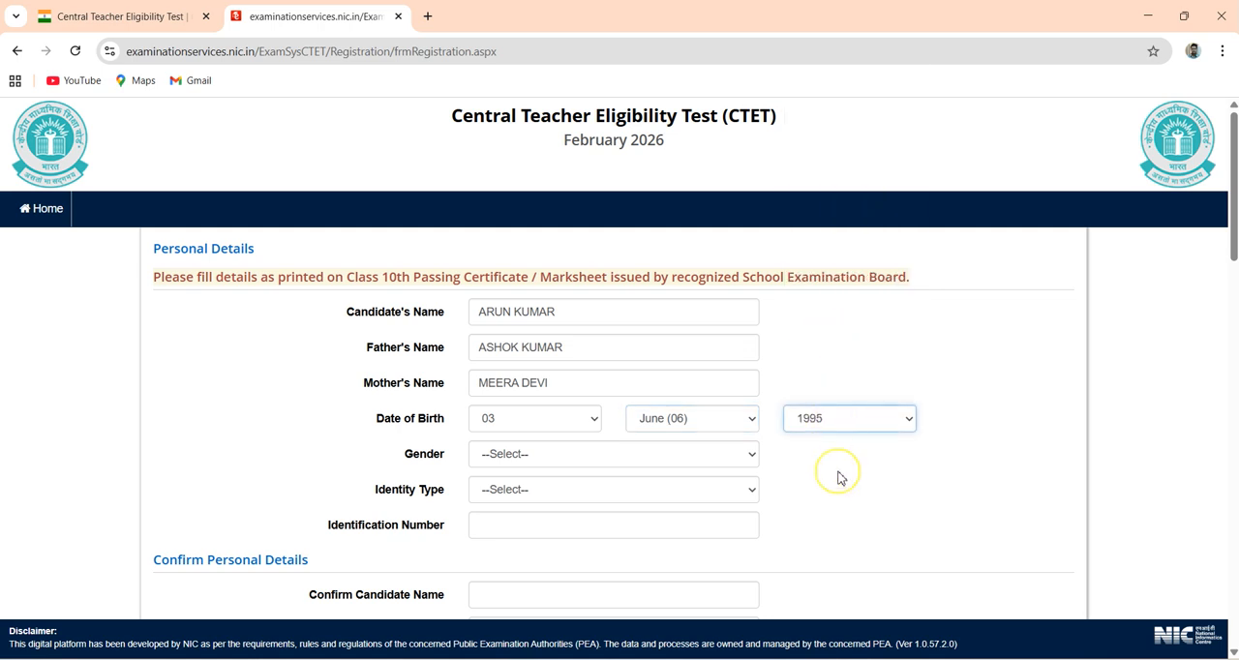
- Set the gender to Male and the identity type to Any Other Valid Govt Identity with photograph
click(554, 454)
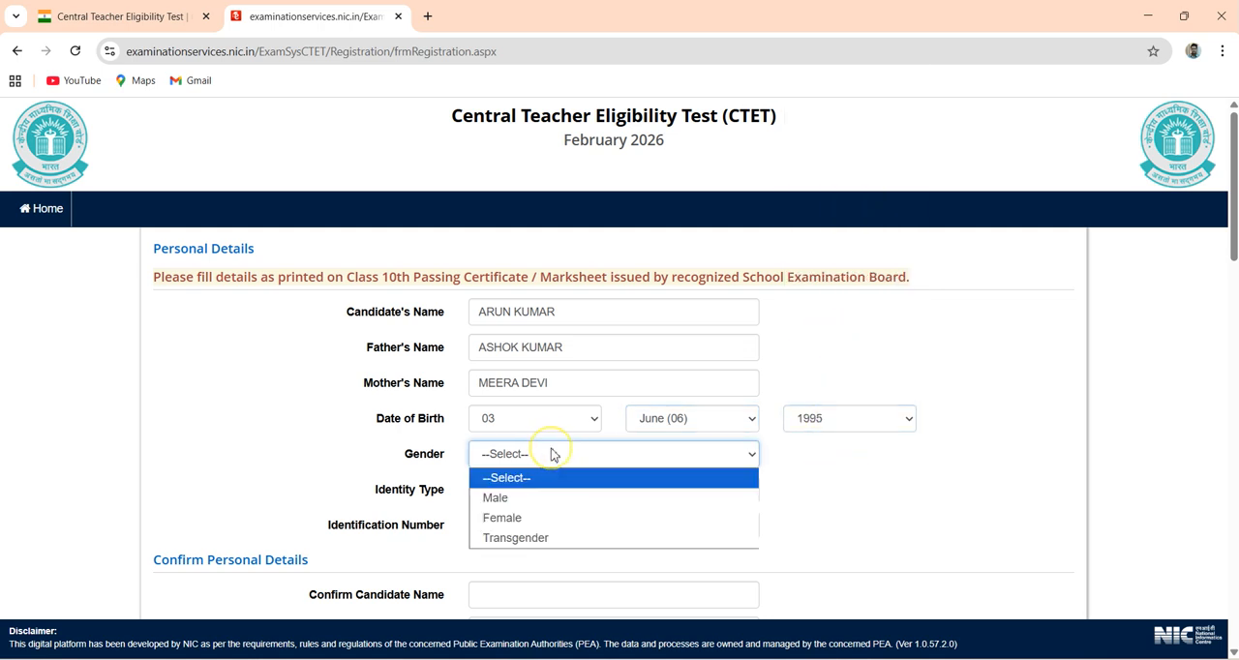
click(524, 502)
click(505, 491)
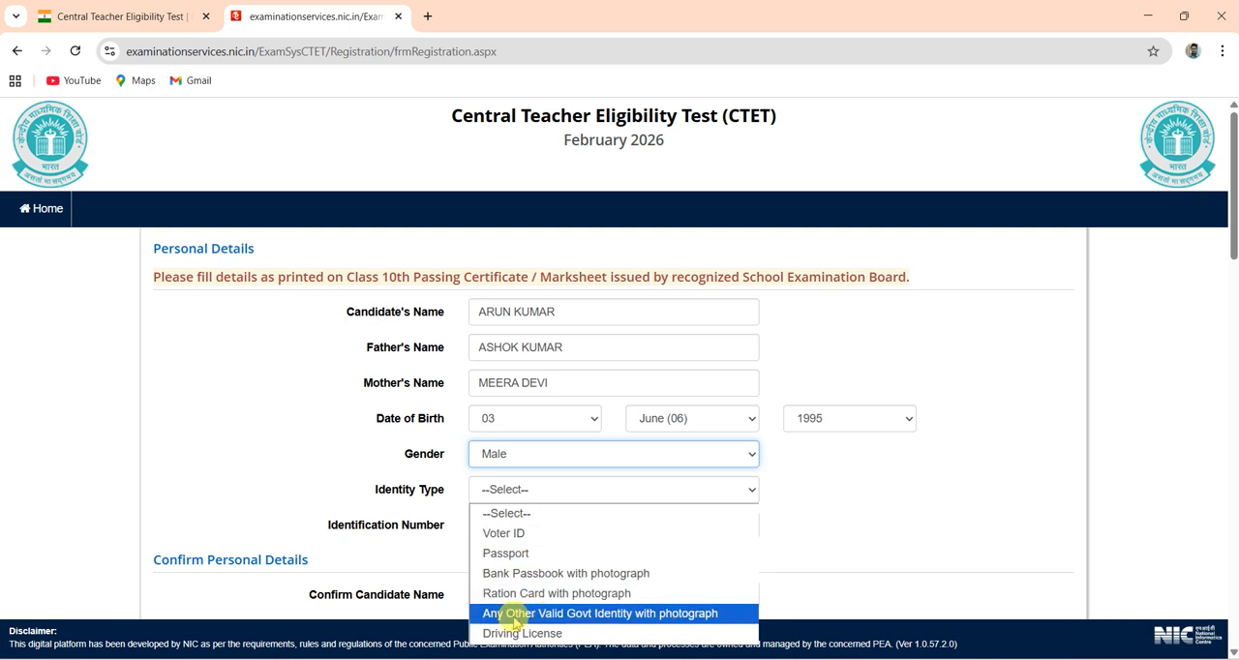
click(640, 621)
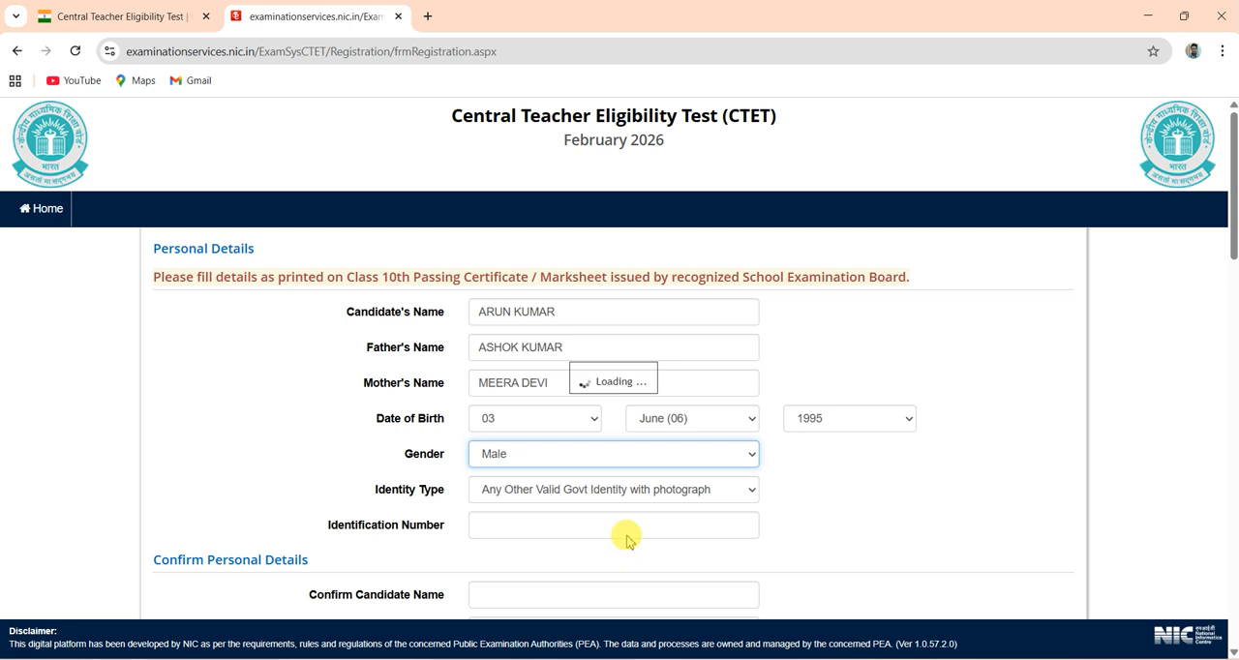
- Enter the candidate's valid government identity number in Personal Details
click(580, 525)
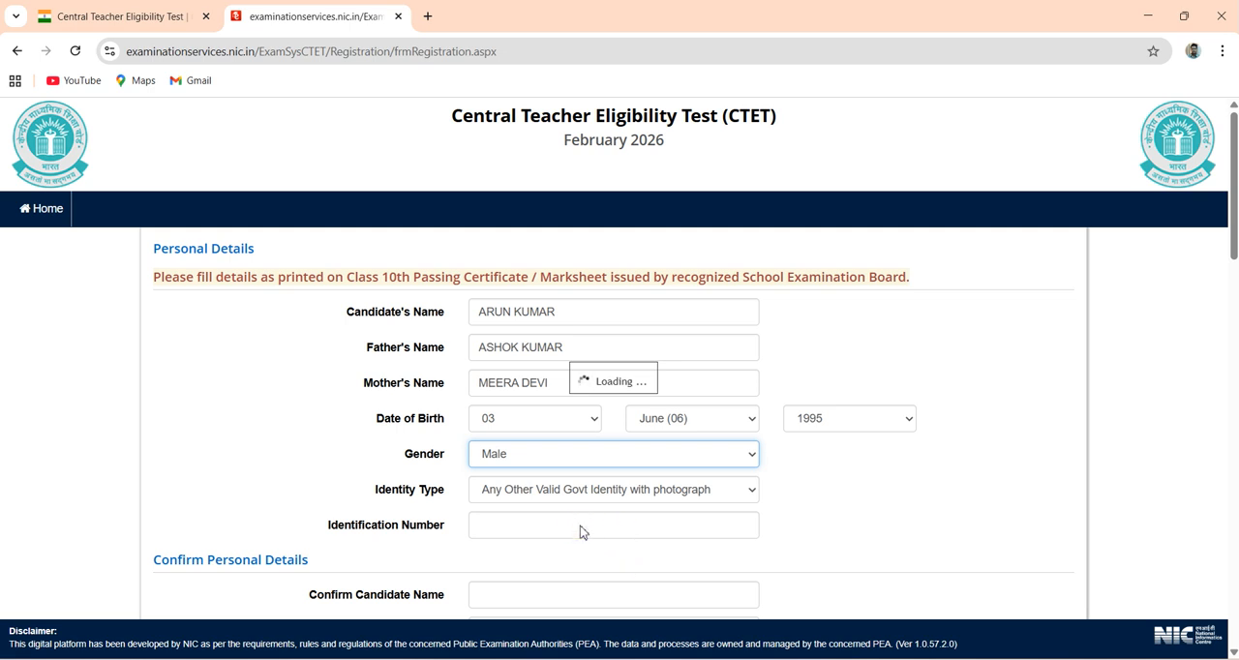
click(581, 527)
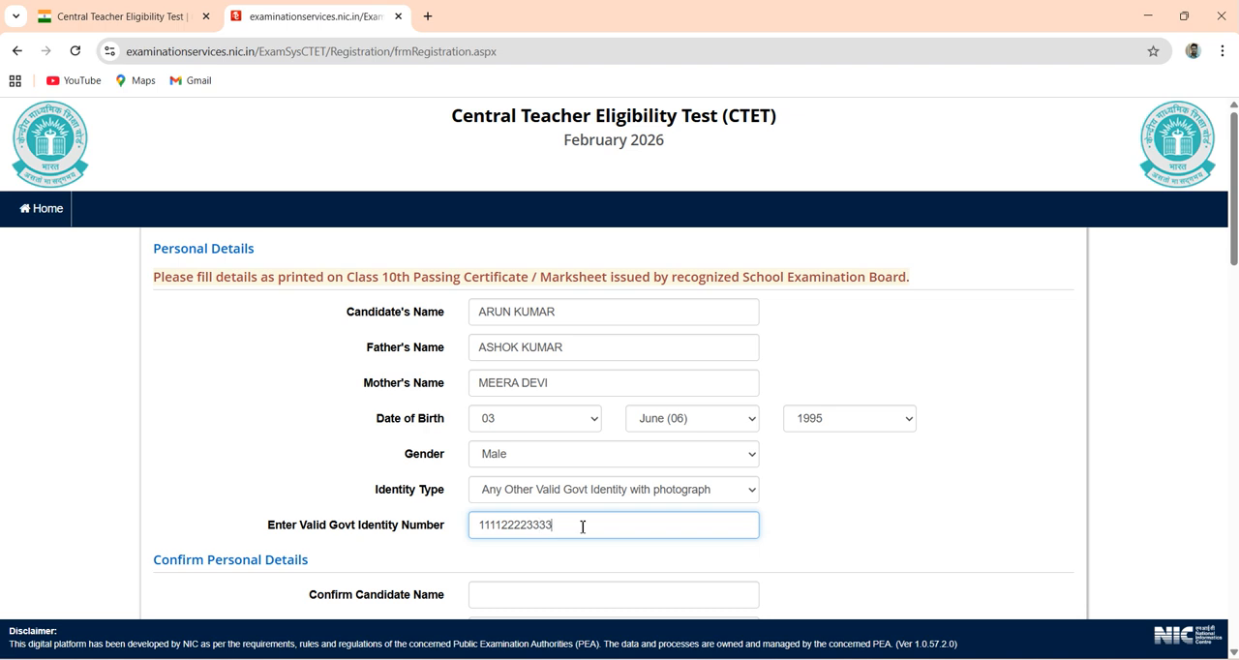
click(838, 515)
- Re-enter the candidate's, father's and mother's names and the day of birth in the Confirm Personal Details section
scroll(838, 515, down, 3)
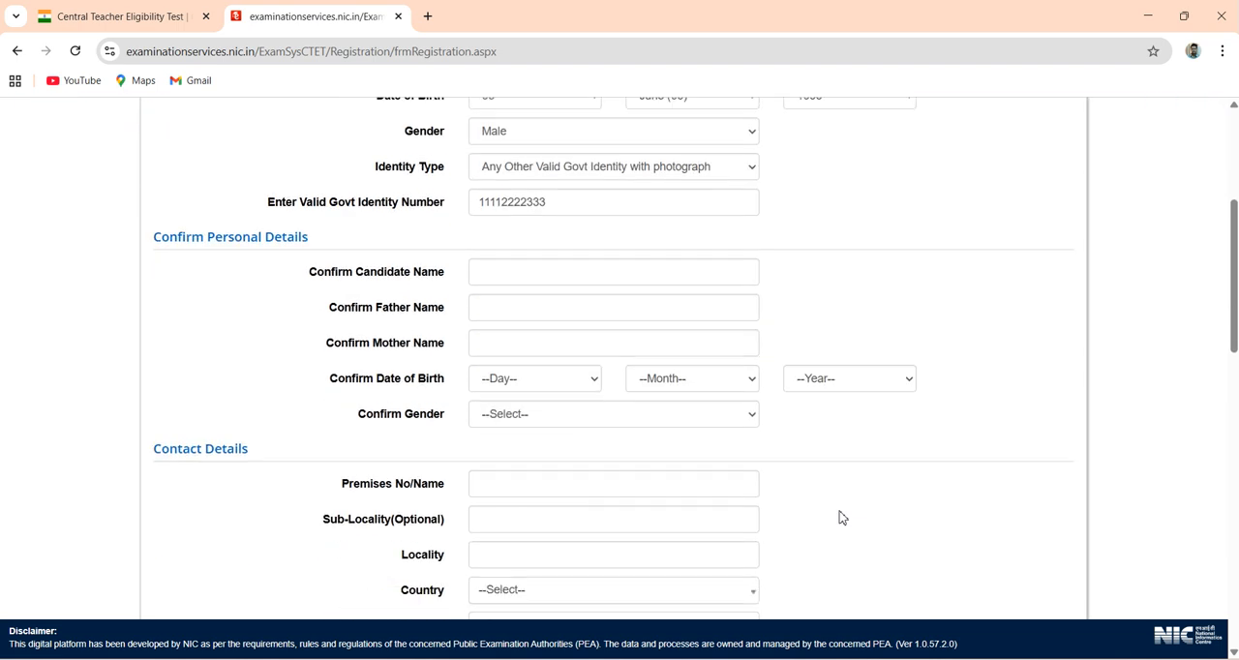
click(522, 272)
key(Tab)
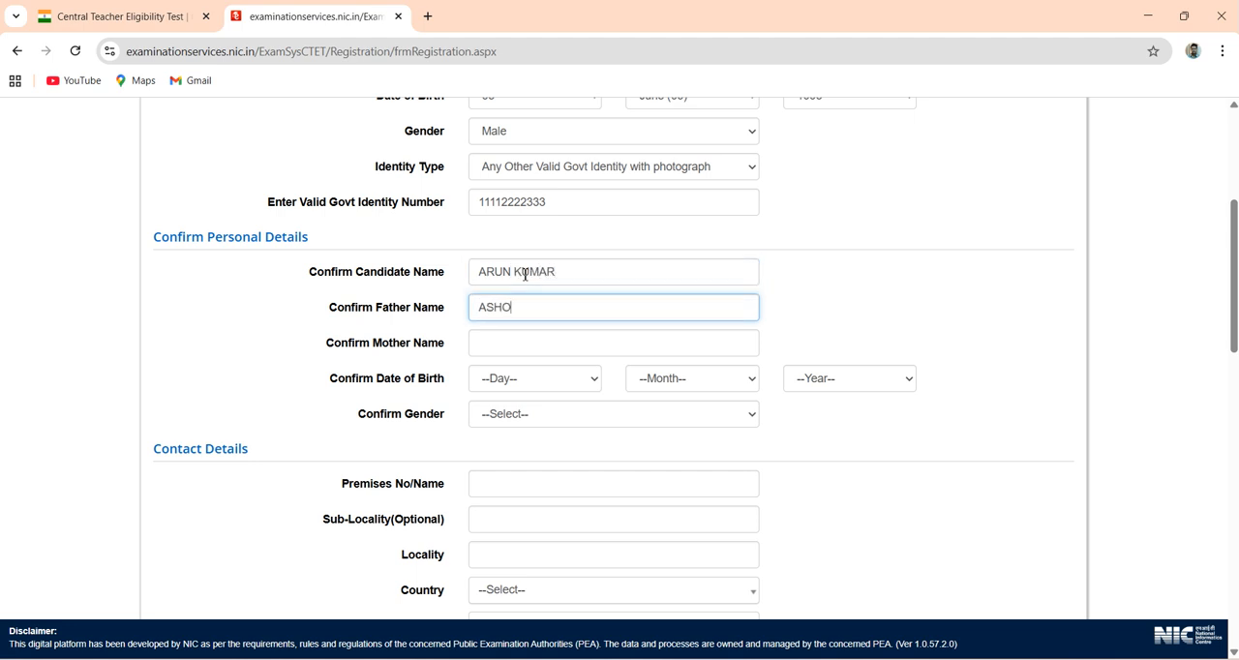
key(Tab)
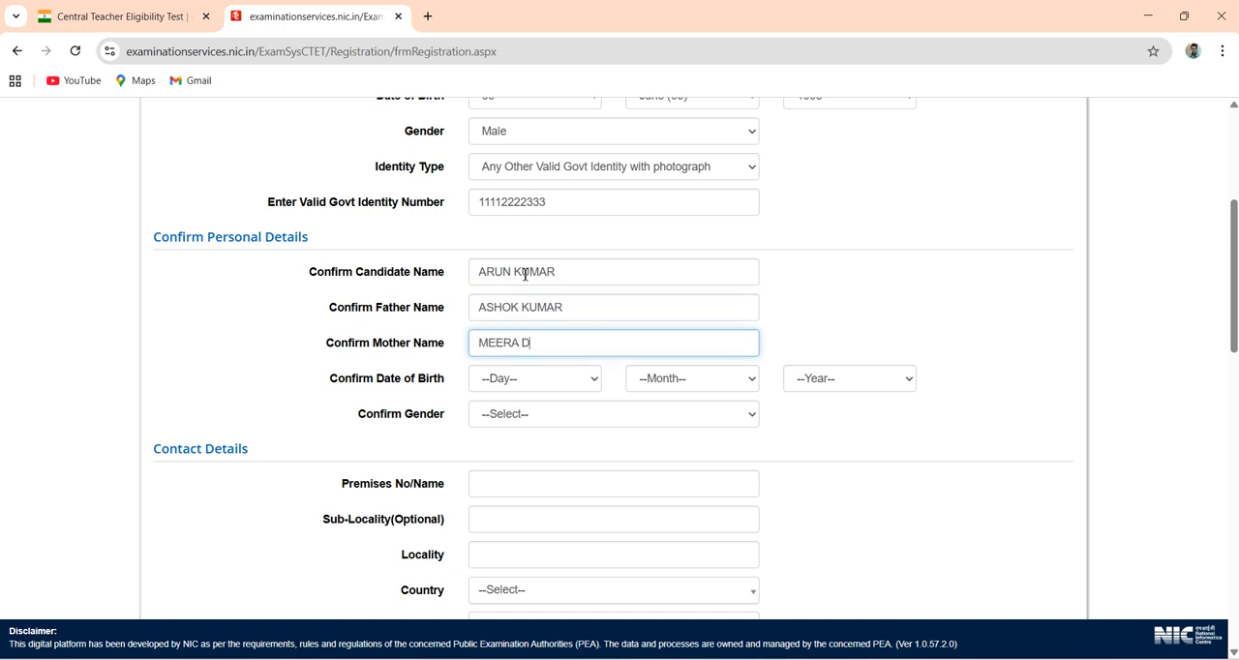
key(Tab)
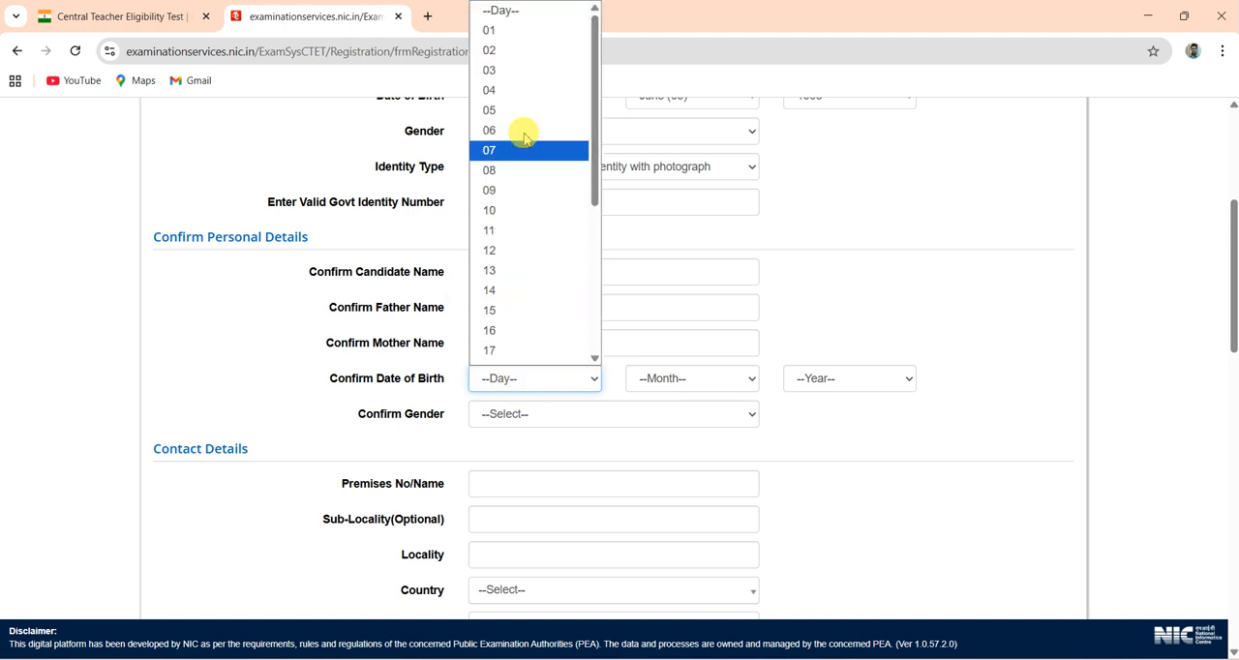
click(535, 72)
click(689, 387)
click(674, 481)
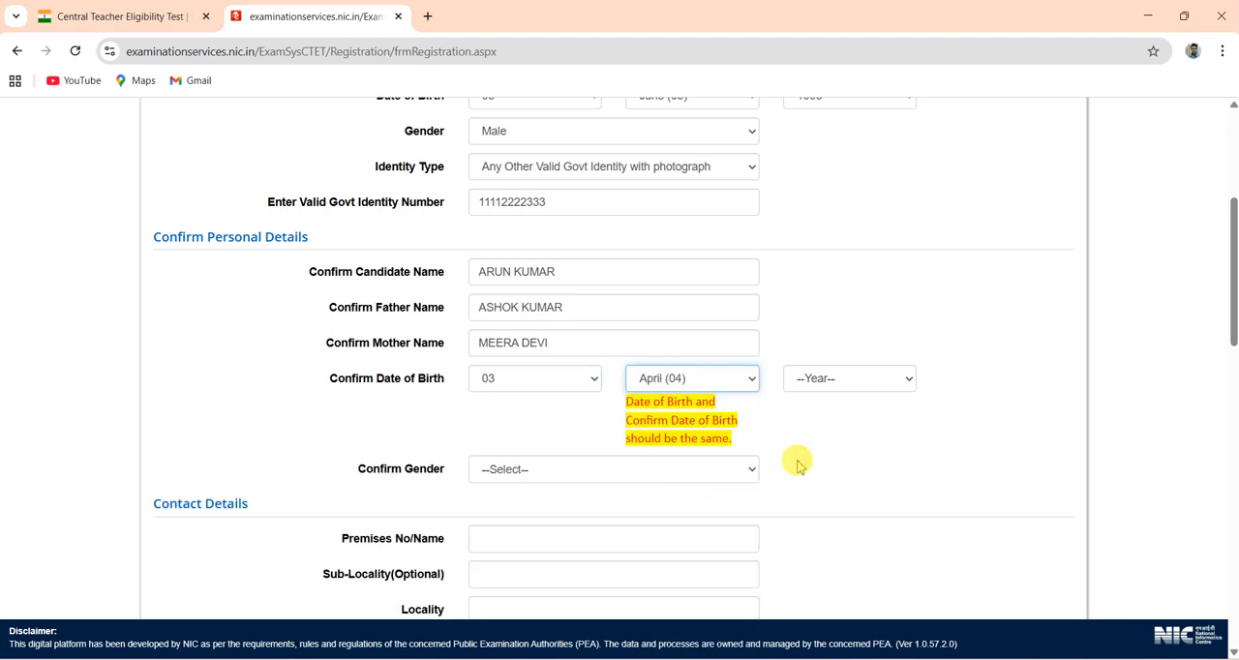
key(Down)
key(Up)
key(Up)
key(Up)
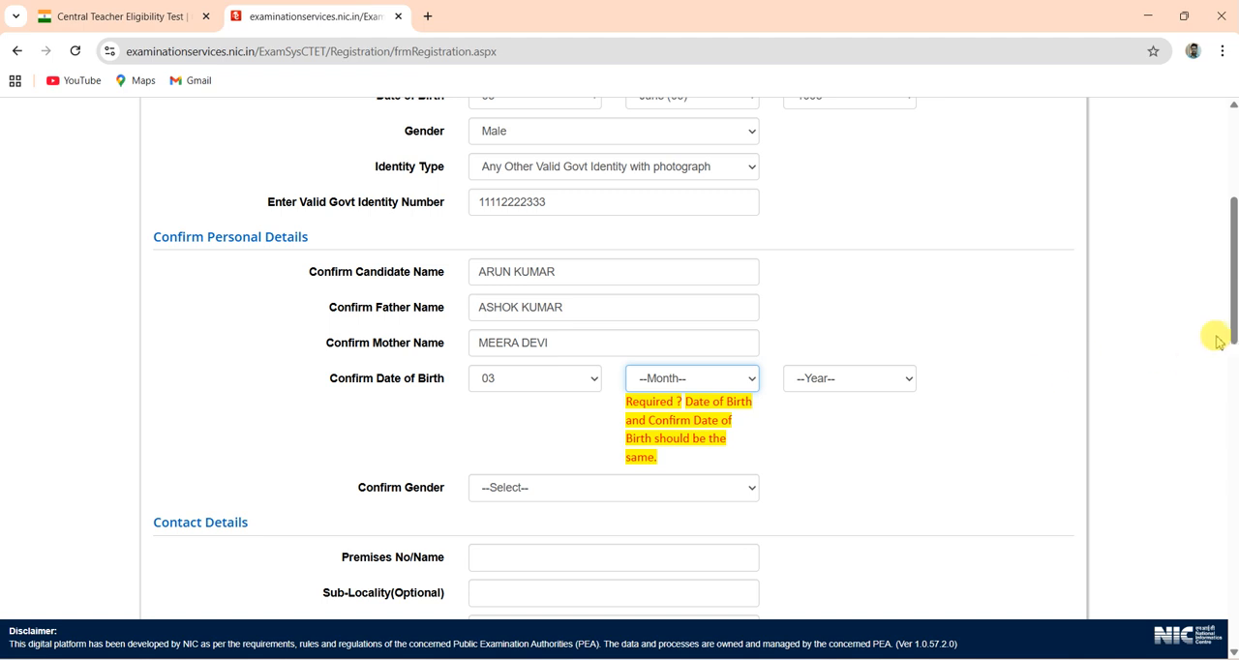
- Select the month and year of birth and set the gender to Male in the Confirm Personal Details section
drag(1231, 341, 1231, 298)
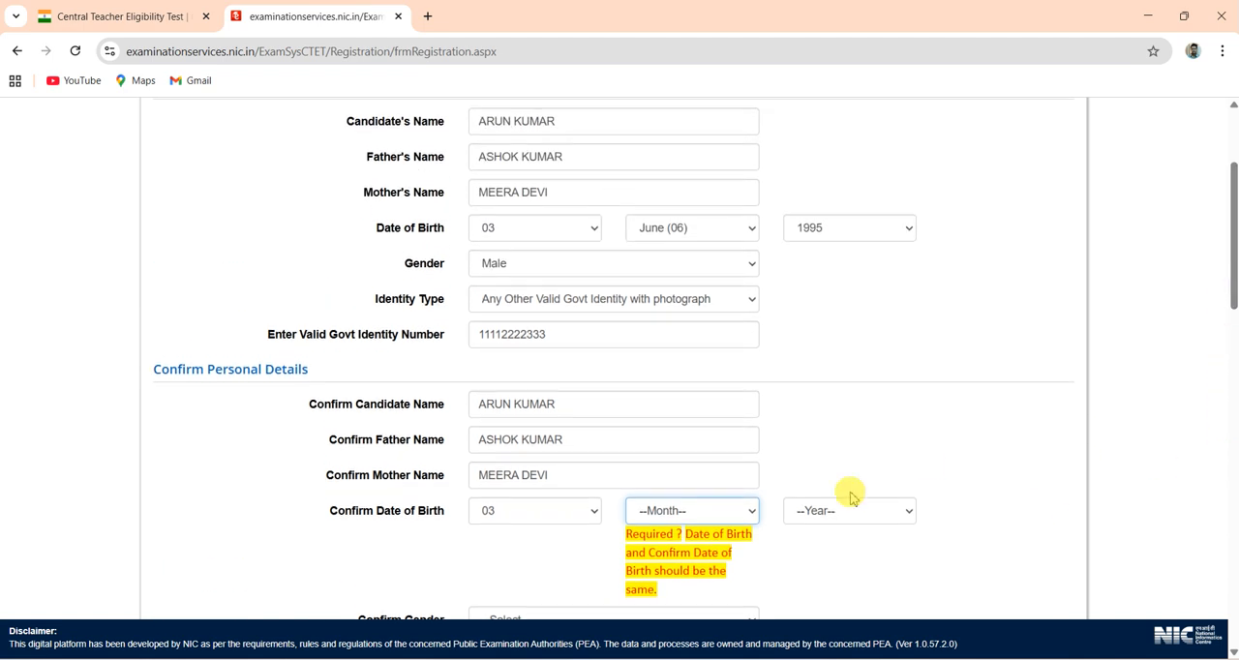
click(685, 517)
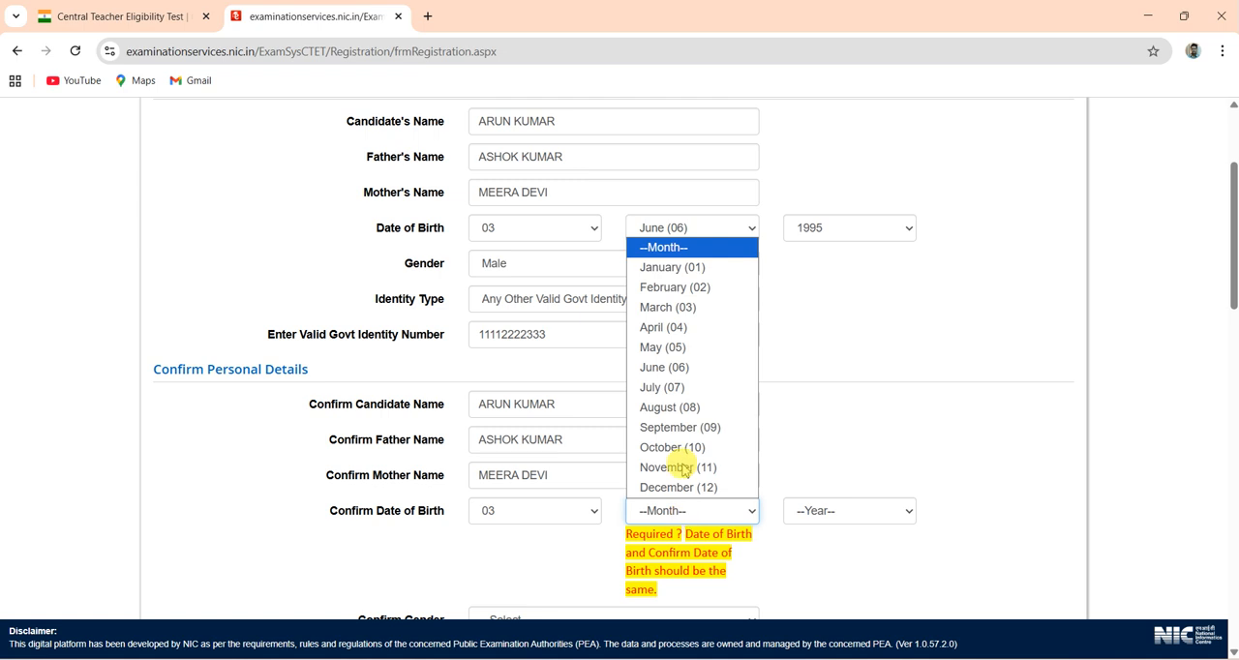
click(703, 370)
click(801, 510)
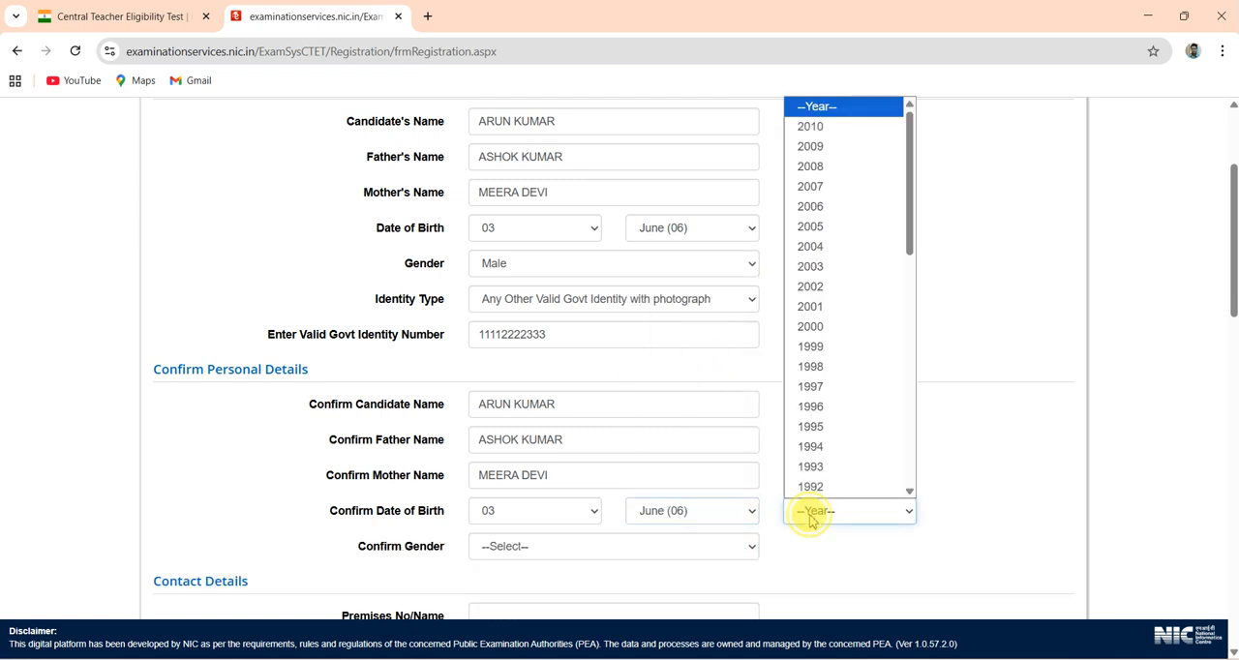
click(813, 427)
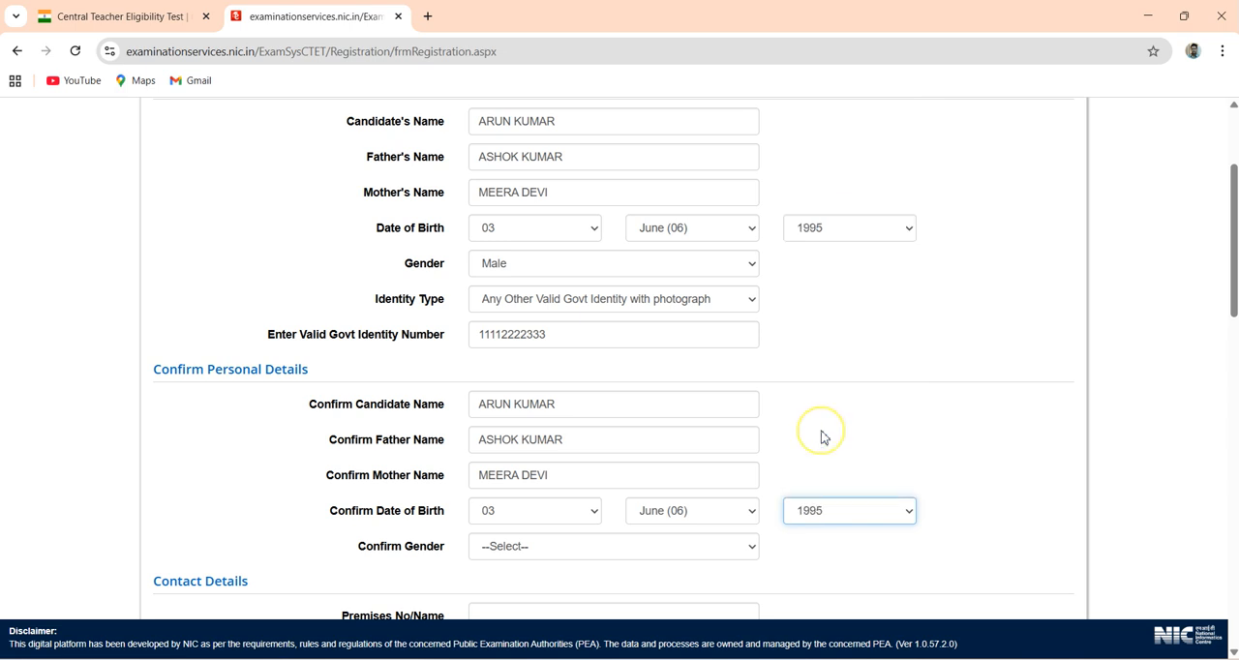
click(605, 548)
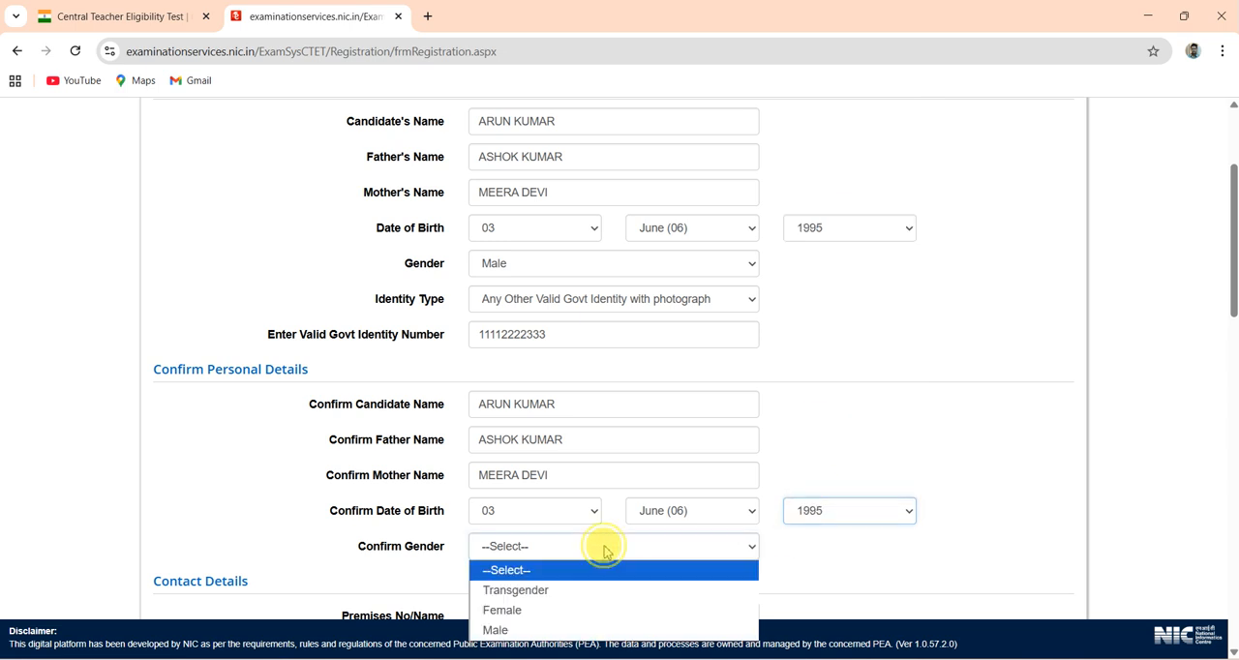
click(535, 630)
click(844, 569)
- Fill in the candidate's premises name, sub-locality and locality in the Contact Details section
scroll(846, 569, down, 3)
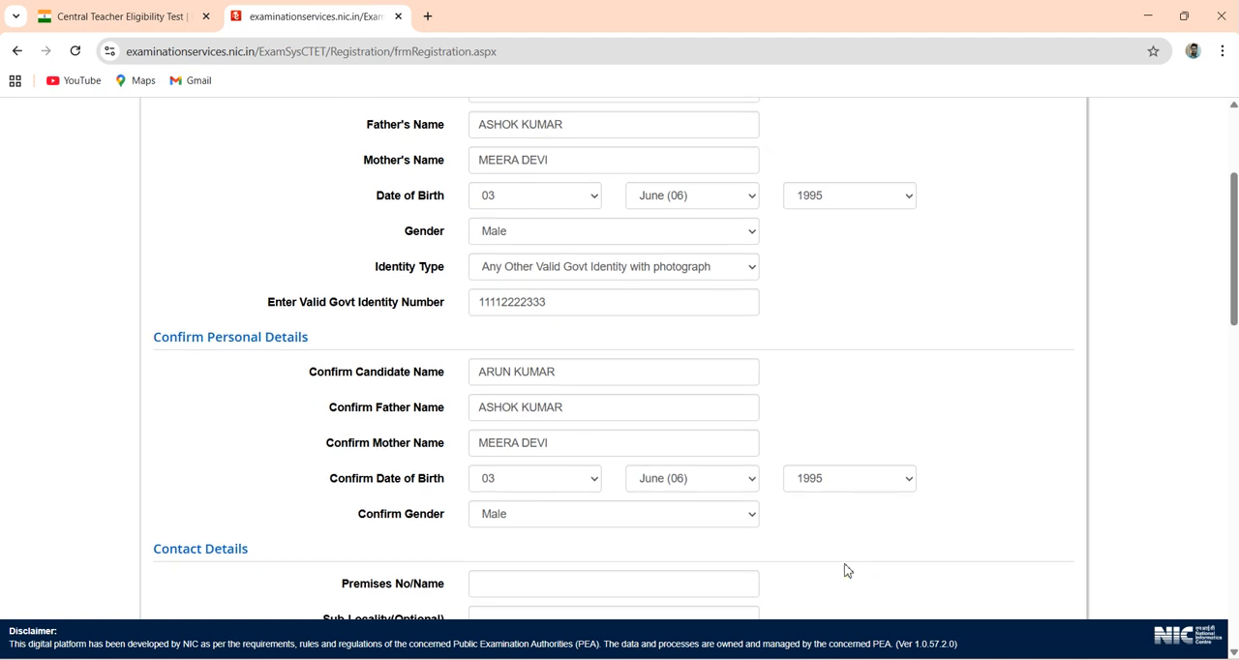
click(553, 260)
text(PASCHIM VIHAR)
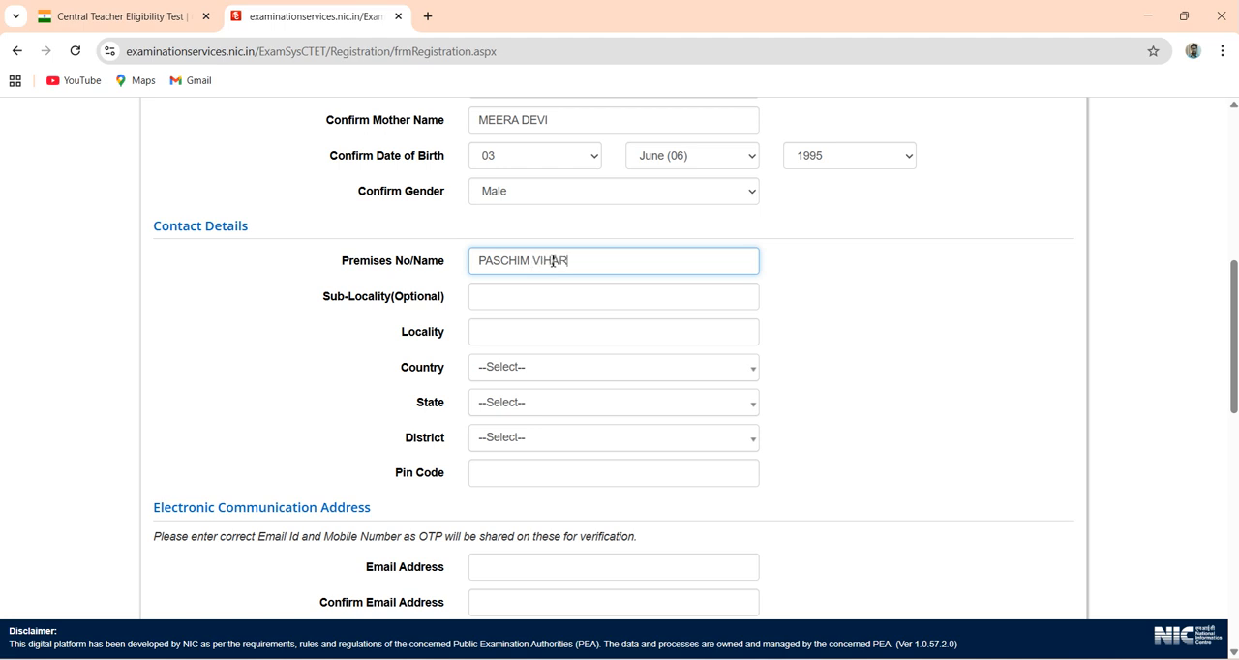
key(Tab)
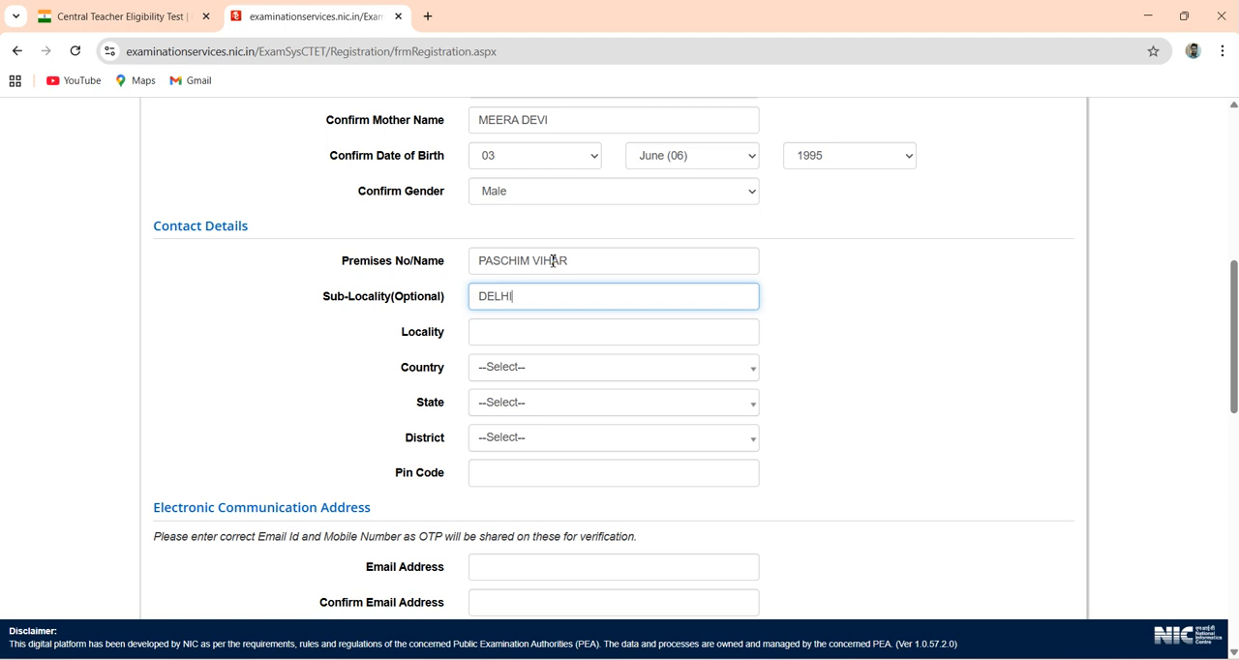
key(Tab)
key(Tab)
- Set the country to India and the state to DELHI in the Contact Details section
text(I)
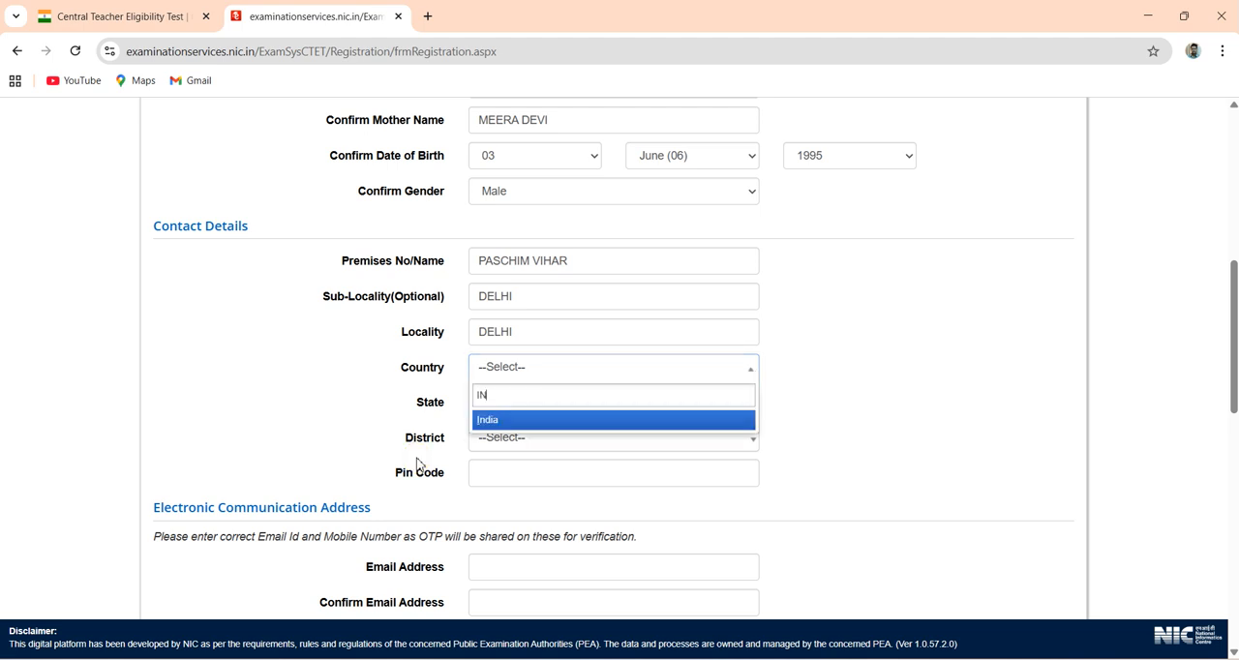
text(N)
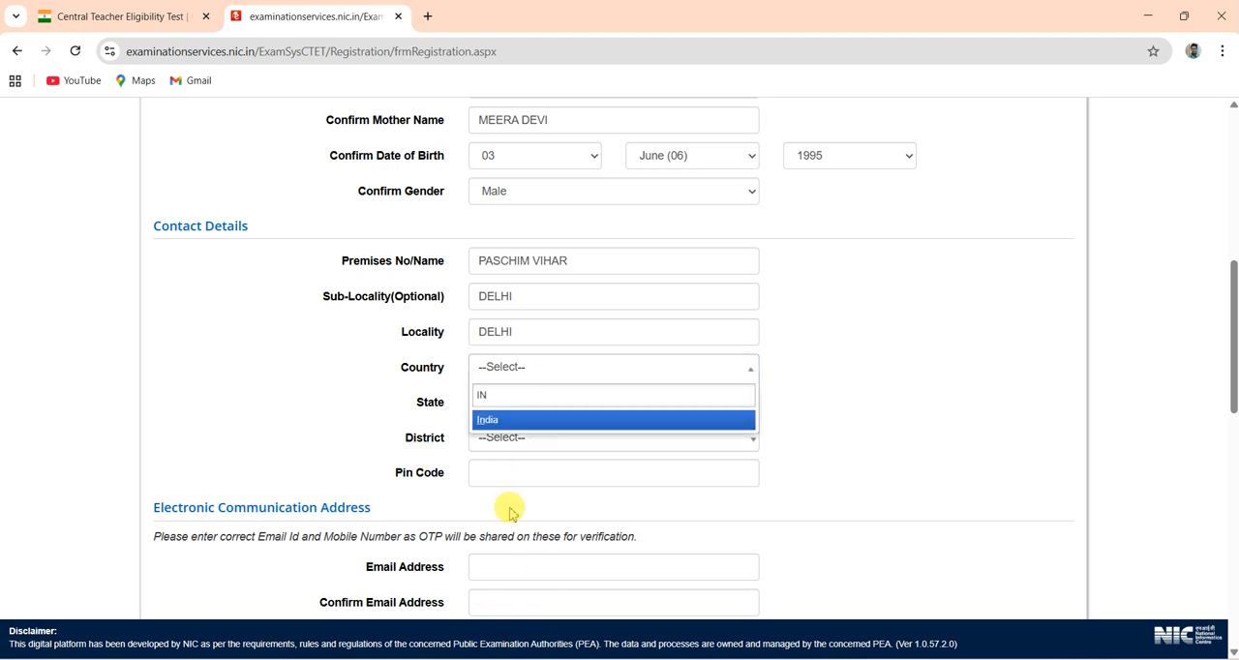
click(534, 420)
click(517, 408)
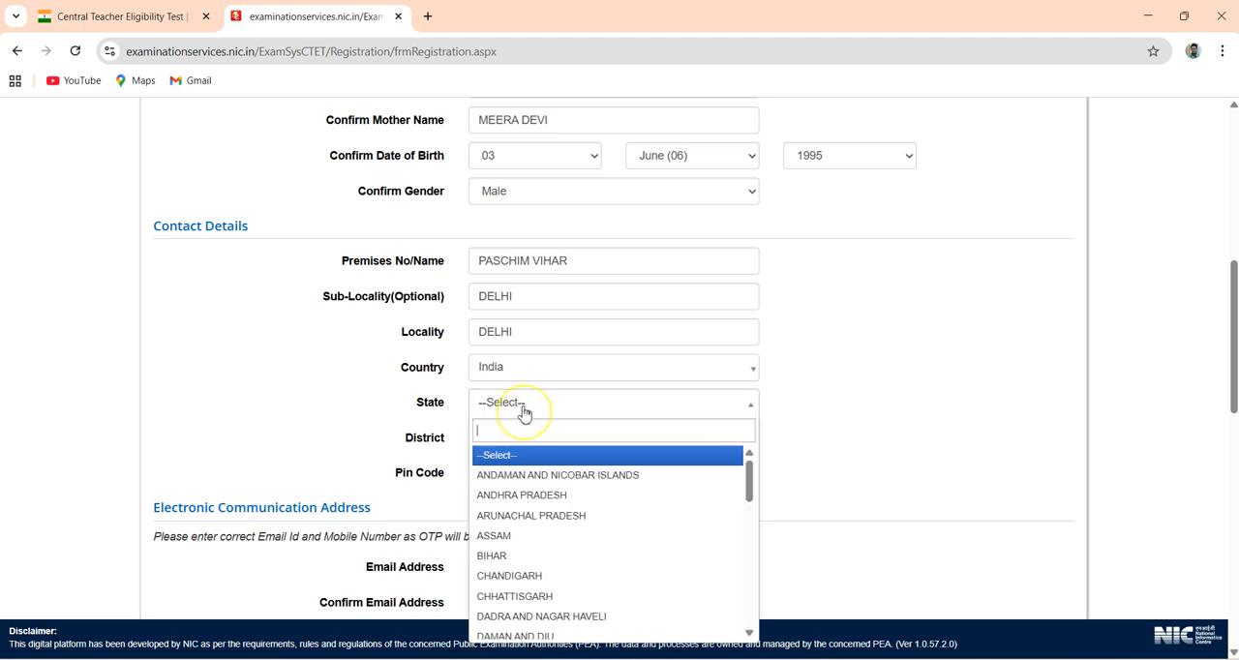
text(DE)
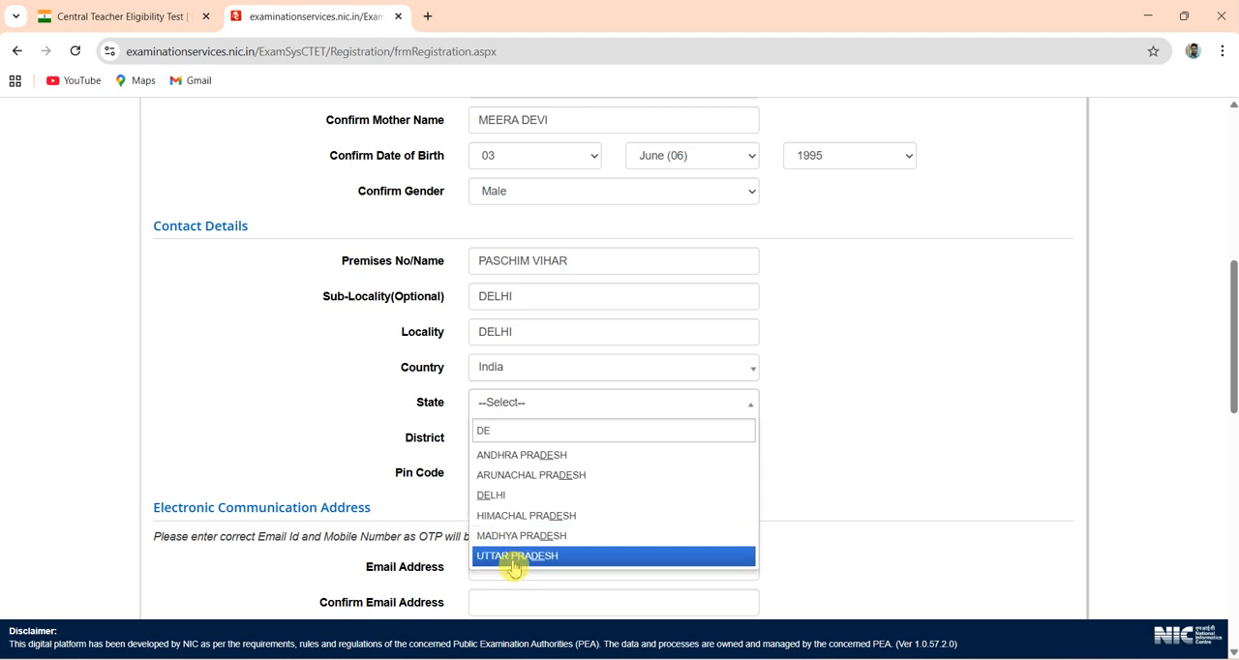
click(502, 499)
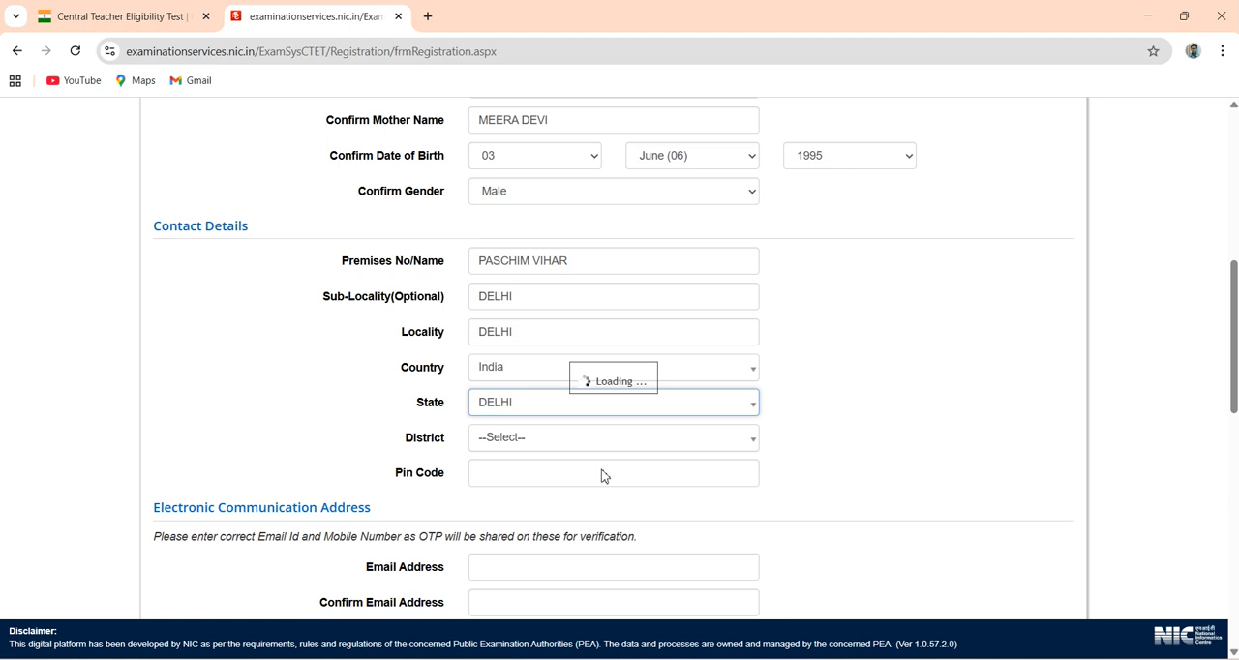
- Select the candidate's district and enter the postal pin code in the Contact Details section
click(545, 436)
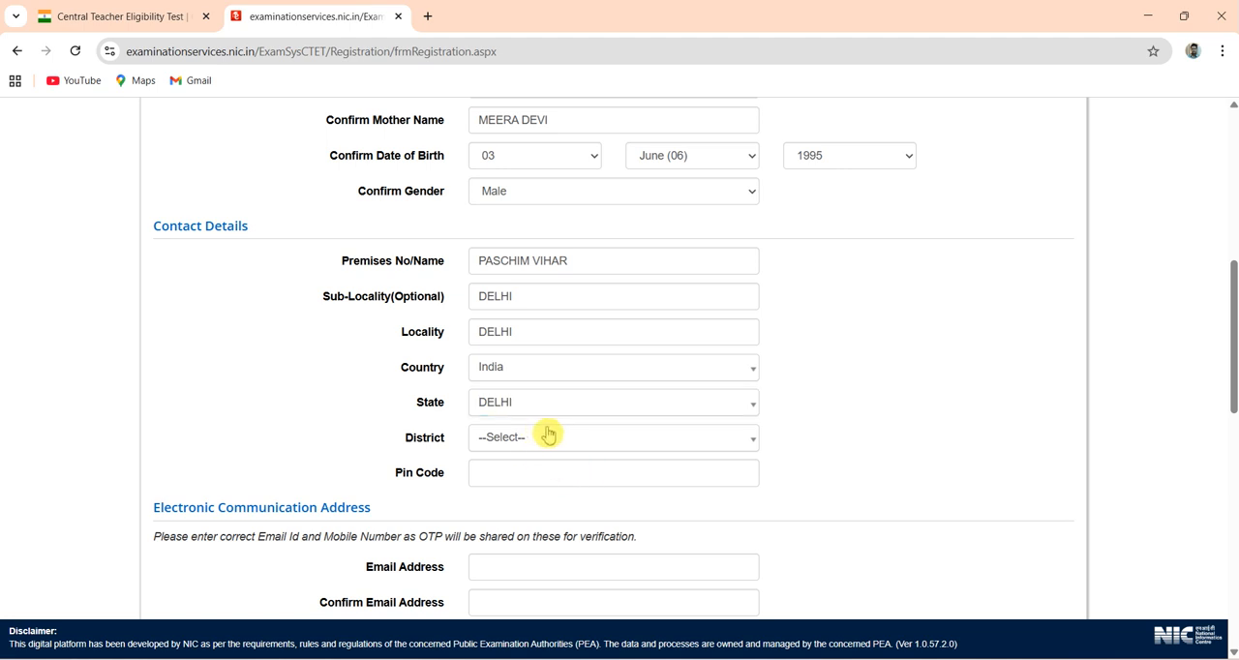
click(539, 436)
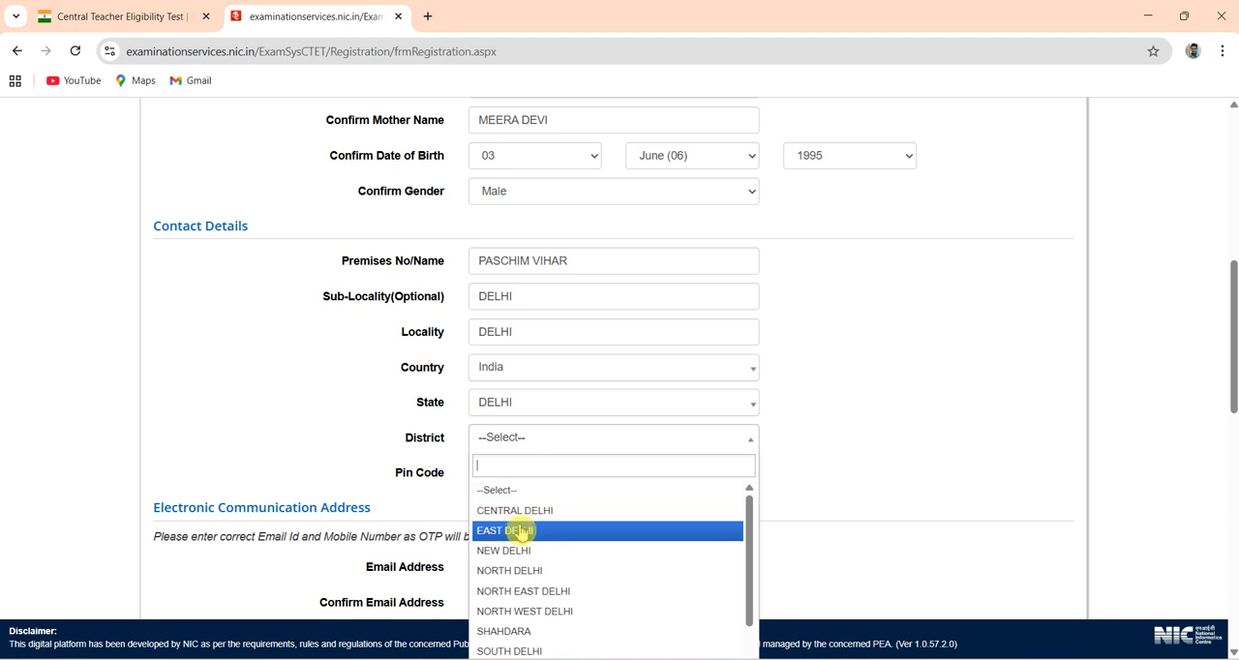
text(WEST)
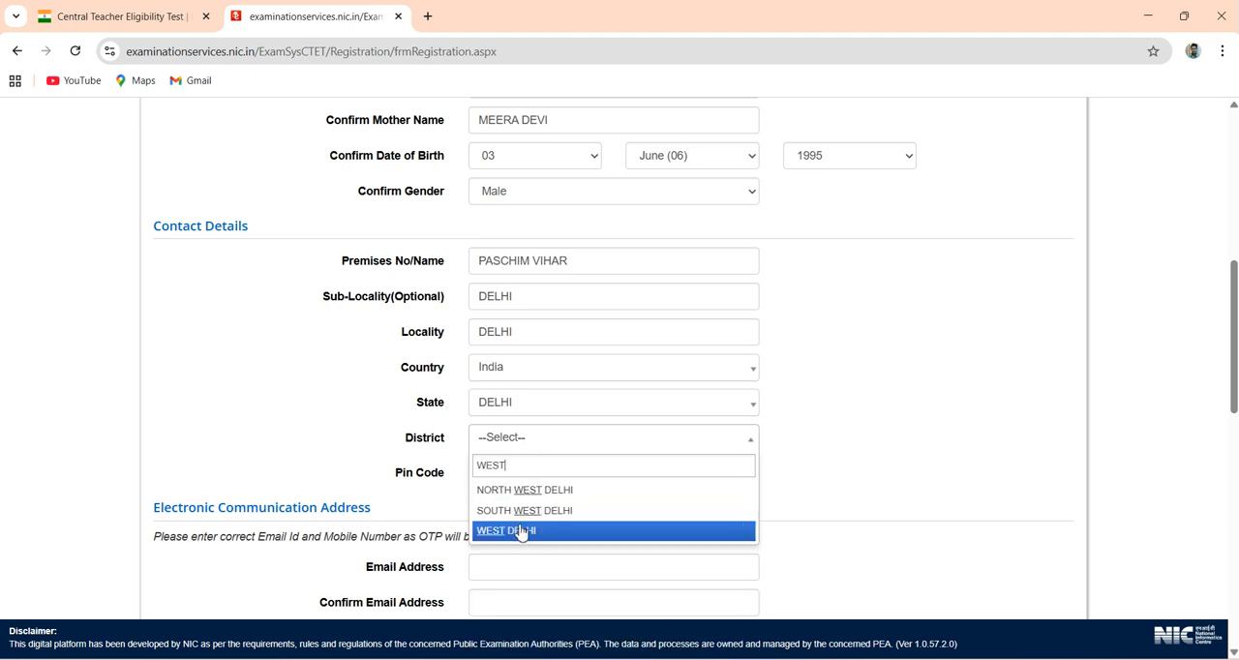
click(523, 531)
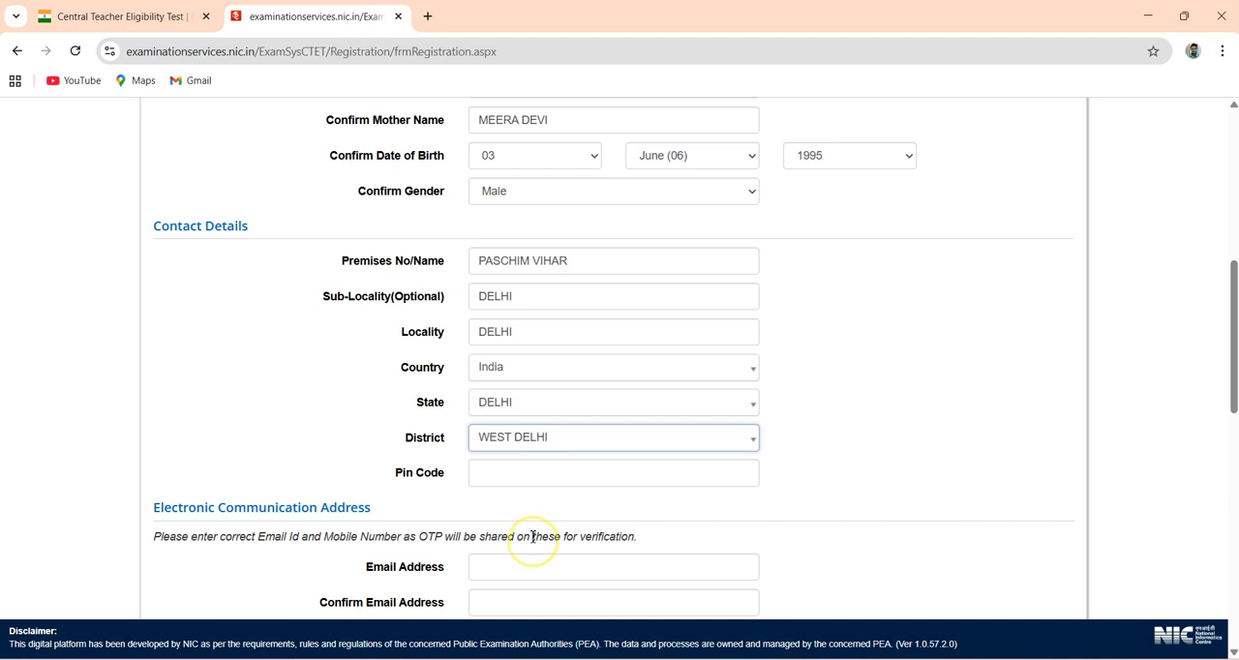
click(509, 473)
text(110023)
click(927, 462)
- Enter the candidate's email address and repeat it in the confirmation field under Electronic Communication Address
scroll(932, 466, down, 1)
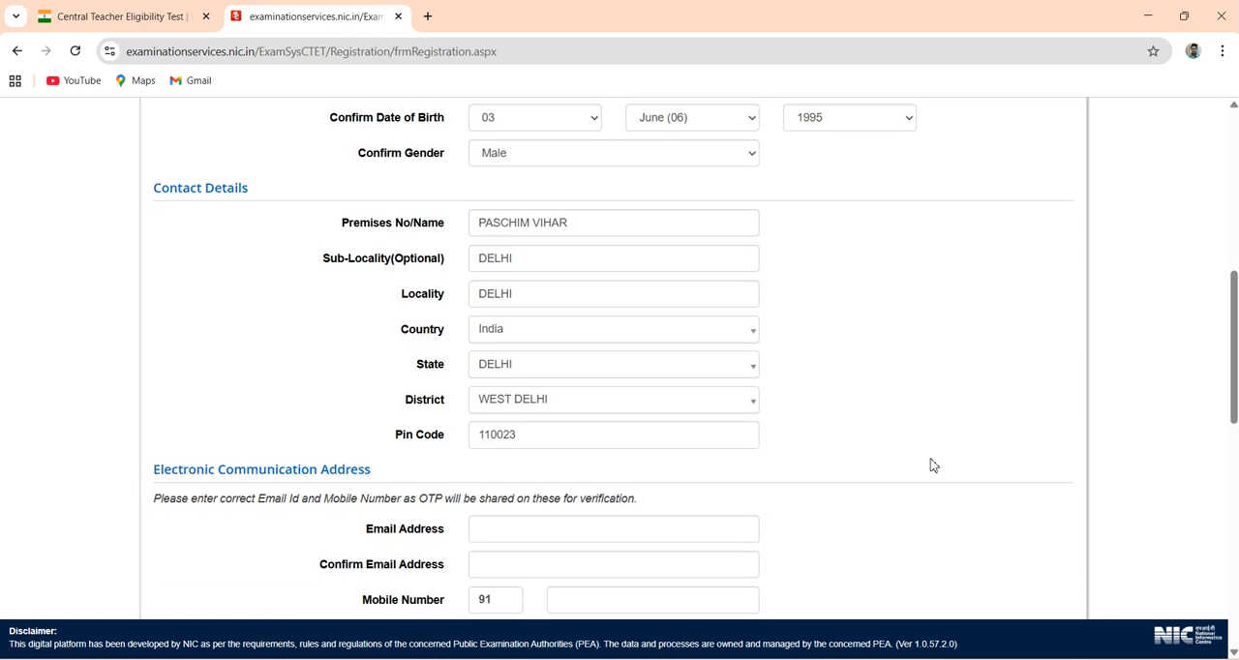
scroll(932, 465, down, 2)
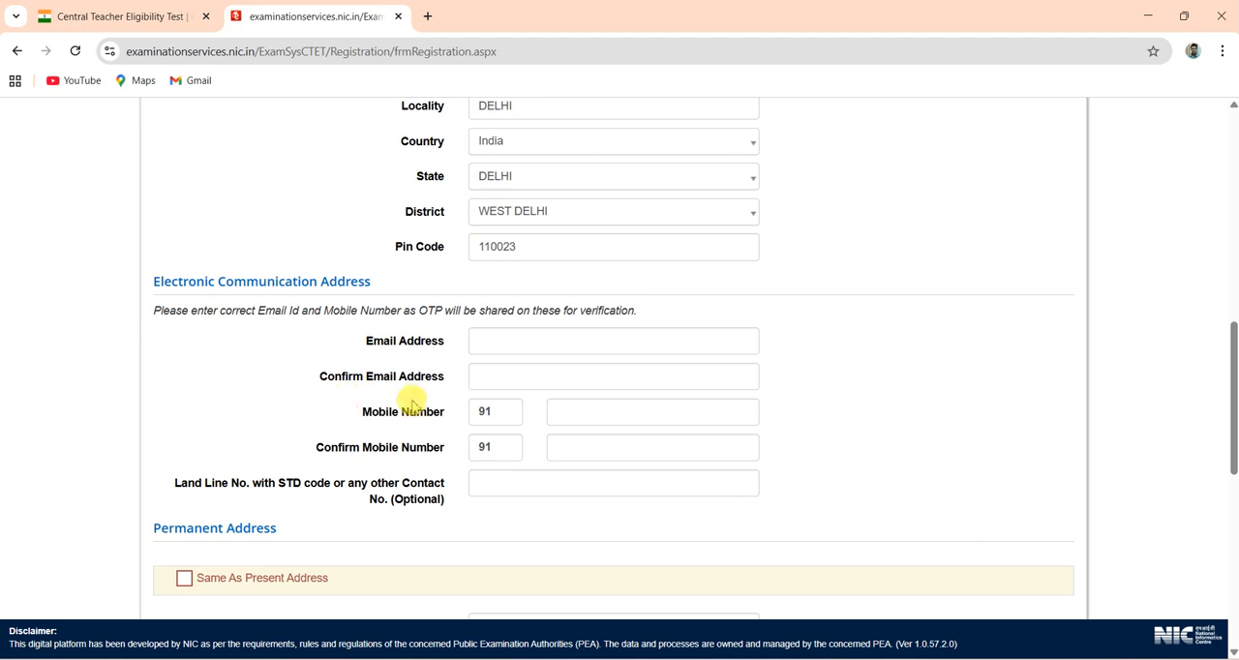
click(512, 344)
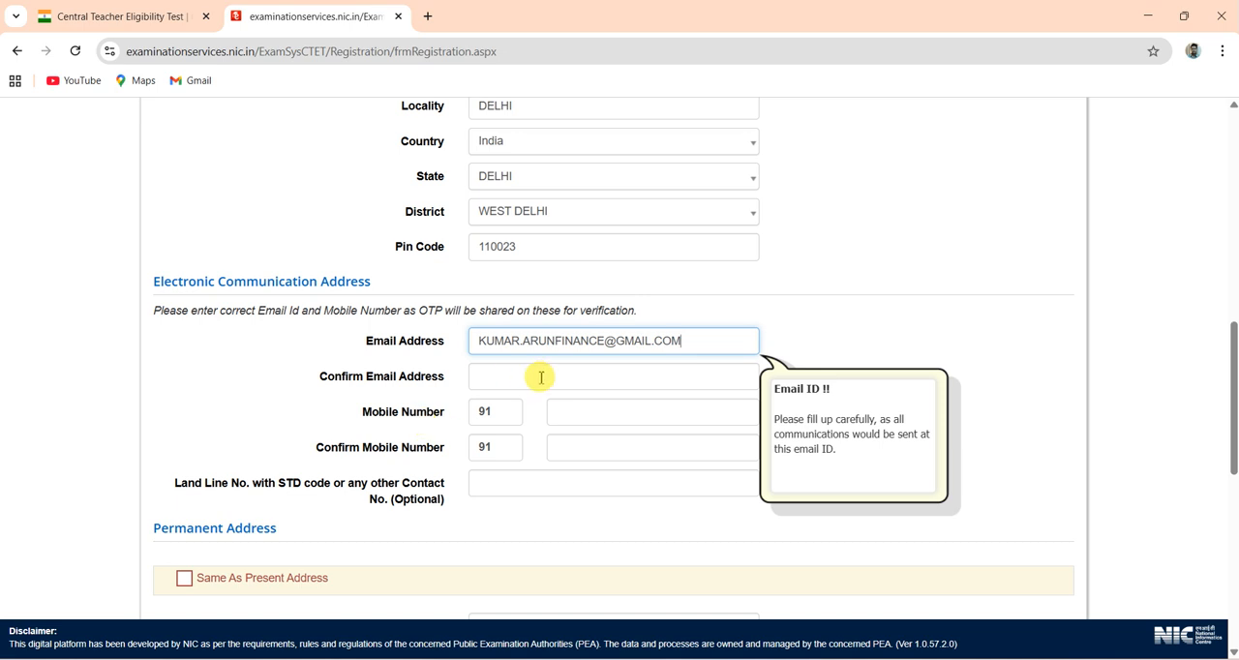
click(540, 377)
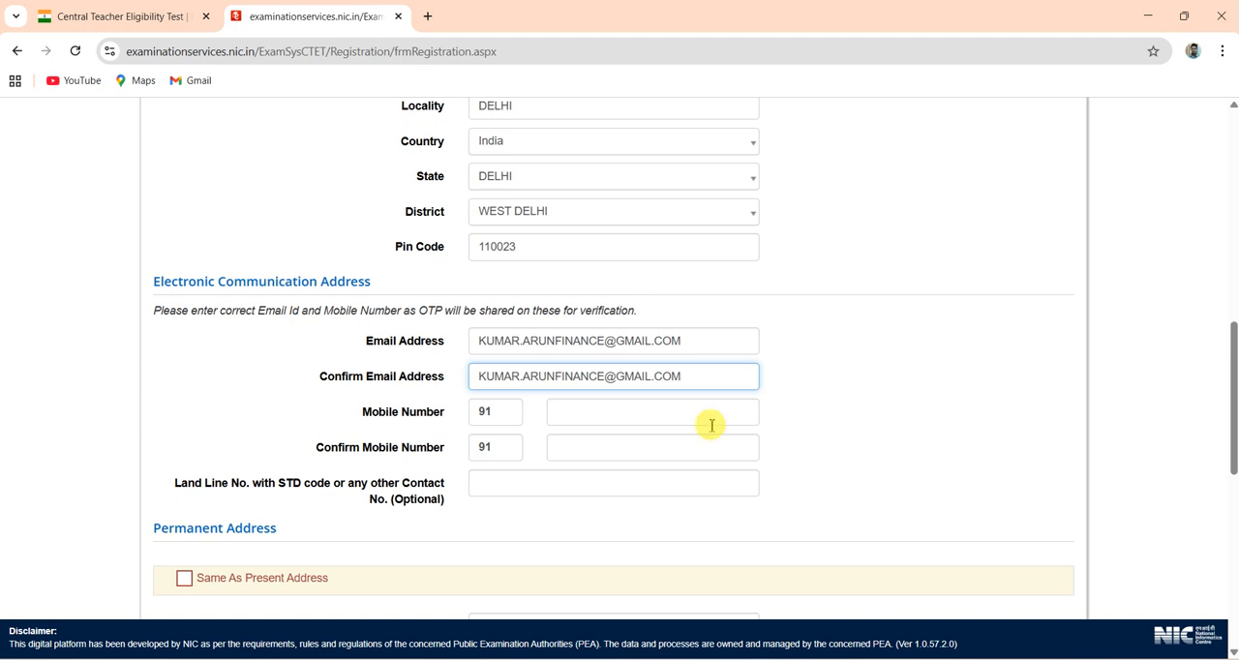
- Enter the candidate's mobile number and repeat it in the Confirm Mobile Number field
click(599, 420)
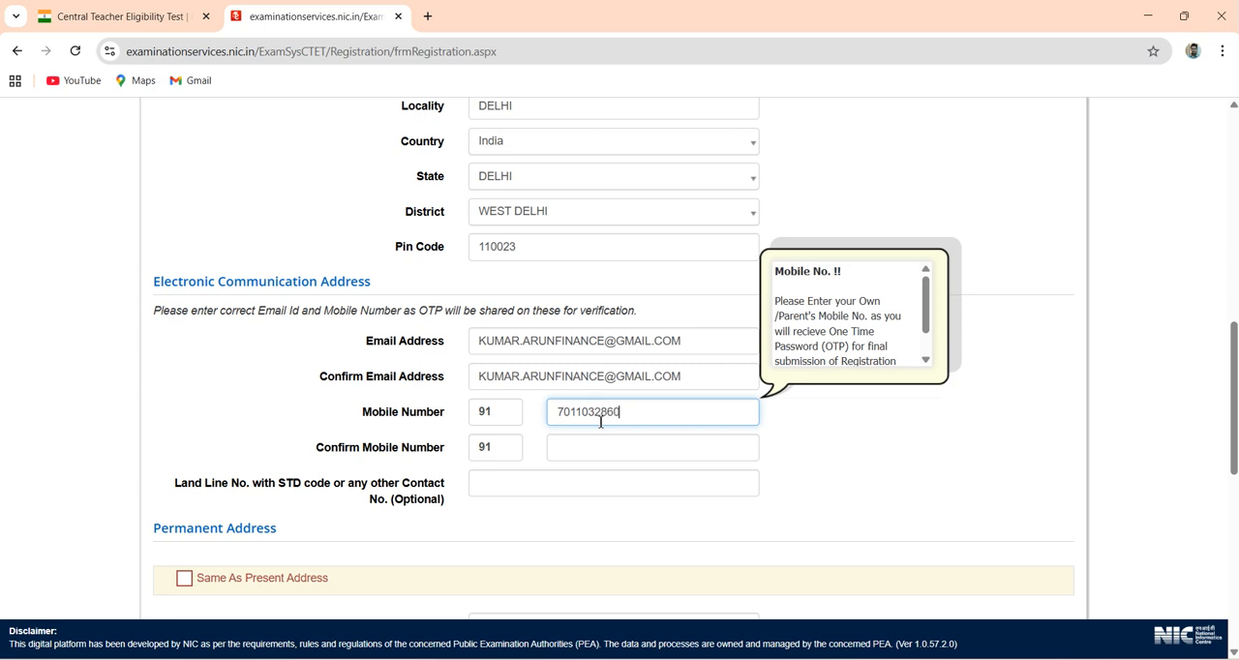
key(Tab)
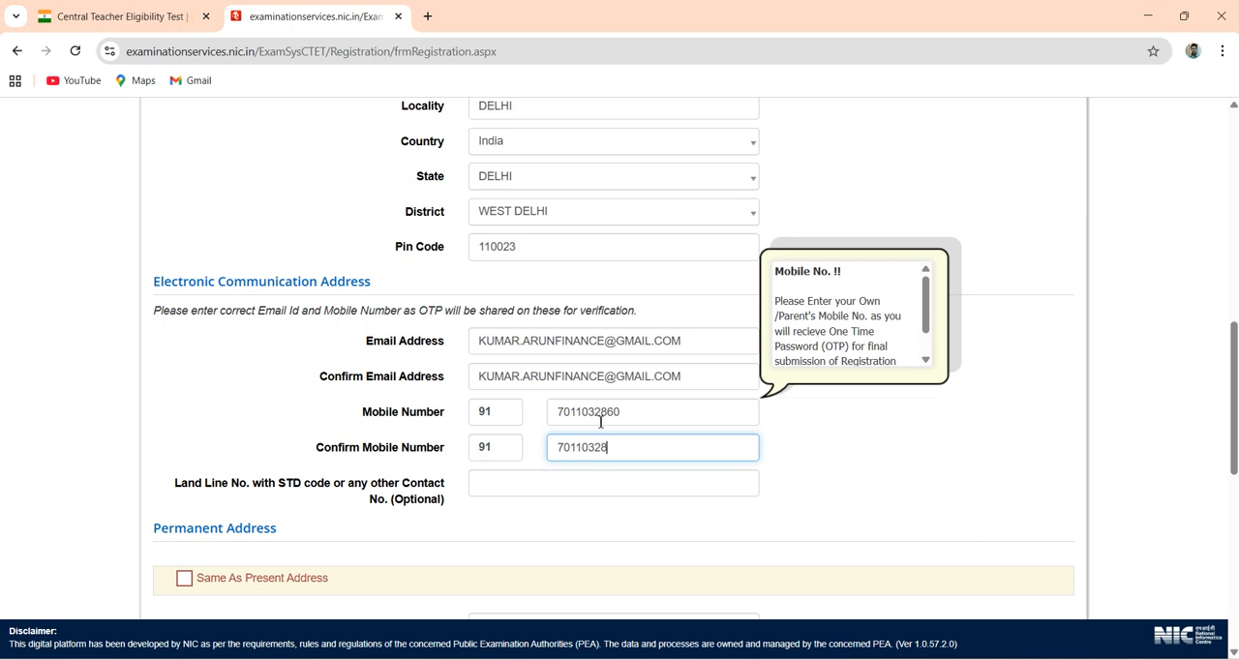
click(584, 530)
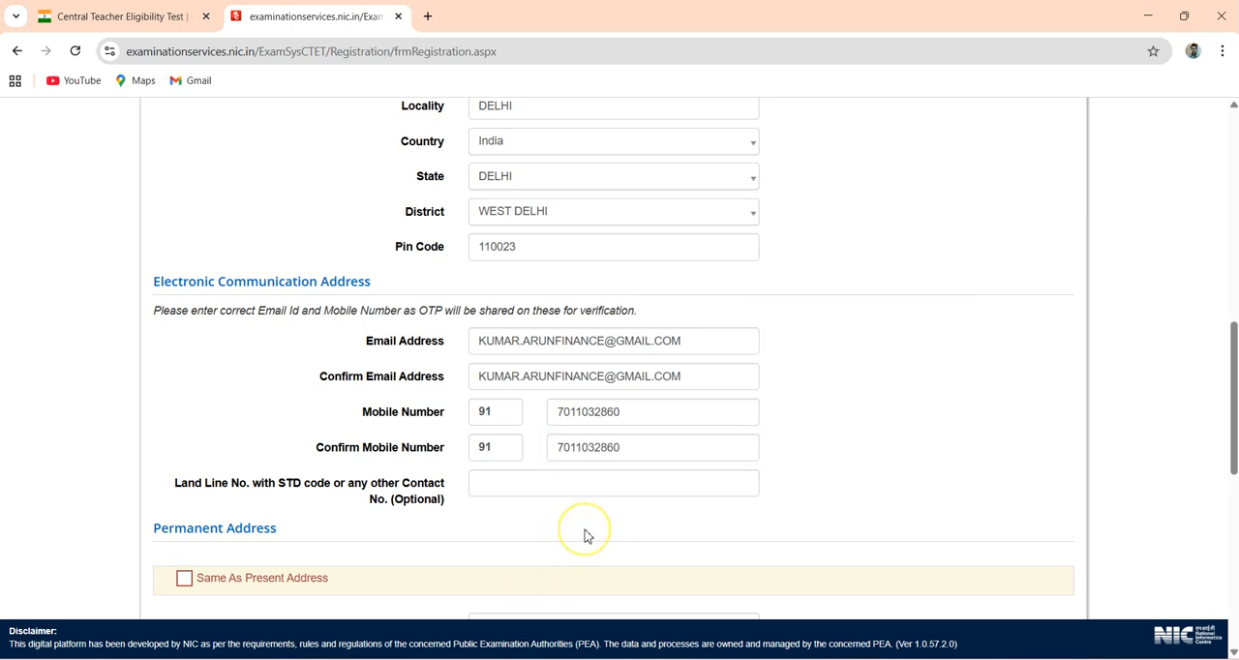
- Mark the Permanent Address as Same As Present Address
scroll(585, 537, down, 1)
scroll(585, 536, down, 2)
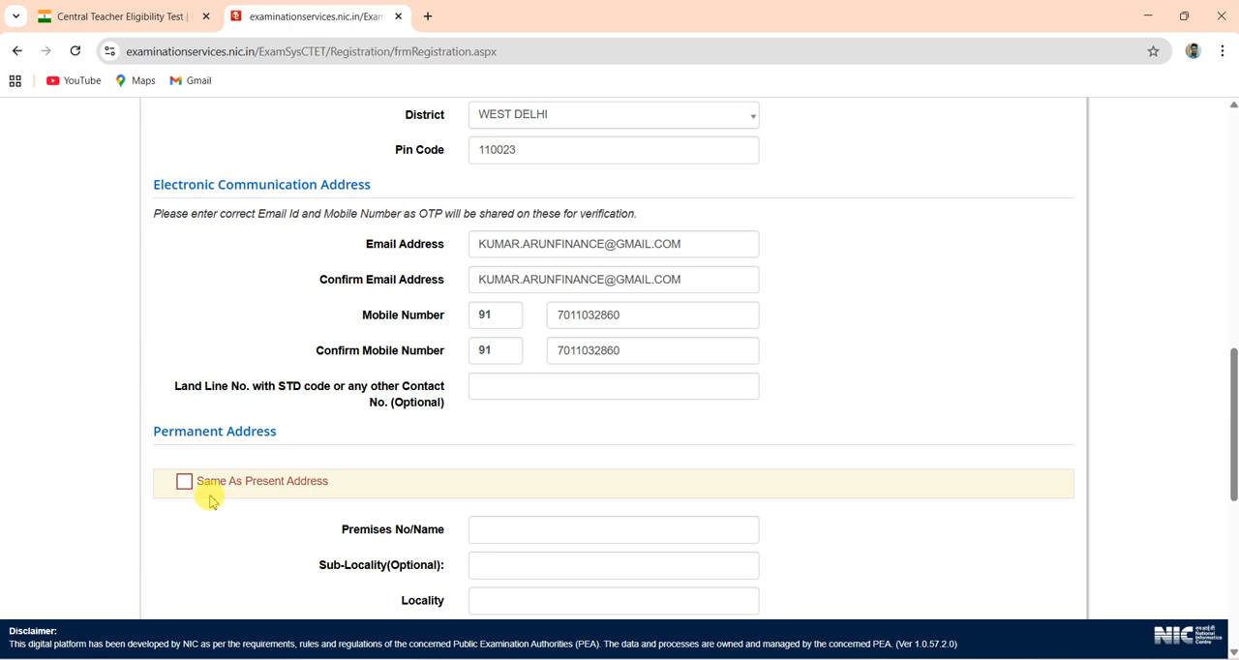
click(184, 483)
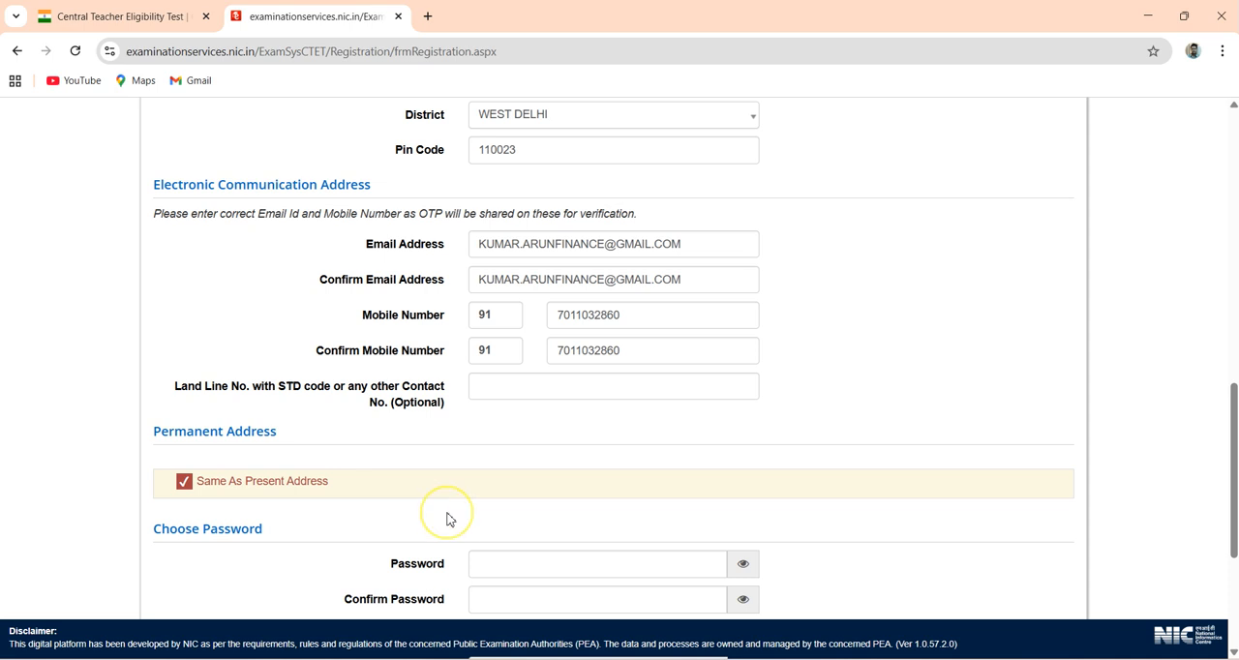
- Enter the new account password and repeat it for confirmation in the Choose Password section
scroll(448, 516, down, 3)
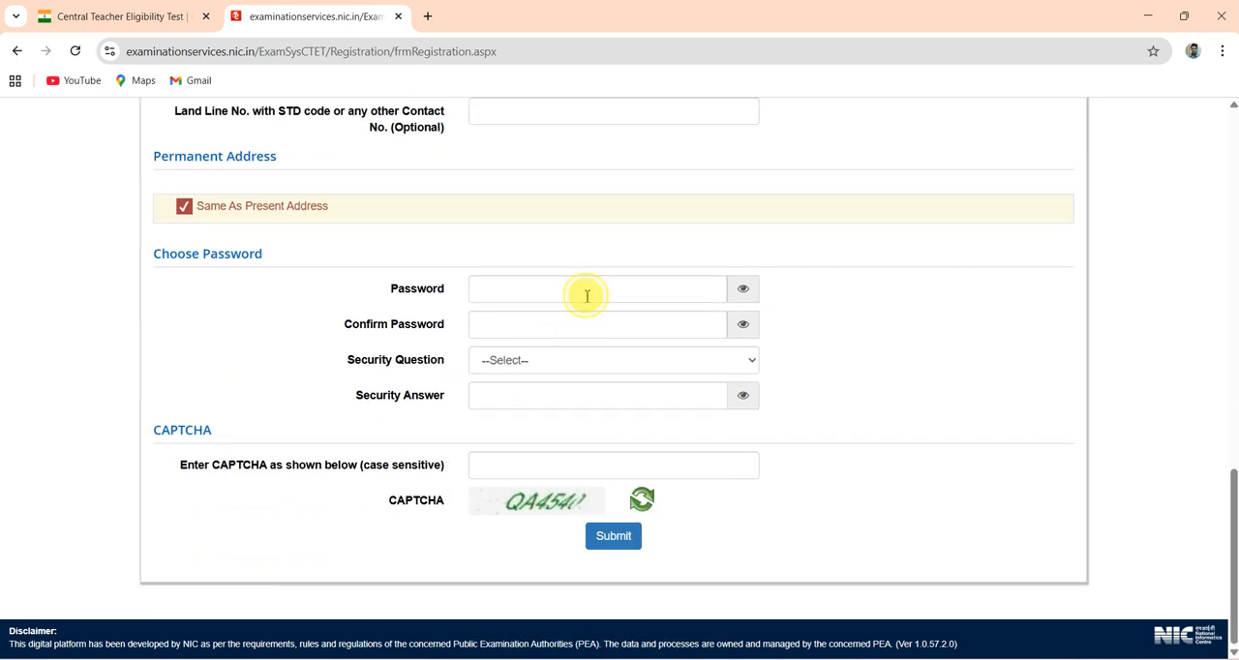
click(587, 294)
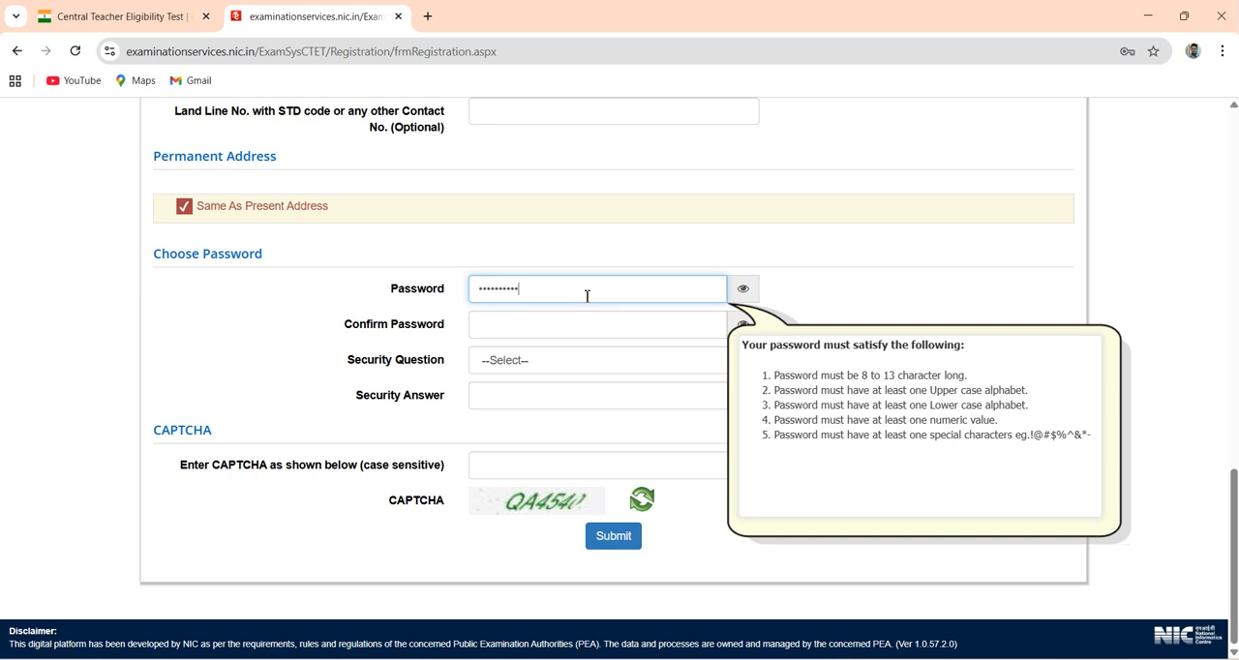
key(Tab)
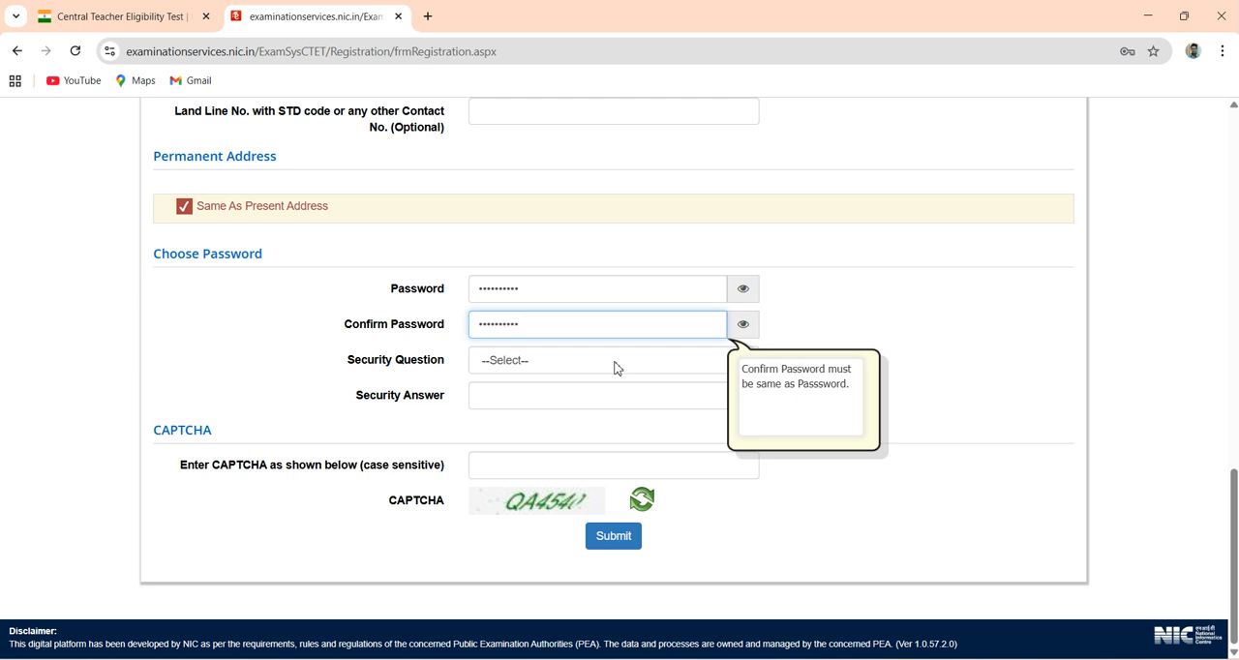
click(921, 364)
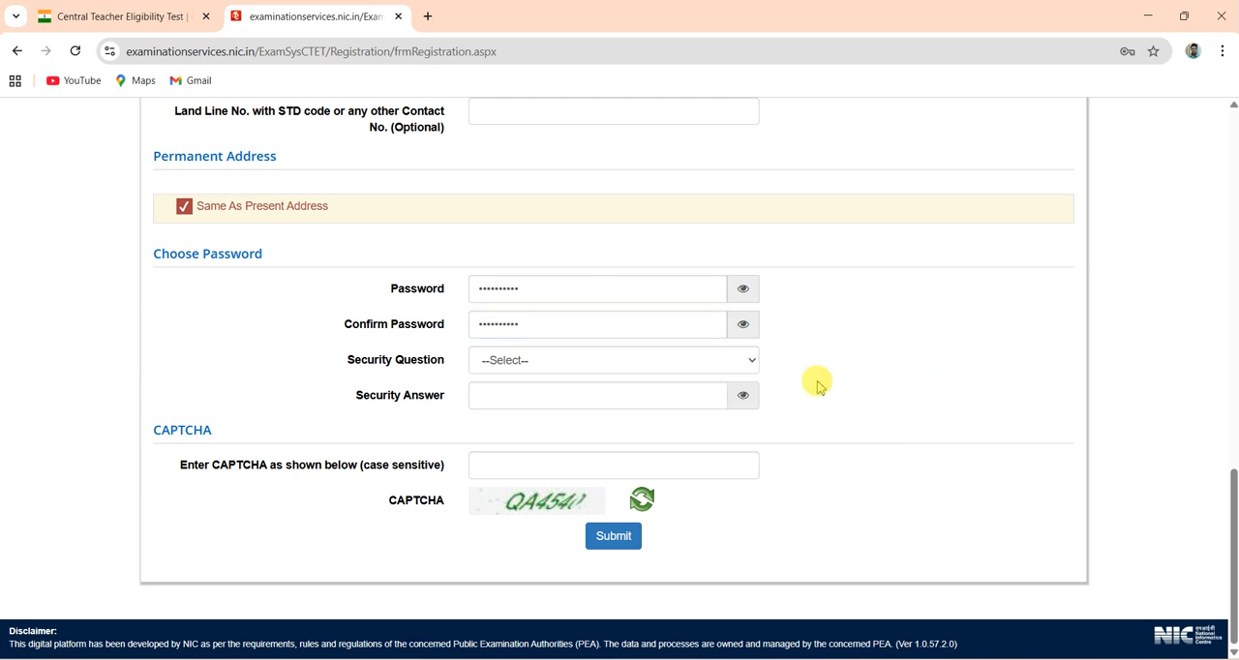
- Choose "What is your favourite colour ?" as the security question and enter the security answer
click(741, 360)
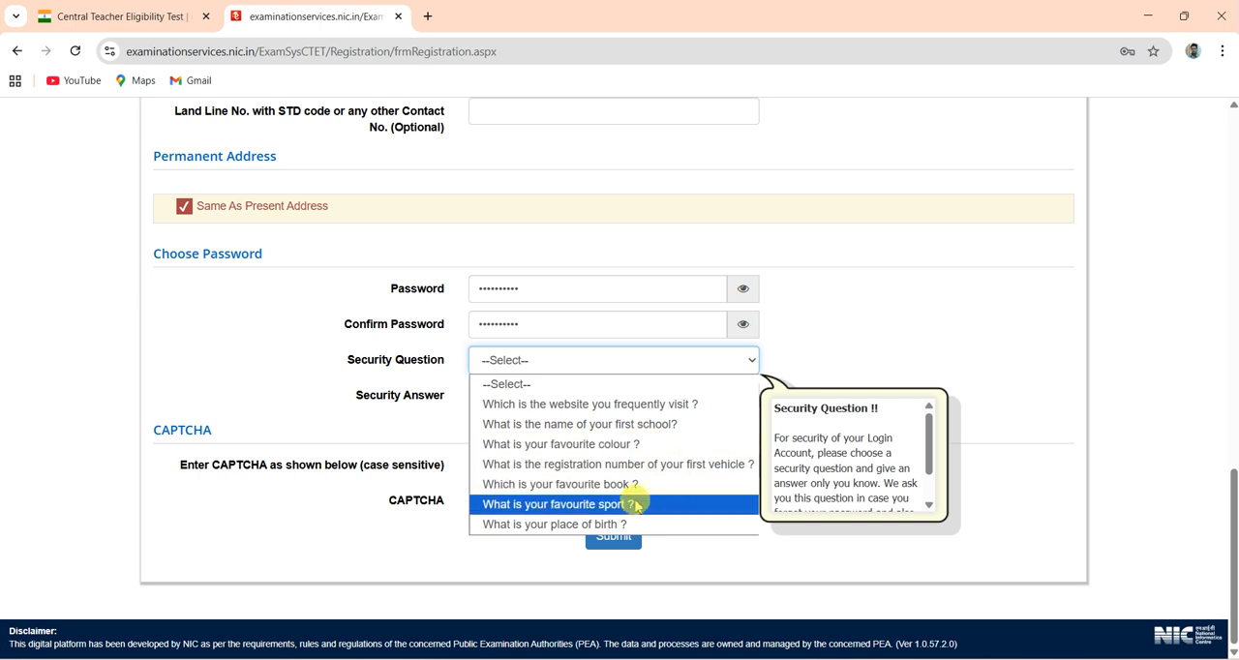
click(648, 447)
click(615, 407)
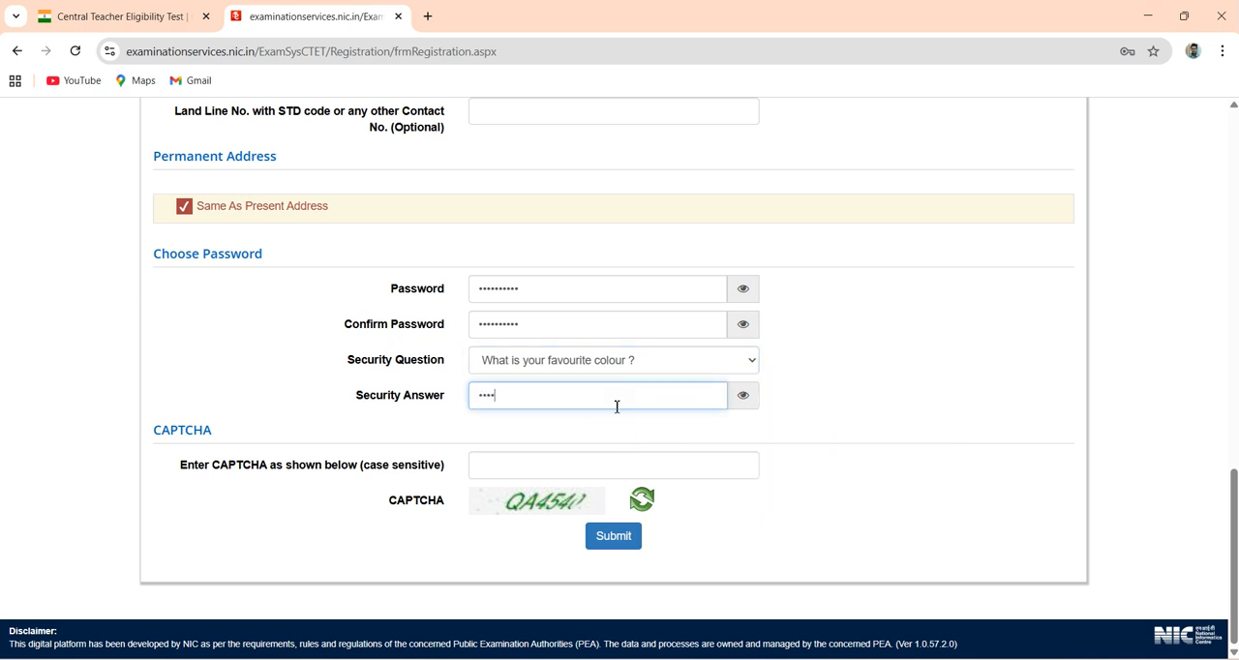
click(794, 423)
- Enter the displayed CAPTCHA code and submit the registration form
click(685, 474)
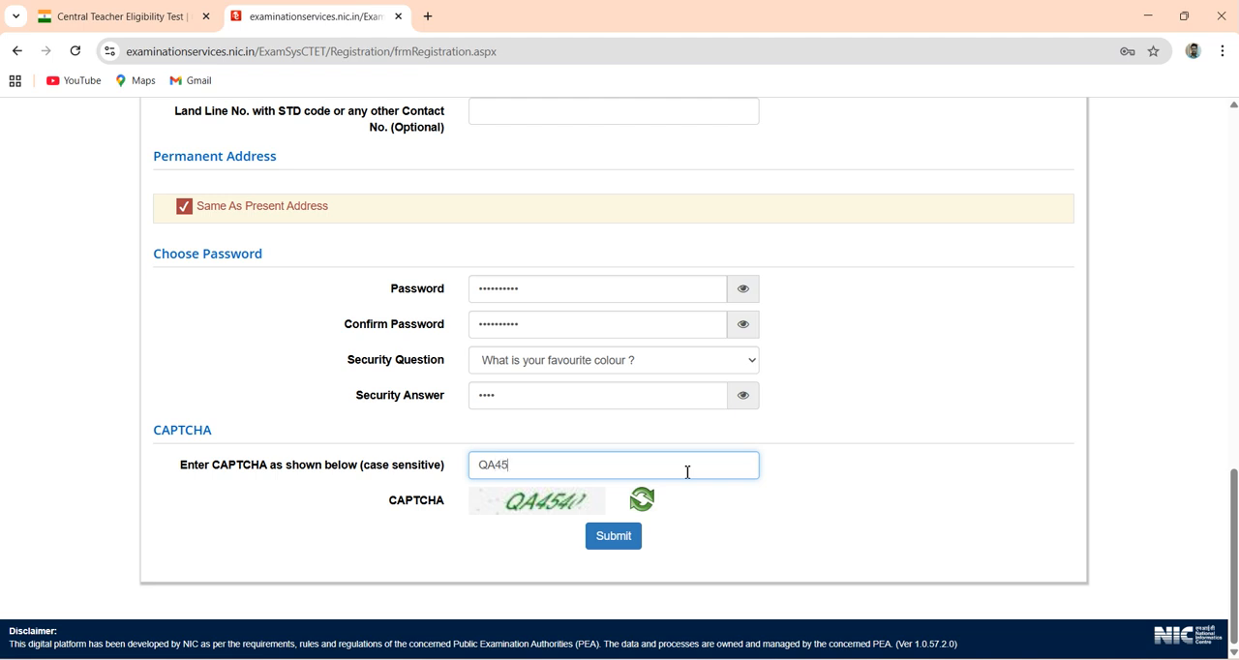
click(823, 490)
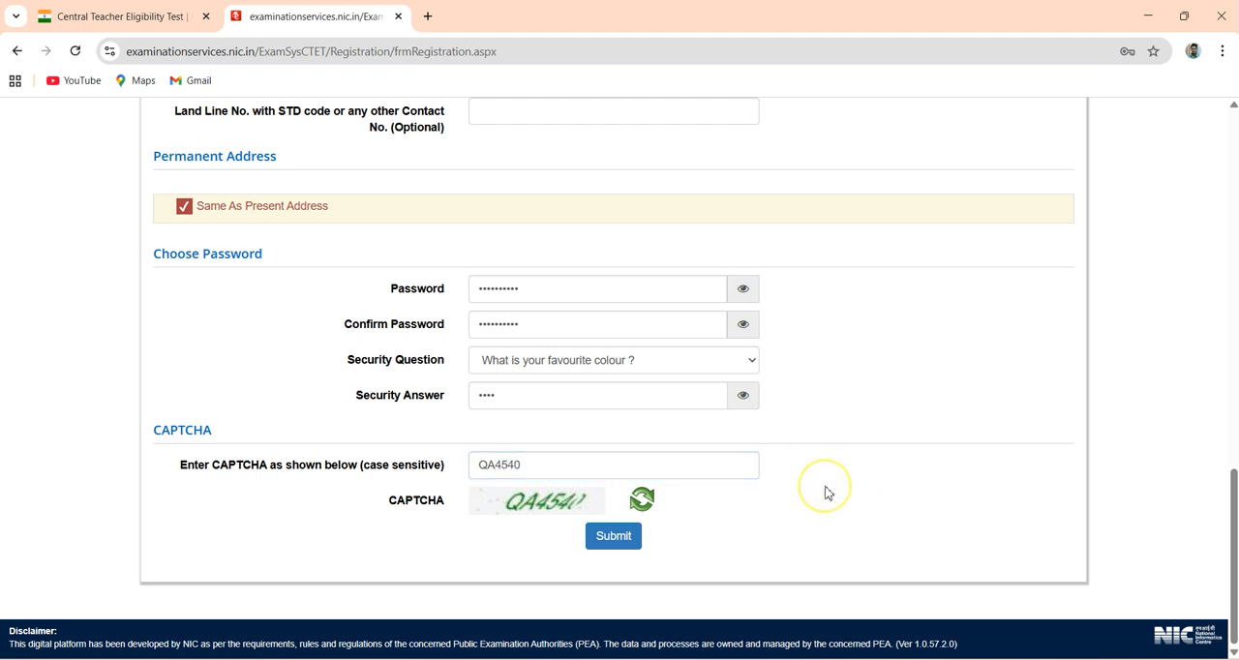
click(622, 542)
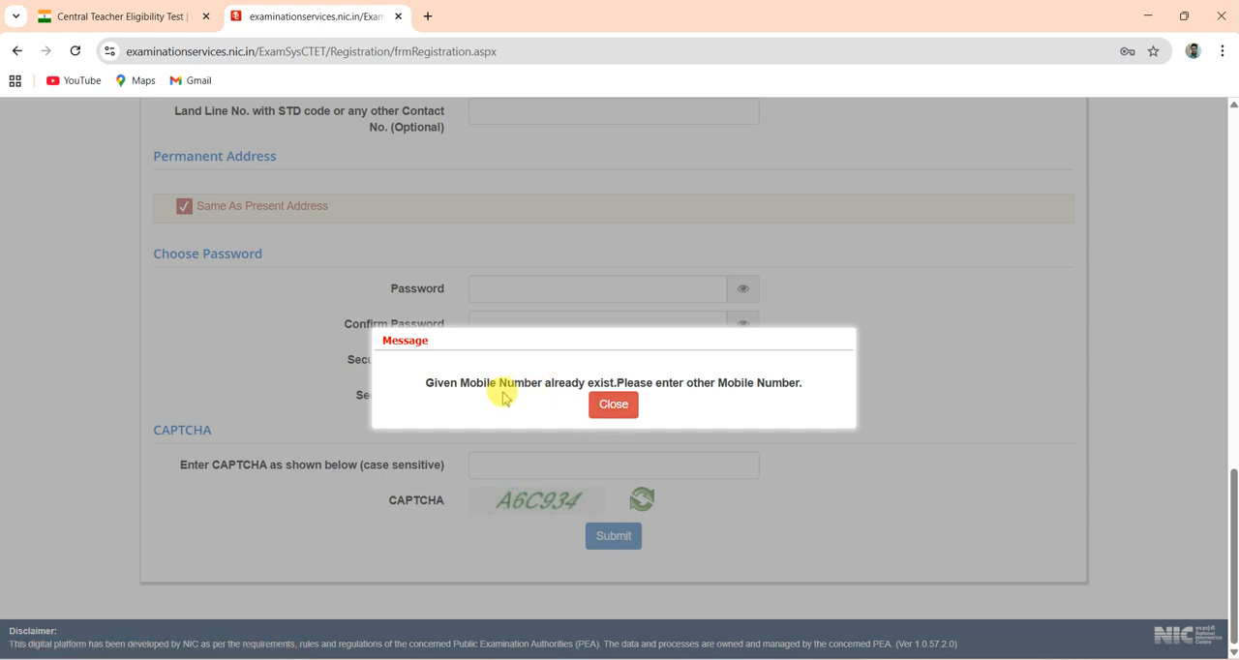
- Dismiss the mobile number message and review the filled registration form, including its contact, password and personal details sections
click(607, 407)
scroll(496, 553, up, 1)
scroll(497, 551, up, 3)
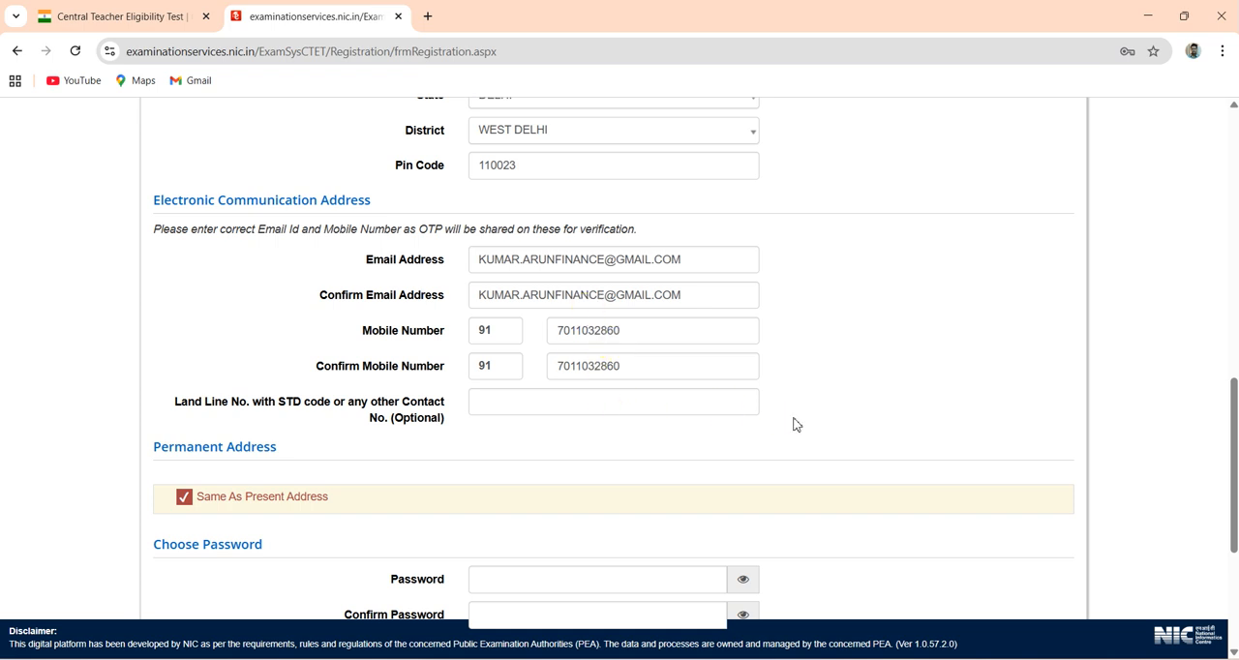
scroll(793, 423, down, 3)
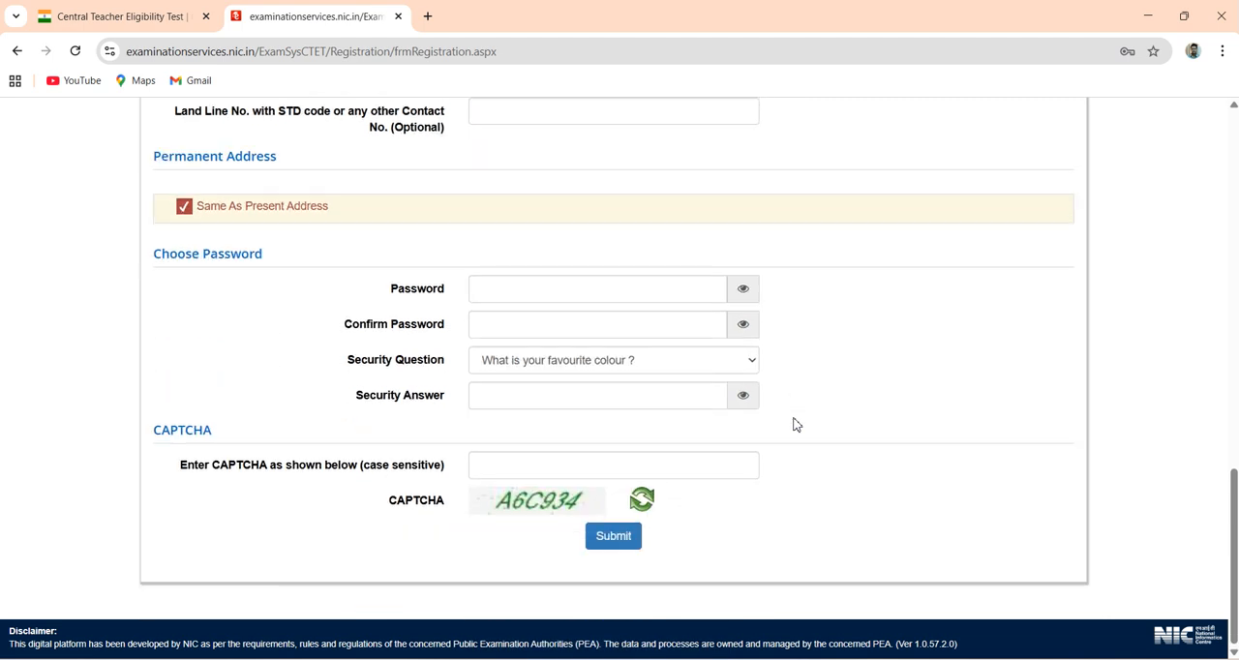
click(631, 543)
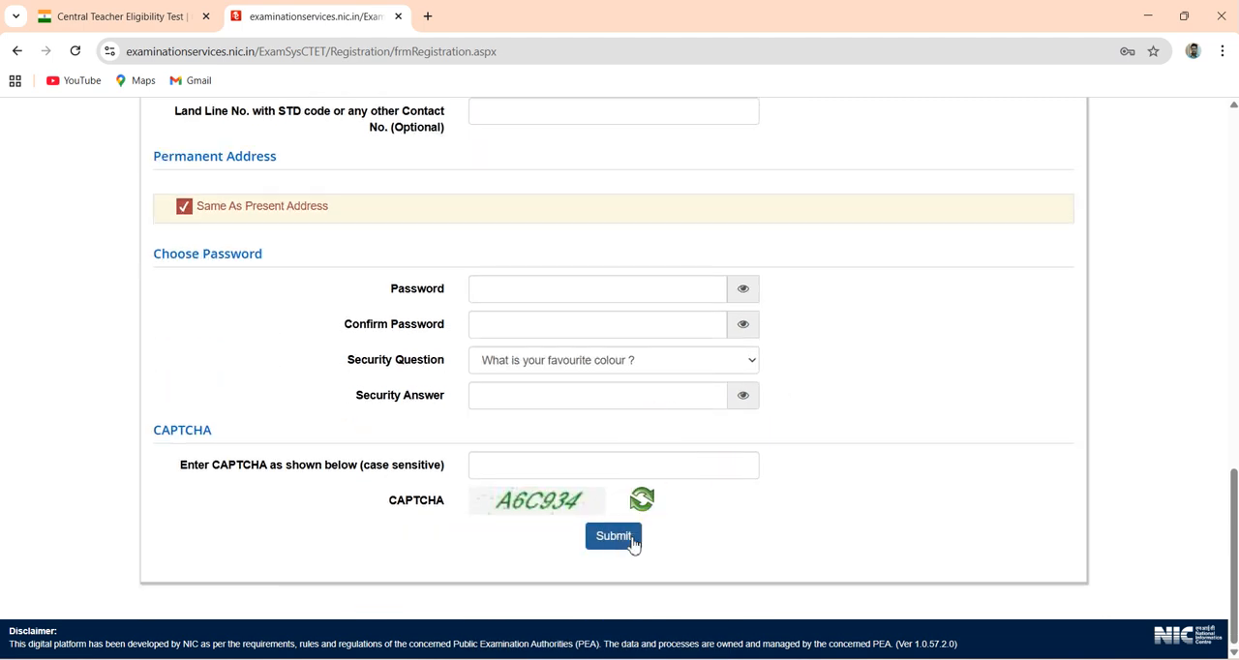
click(583, 563)
click(537, 602)
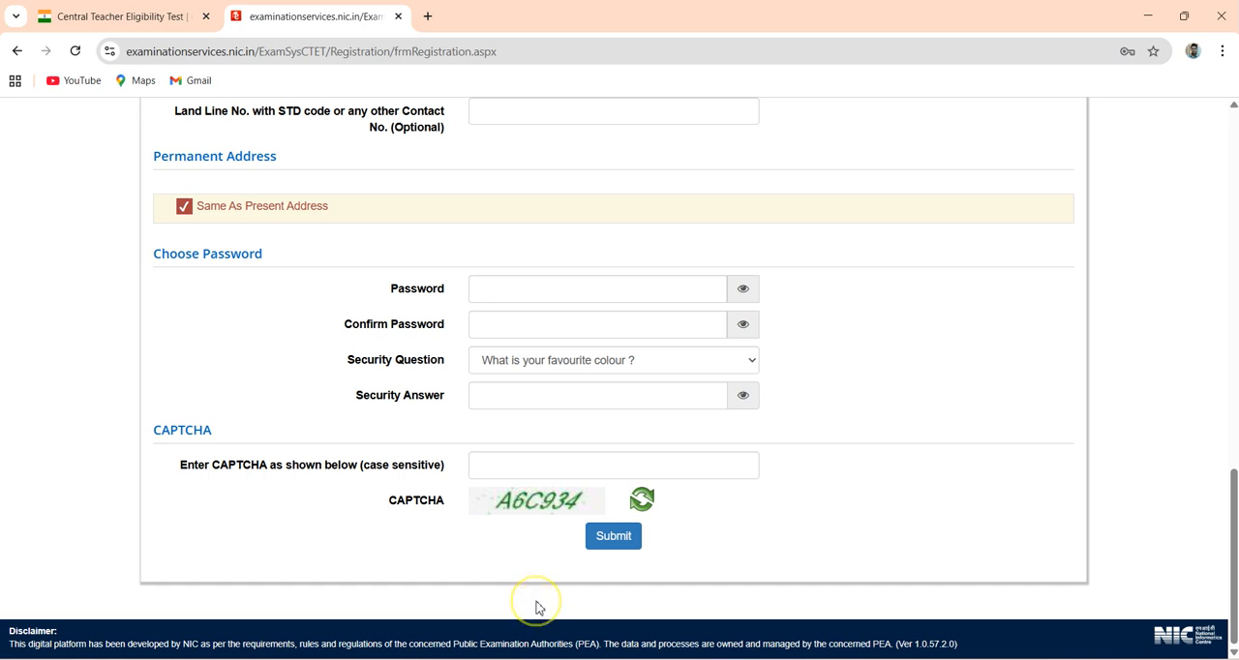
scroll(537, 602, up, 1)
scroll(539, 607, up, 15)
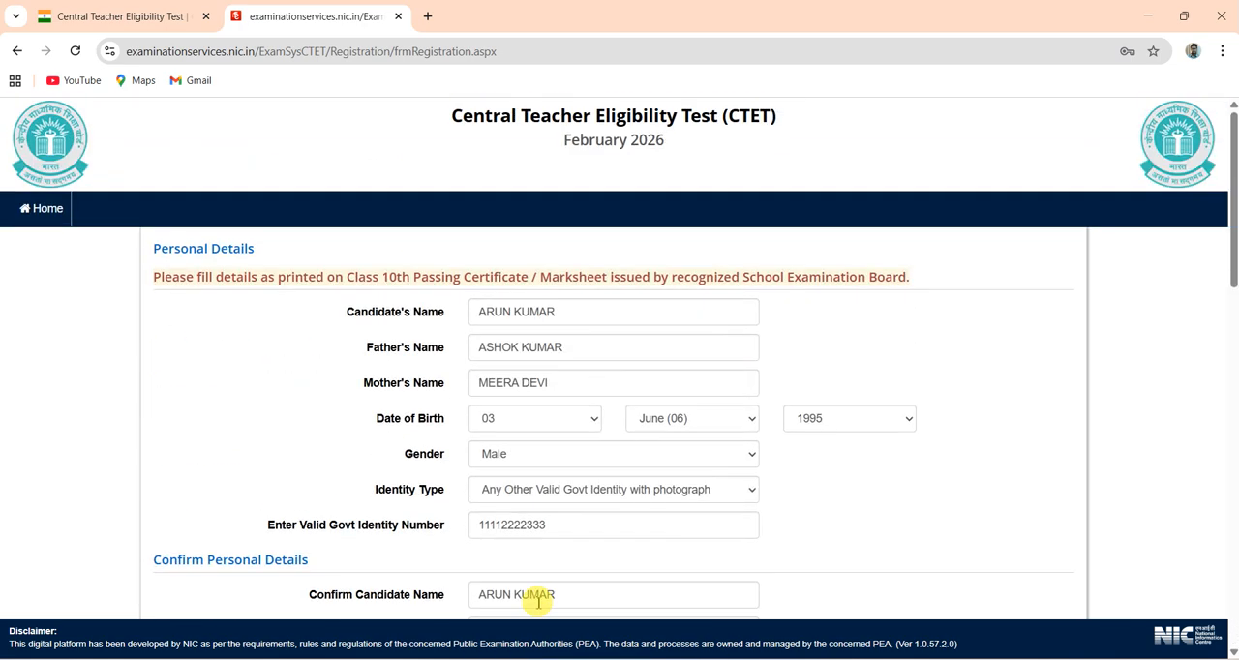
scroll(539, 602, down, 15)
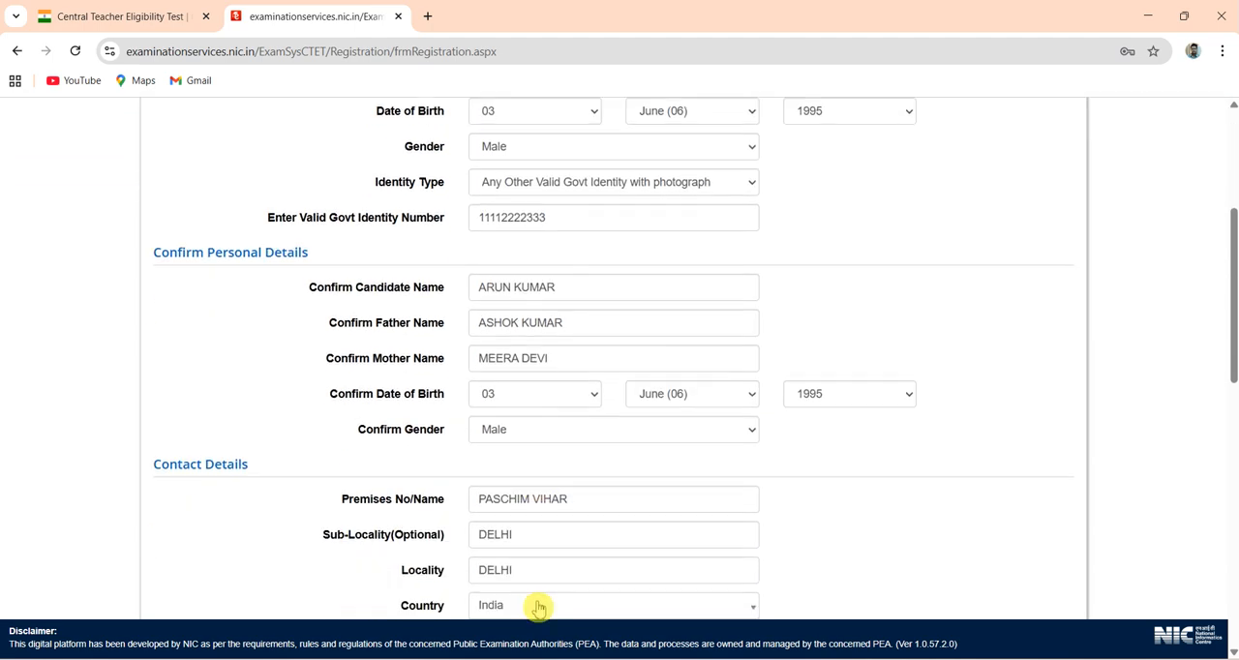
scroll(537, 604, up, 15)
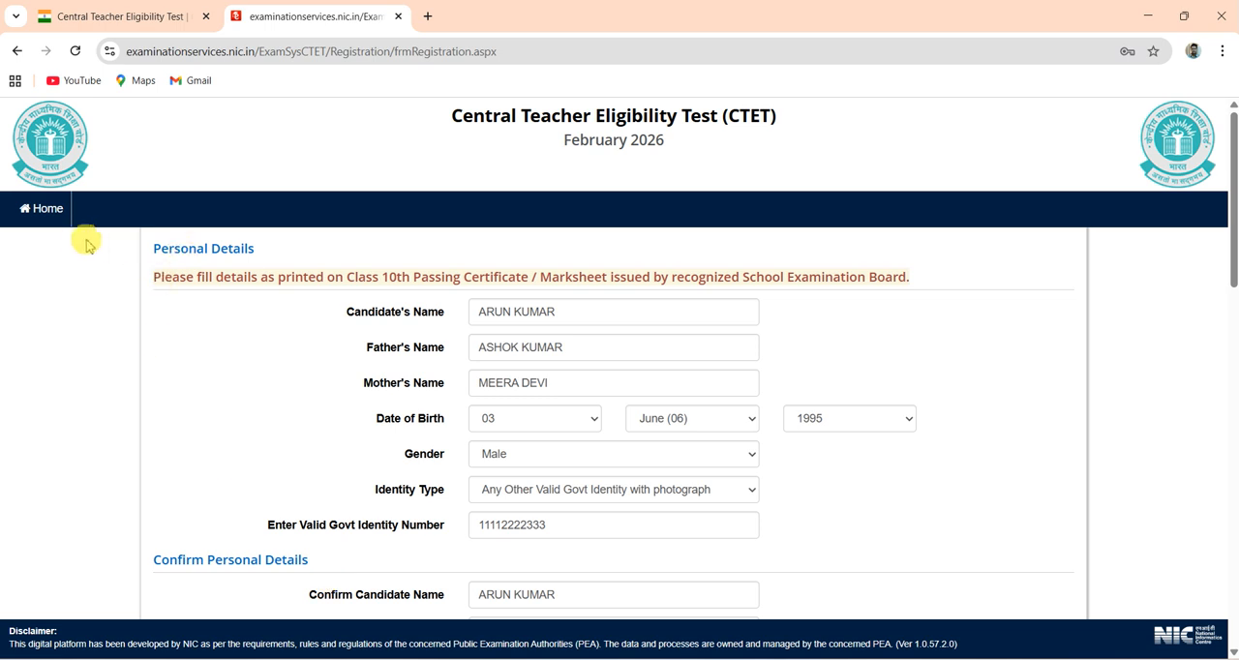
- Return to the exam home page and open the login for already registered candidates
click(51, 213)
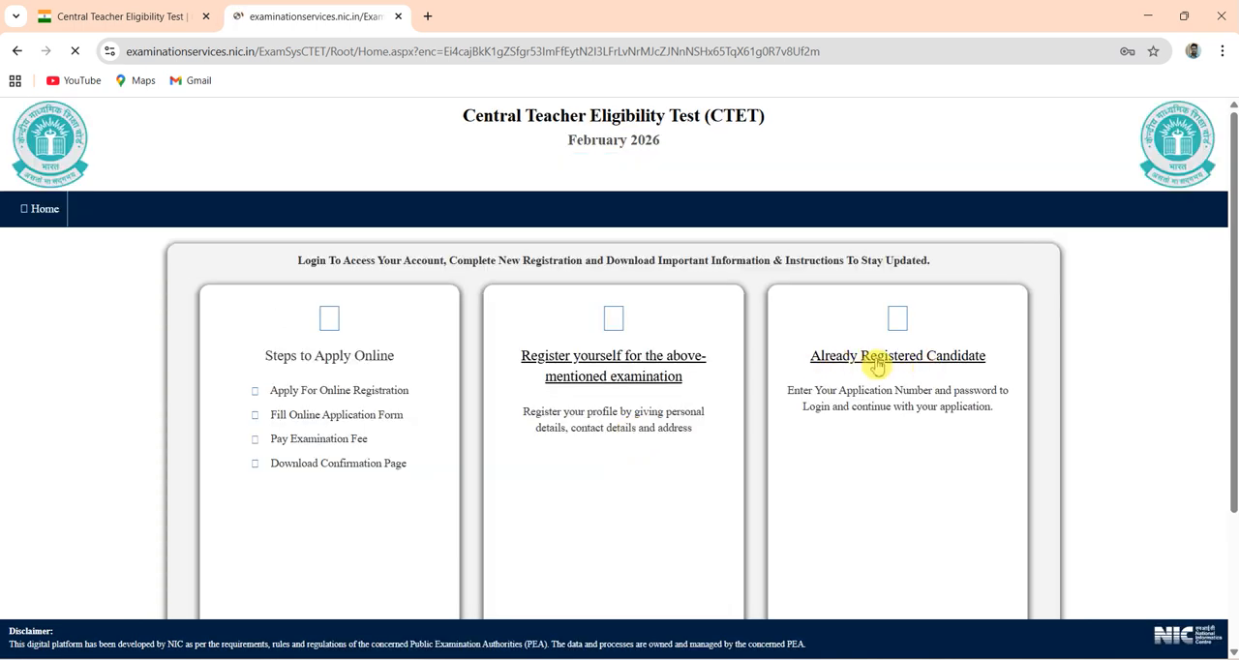
click(909, 360)
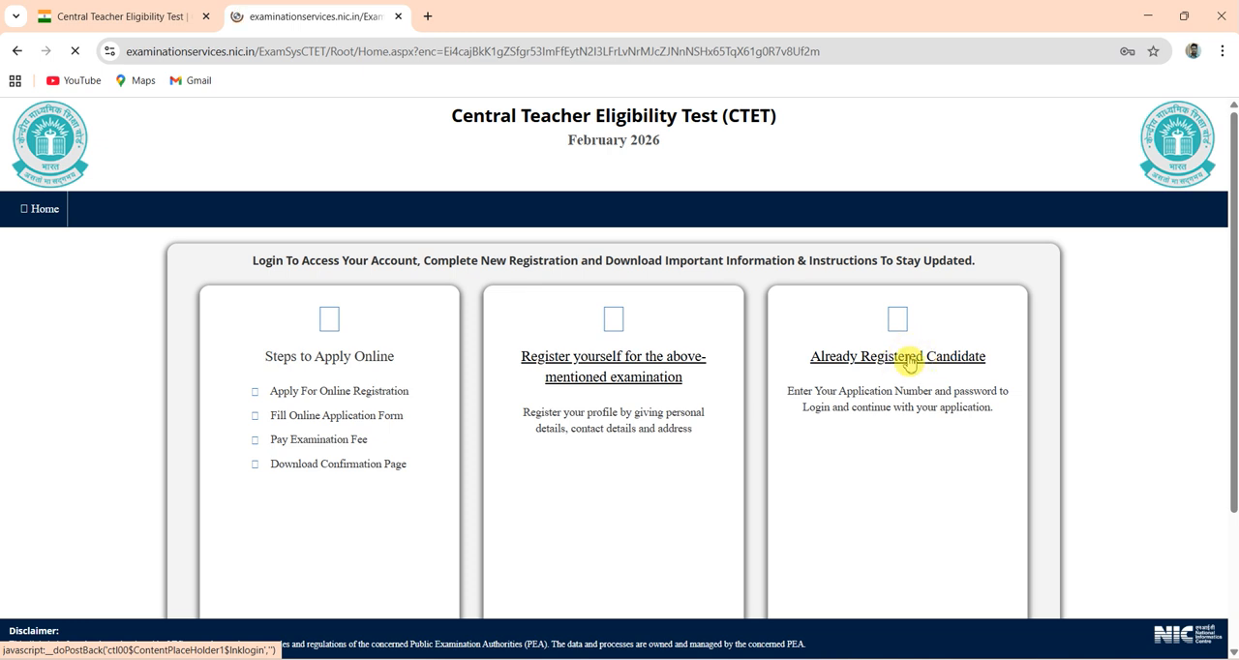
click(838, 364)
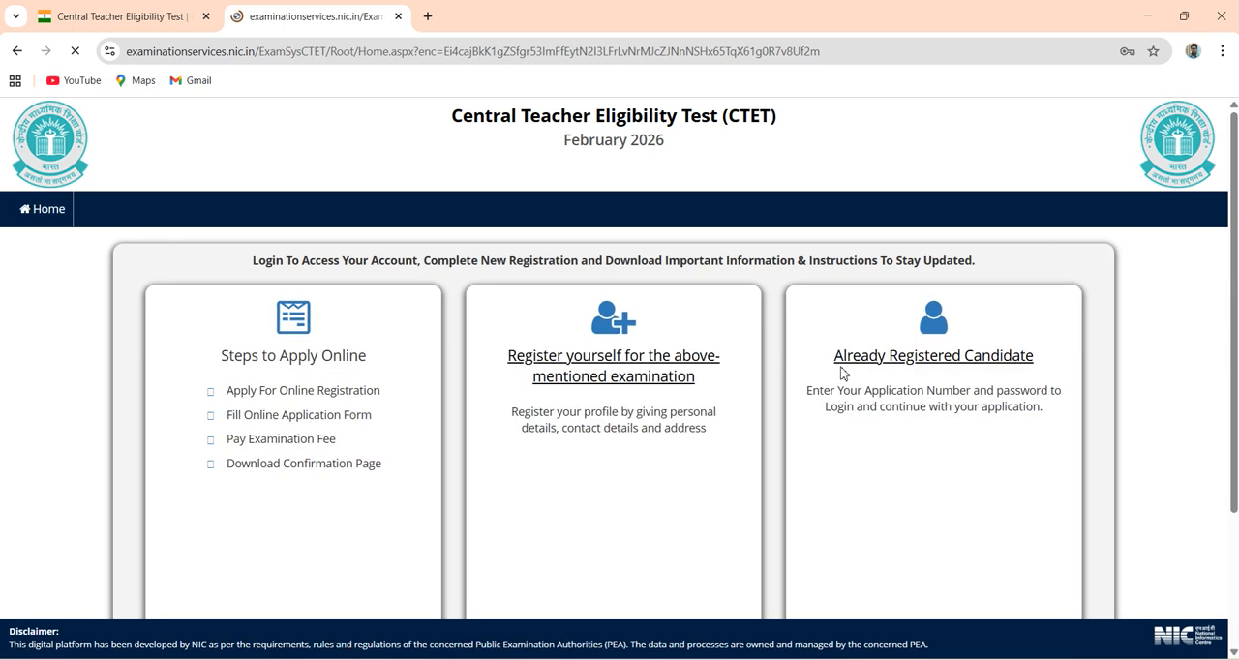
click(933, 361)
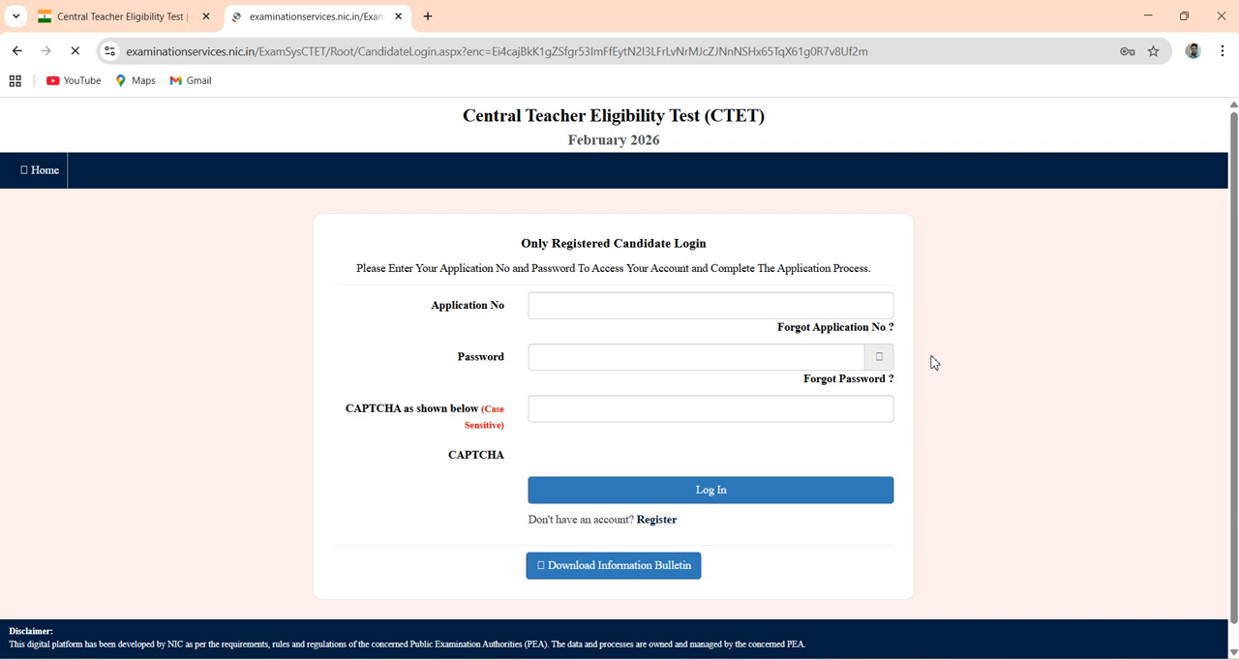
- Log in to the candidate account with the application number, account password and displayed CAPTCHA code
click(565, 346)
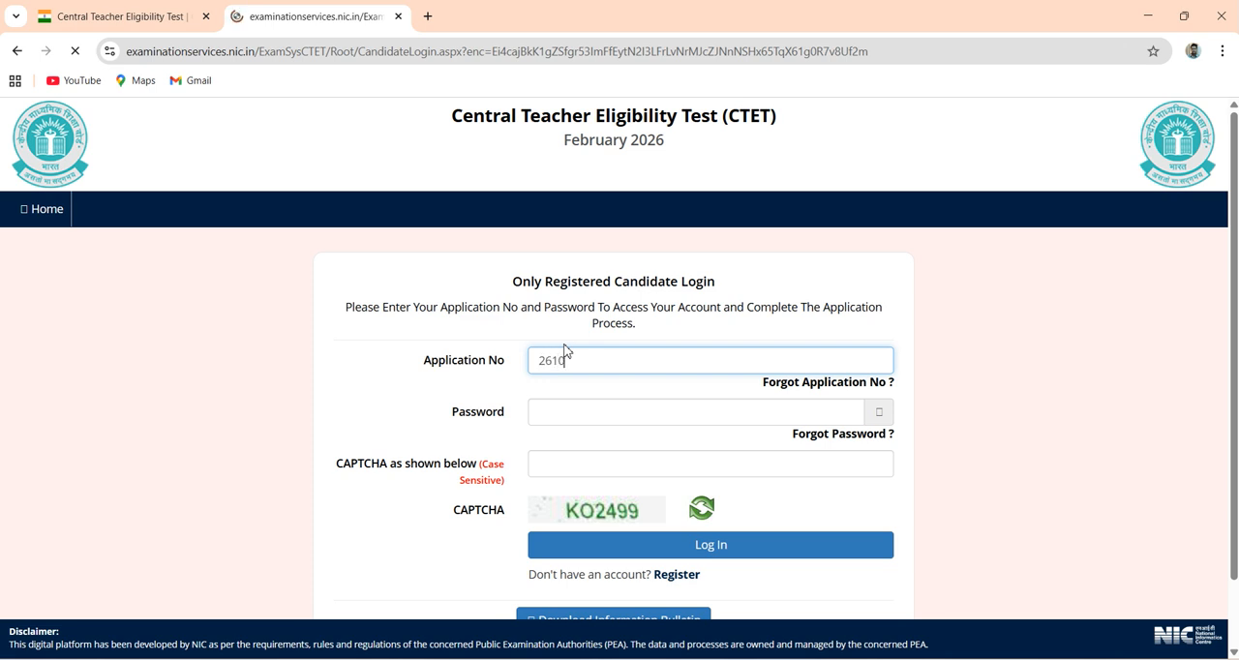
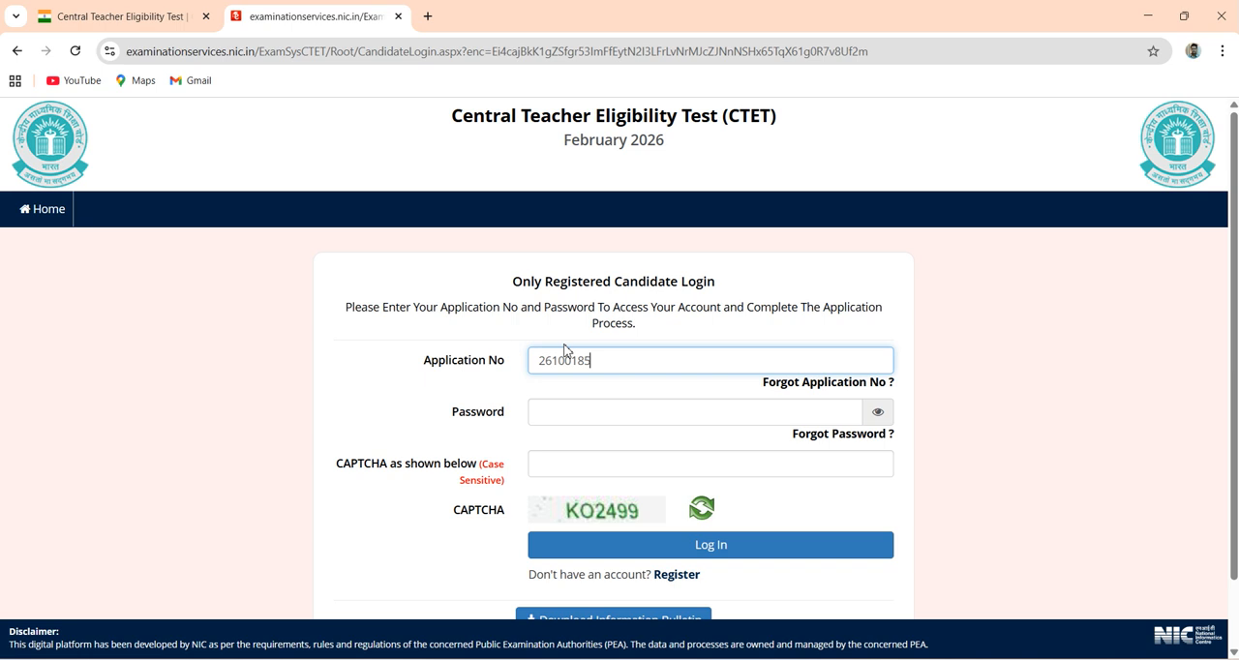
click(638, 410)
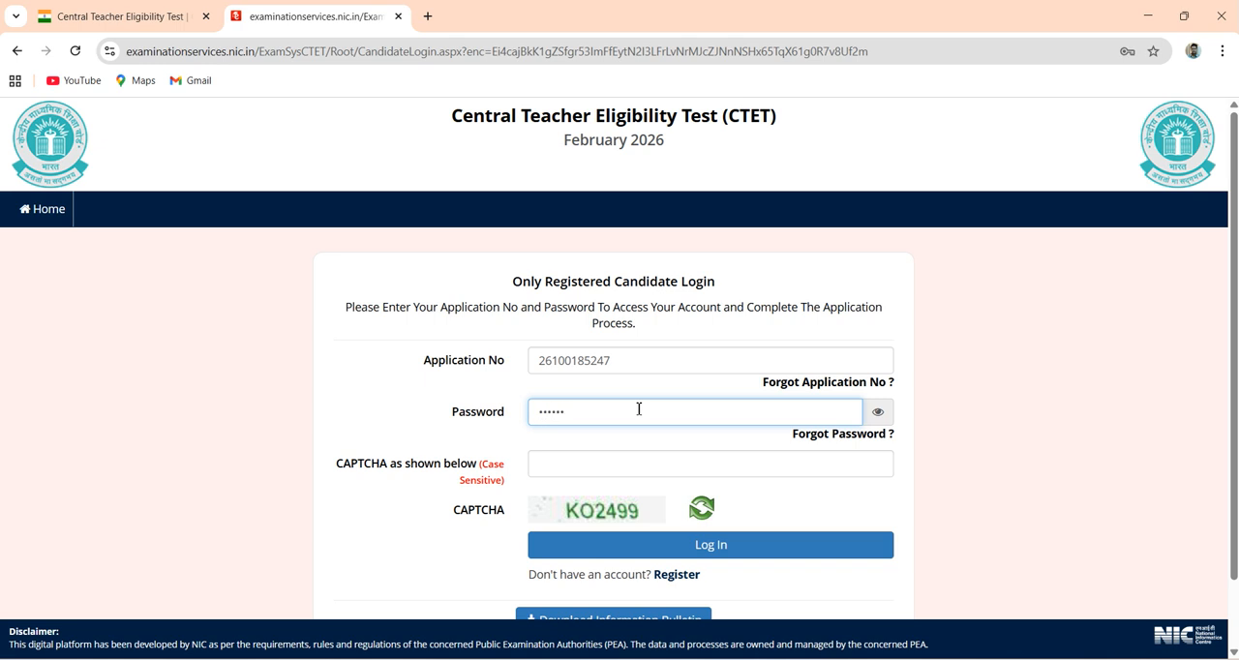
click(659, 465)
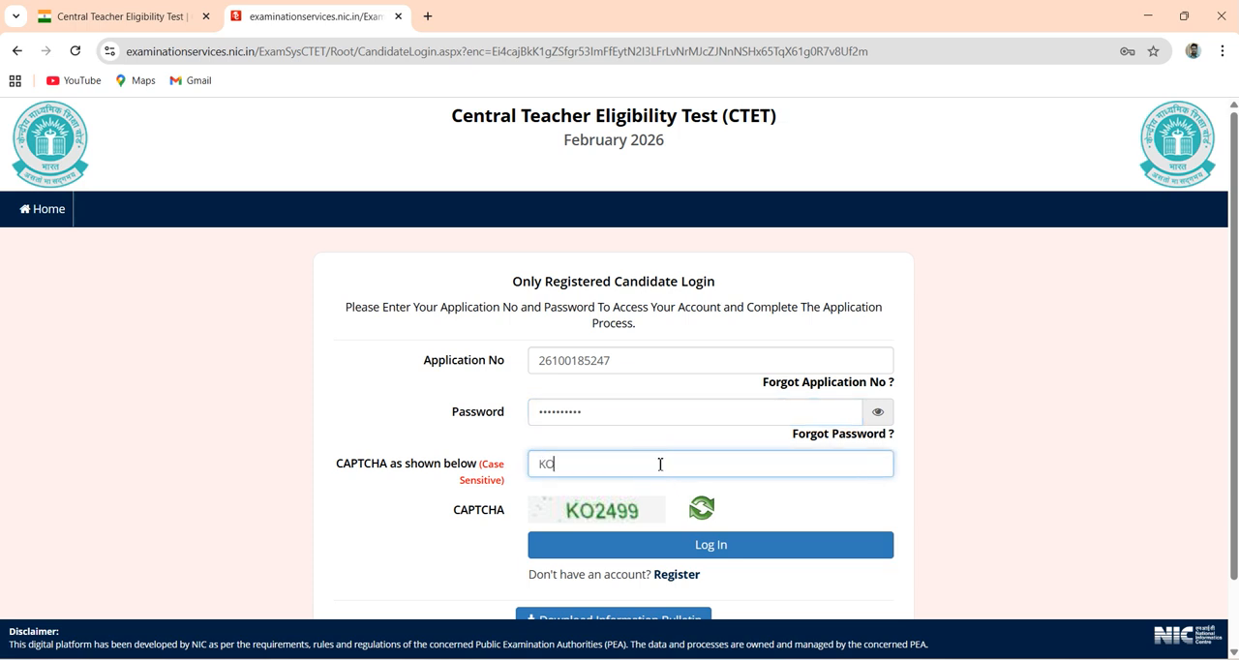
click(905, 505)
scroll(915, 510, down, 1)
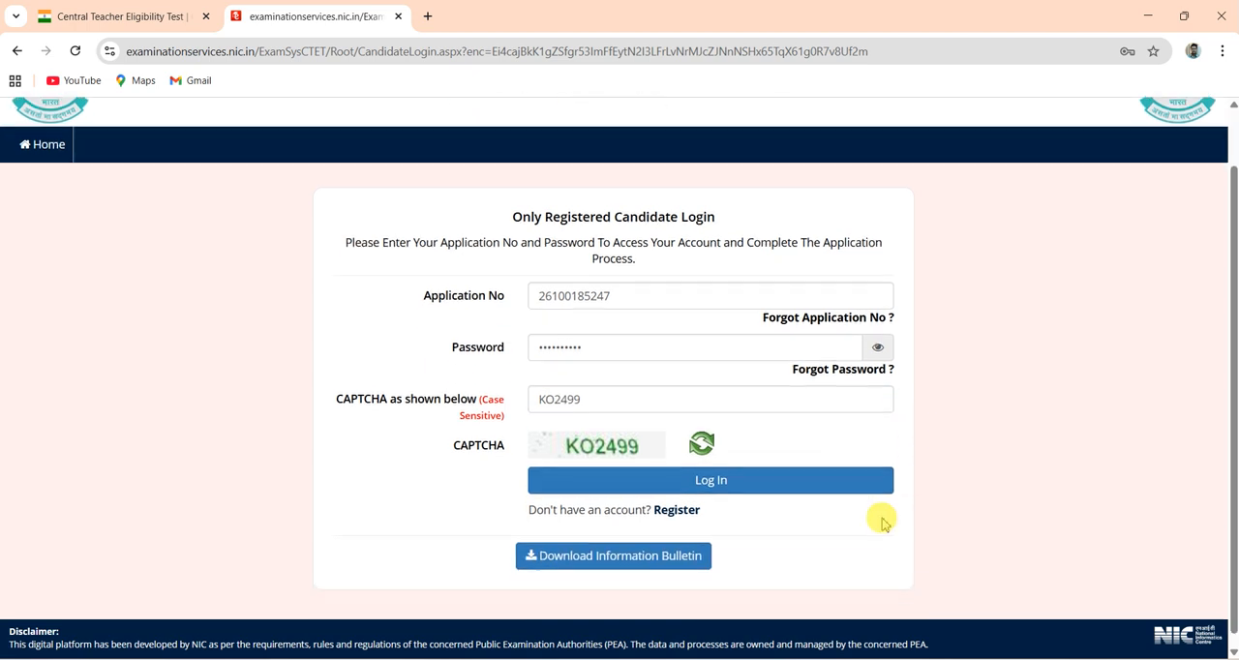
click(763, 555)
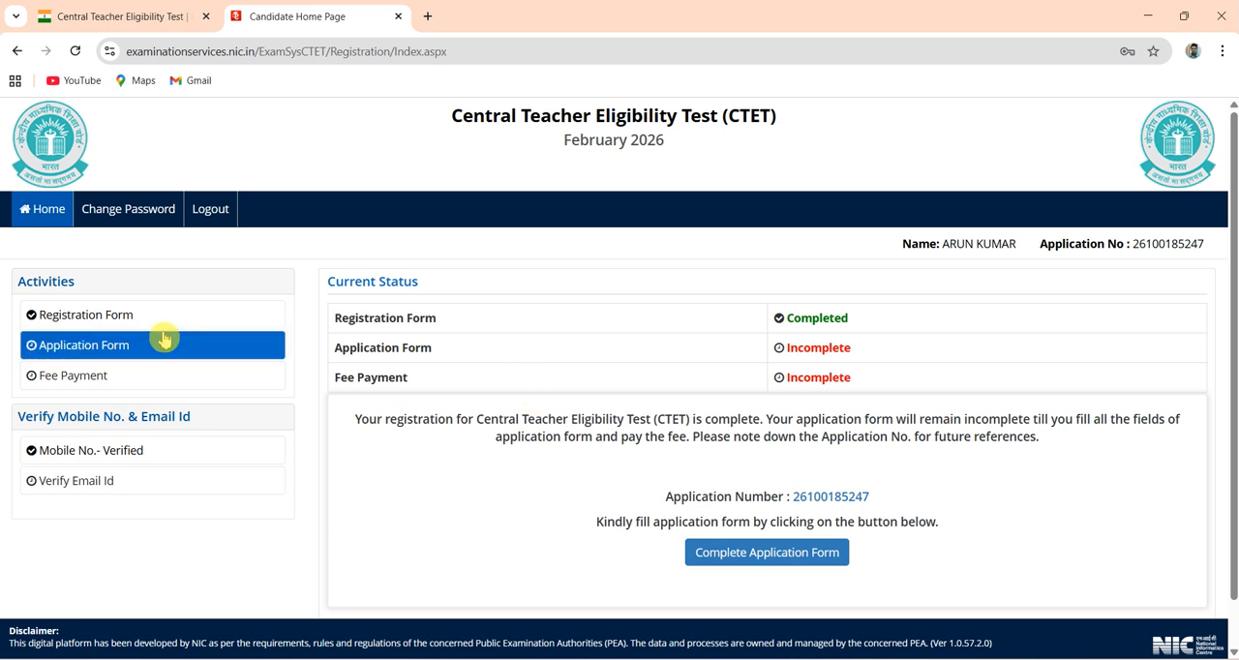
- Review the filled registration form through the Permanent Address section, and return to the candidate home page
click(98, 324)
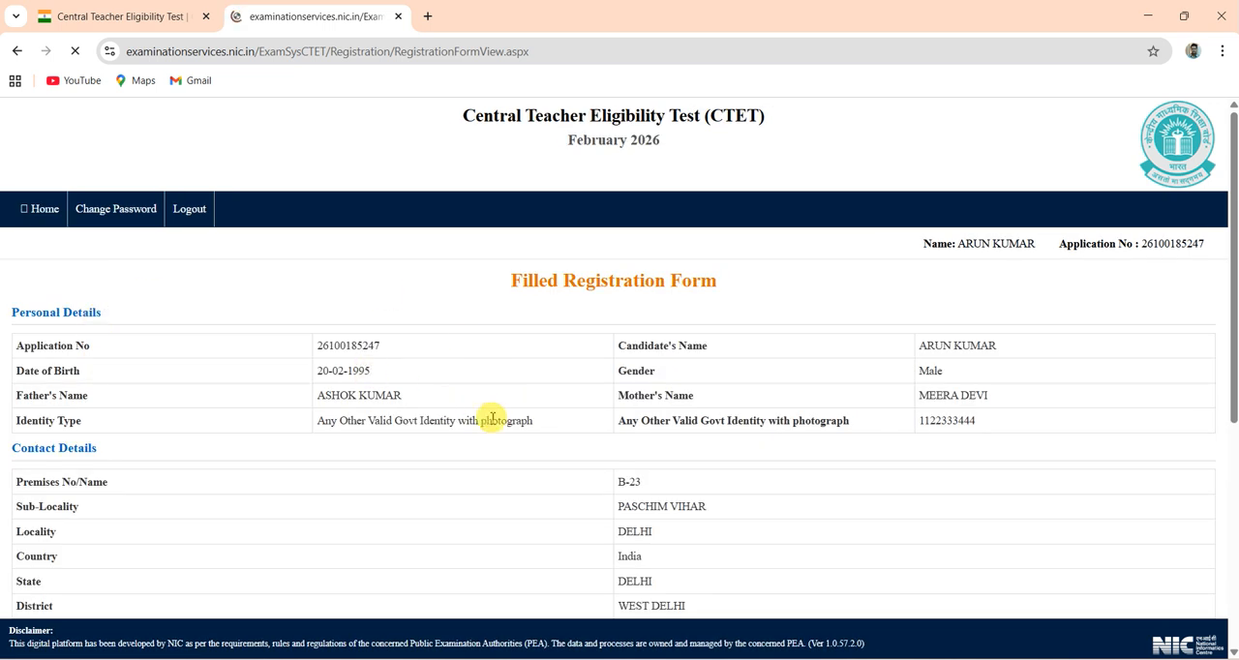
scroll(492, 414, down, 1)
scroll(492, 423, down, 2)
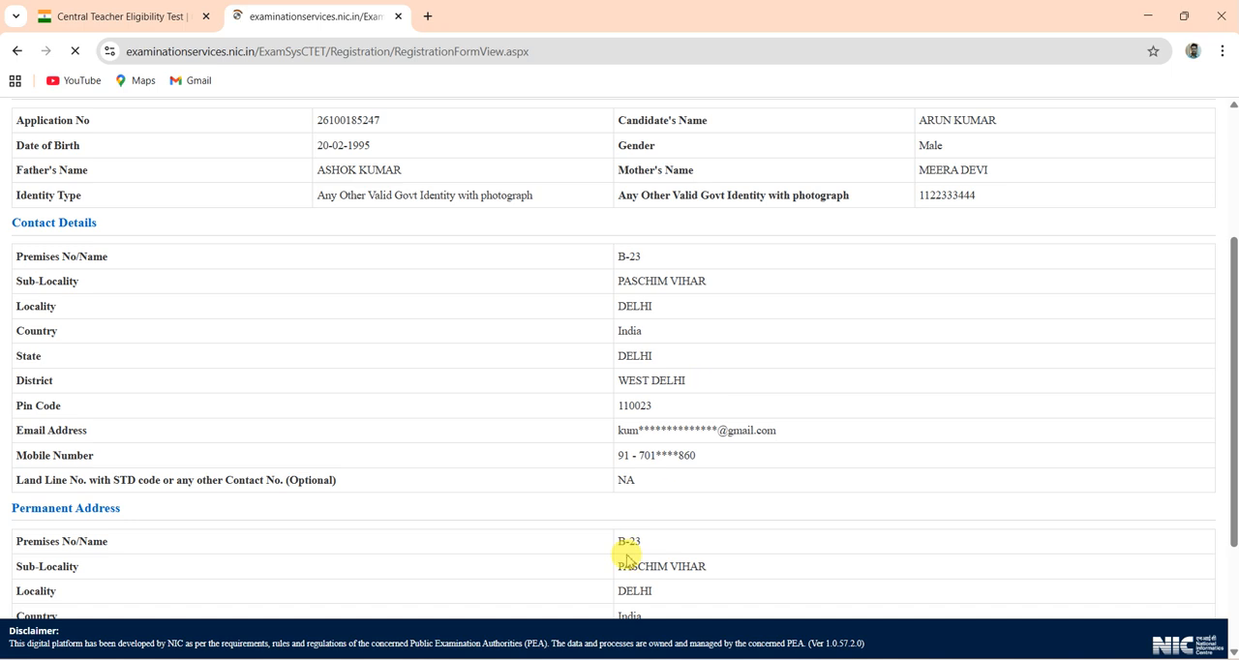
scroll(629, 546, down, 1)
scroll(632, 548, down, 1)
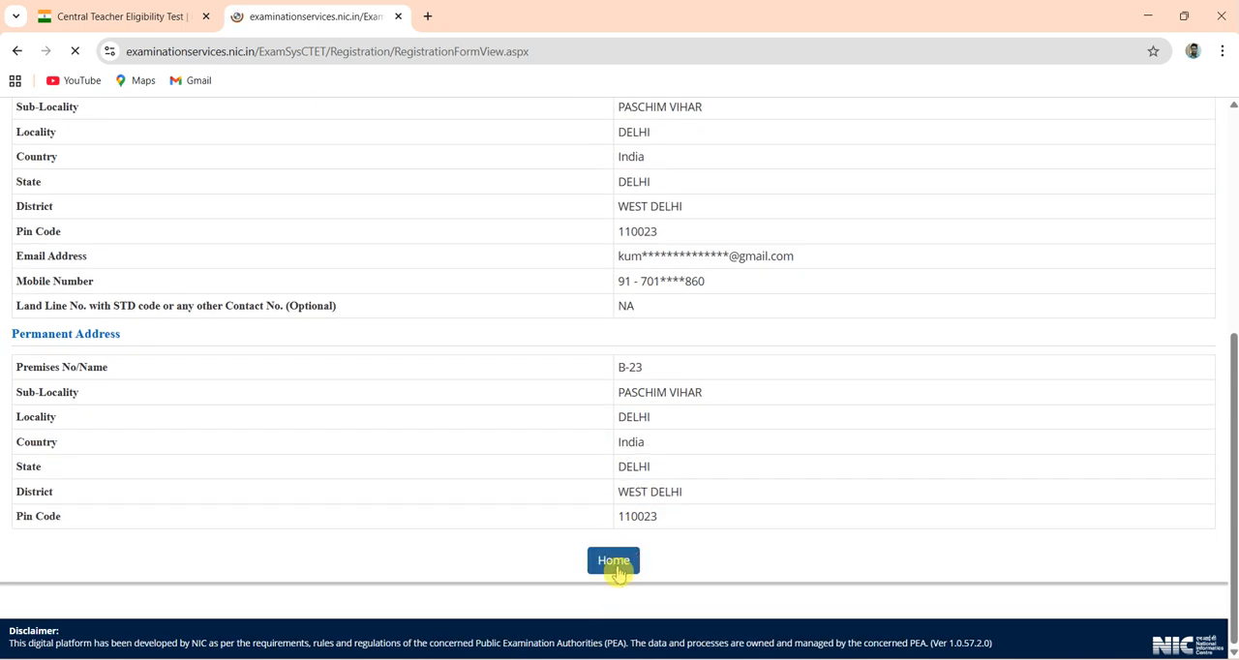
click(615, 562)
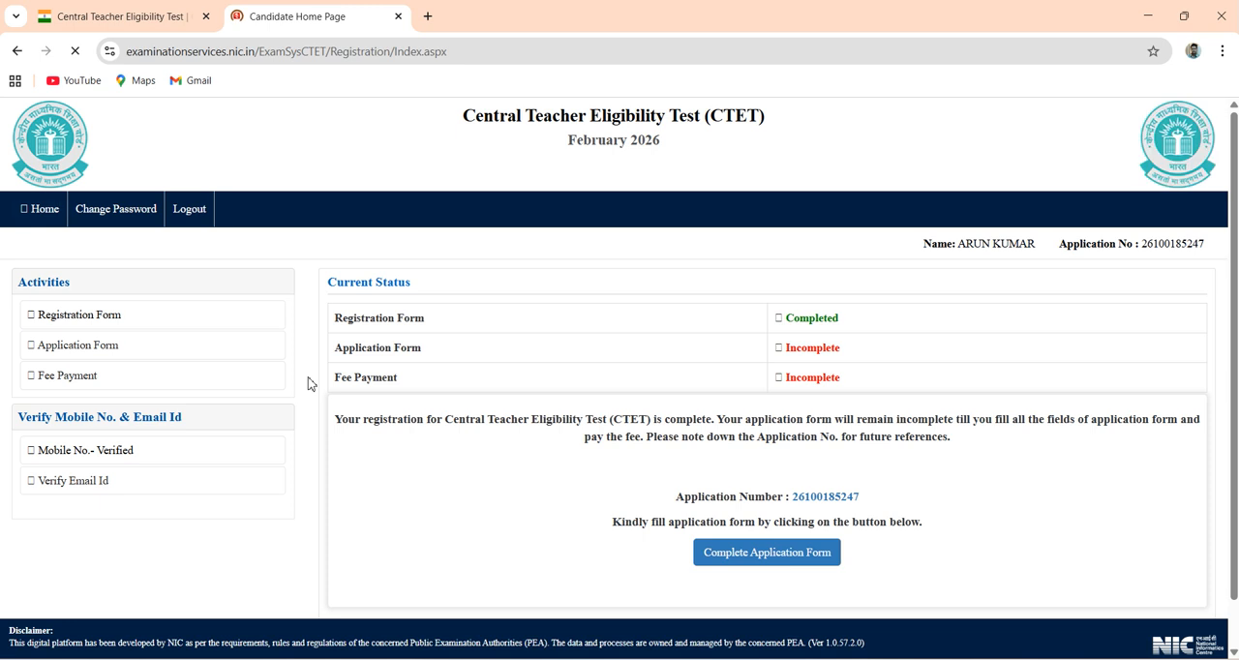
- Open the application form's Apply For and Examination City Details step and choose Paper-II (Class VI-VIII) for Applying For
click(102, 350)
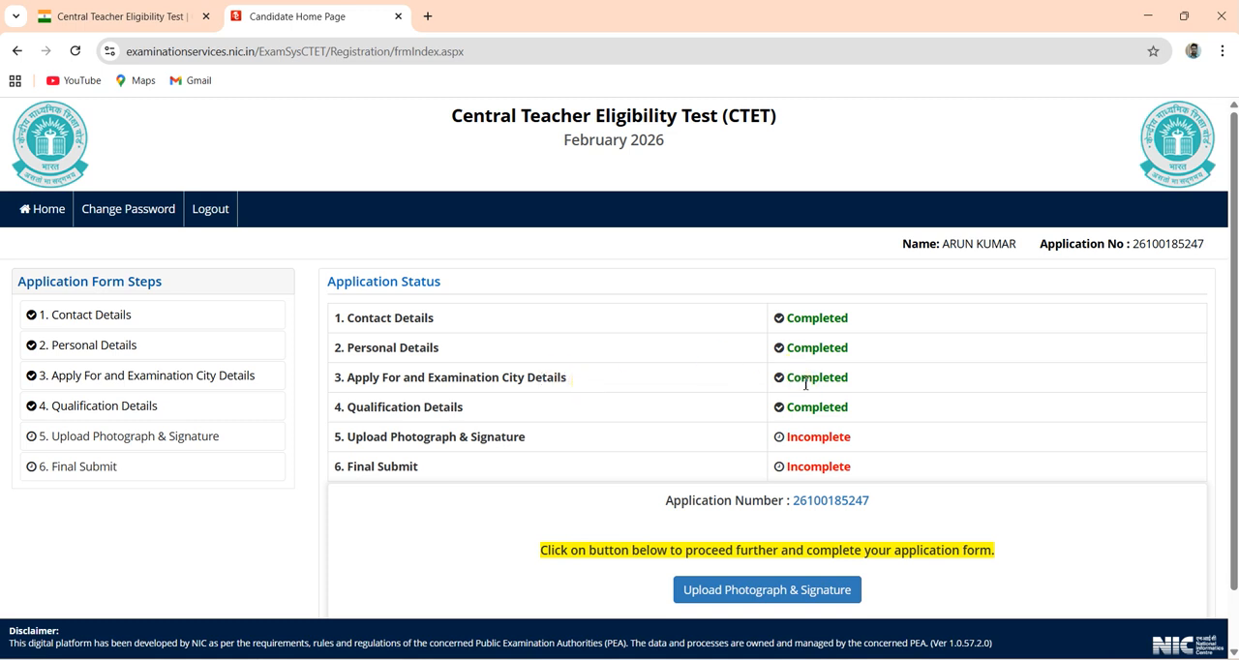
click(94, 384)
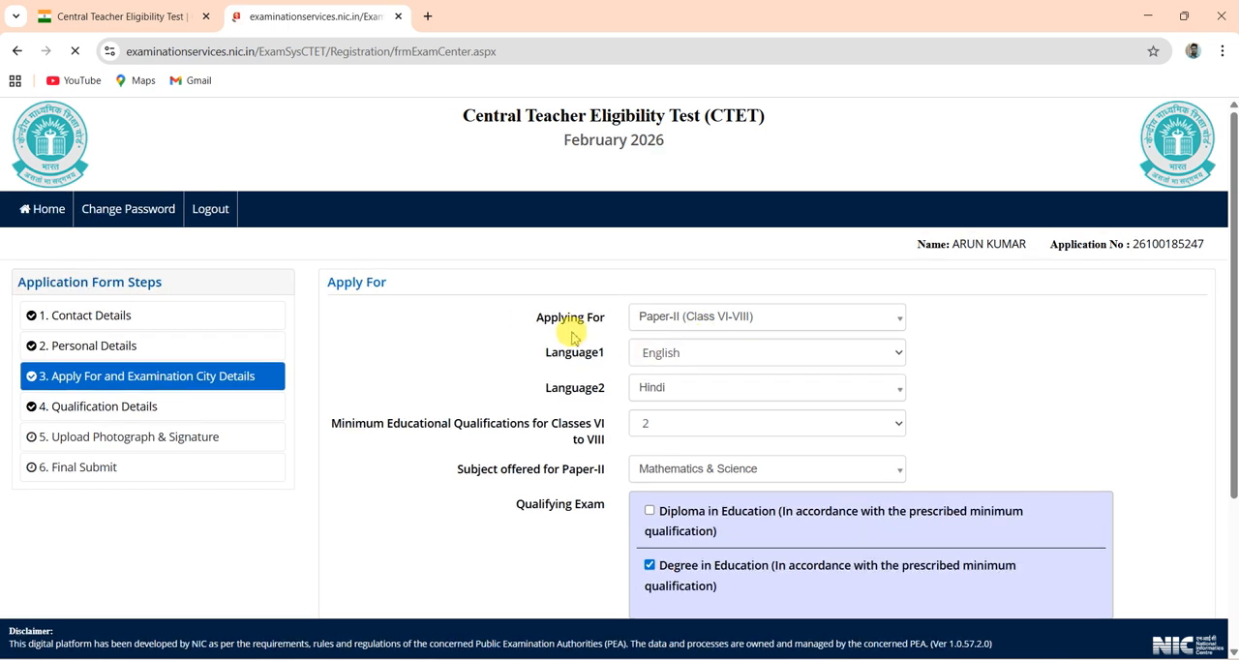
click(684, 322)
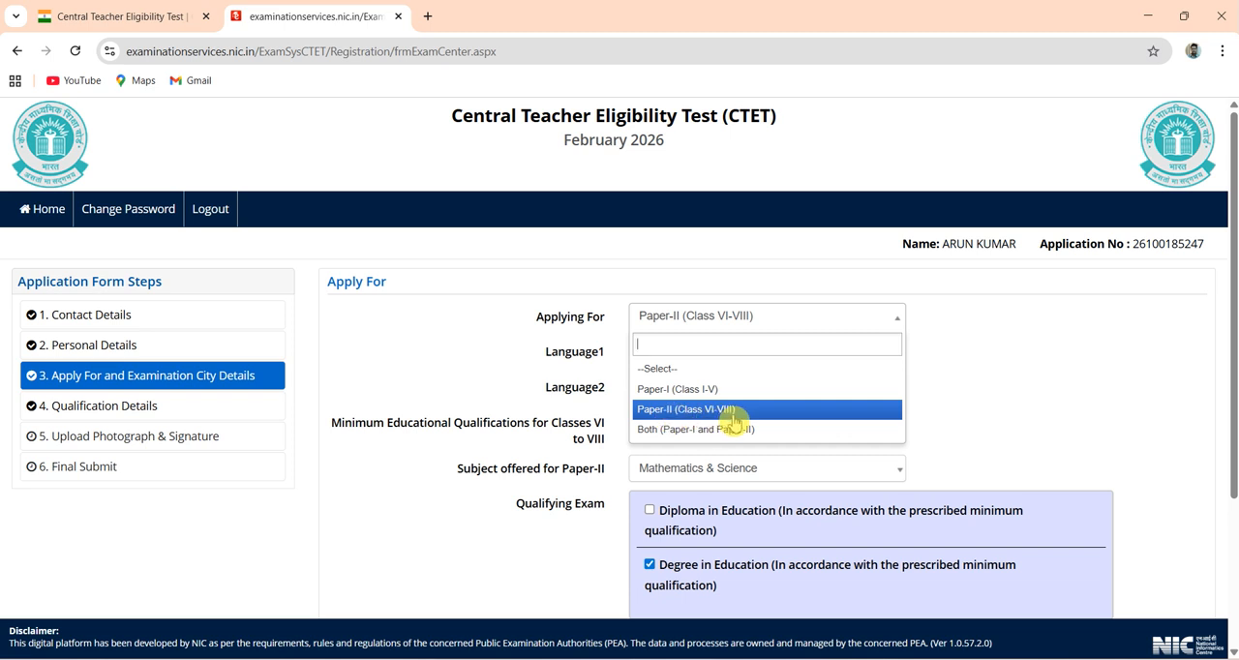
click(676, 418)
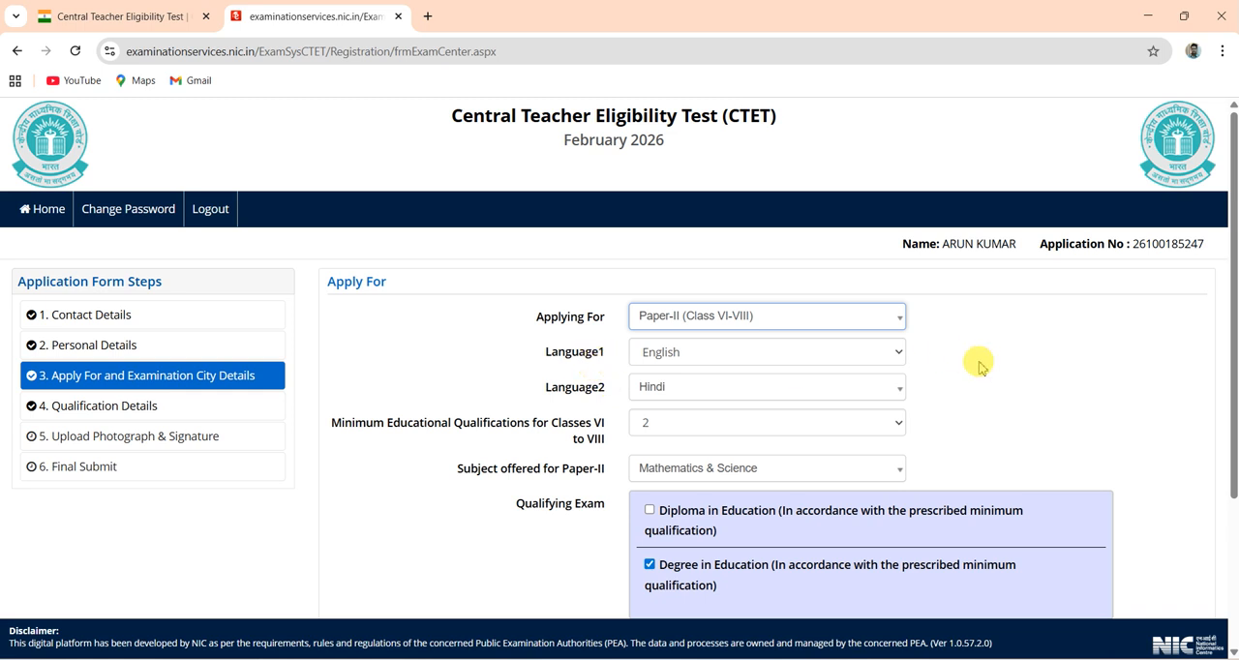
- Choose English as Language1 and Hindi as Language2 for the exam
scroll(973, 364, down, 2)
scroll(980, 368, up, 1)
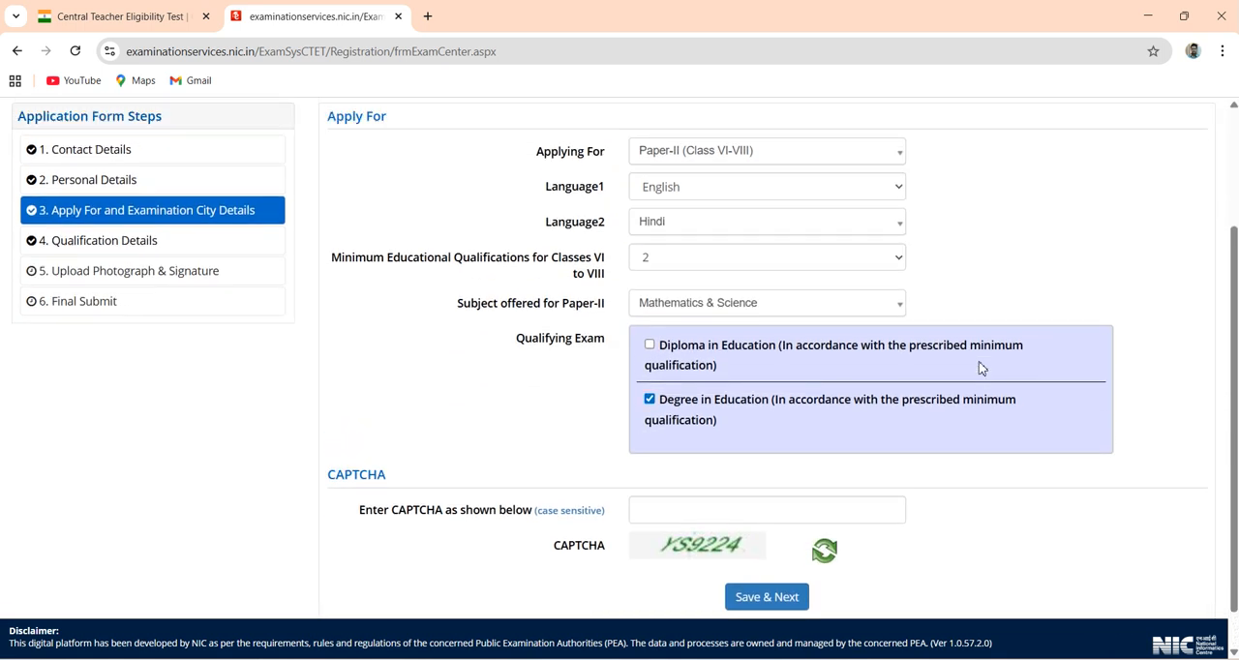
click(675, 207)
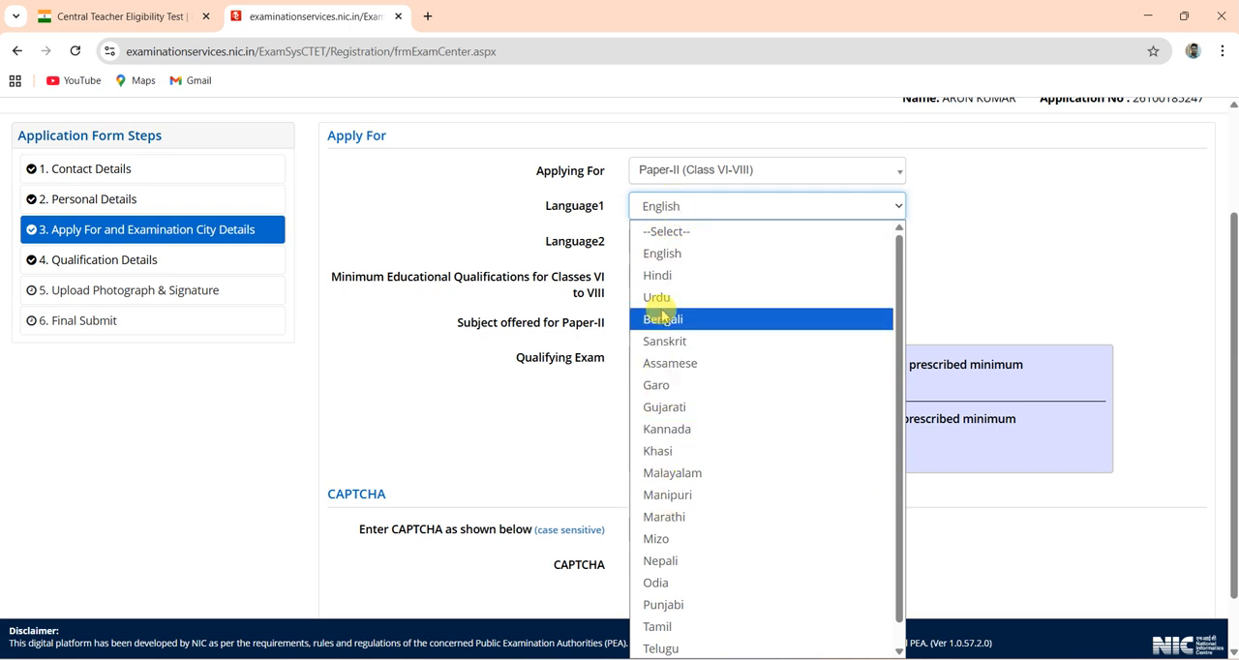
click(657, 256)
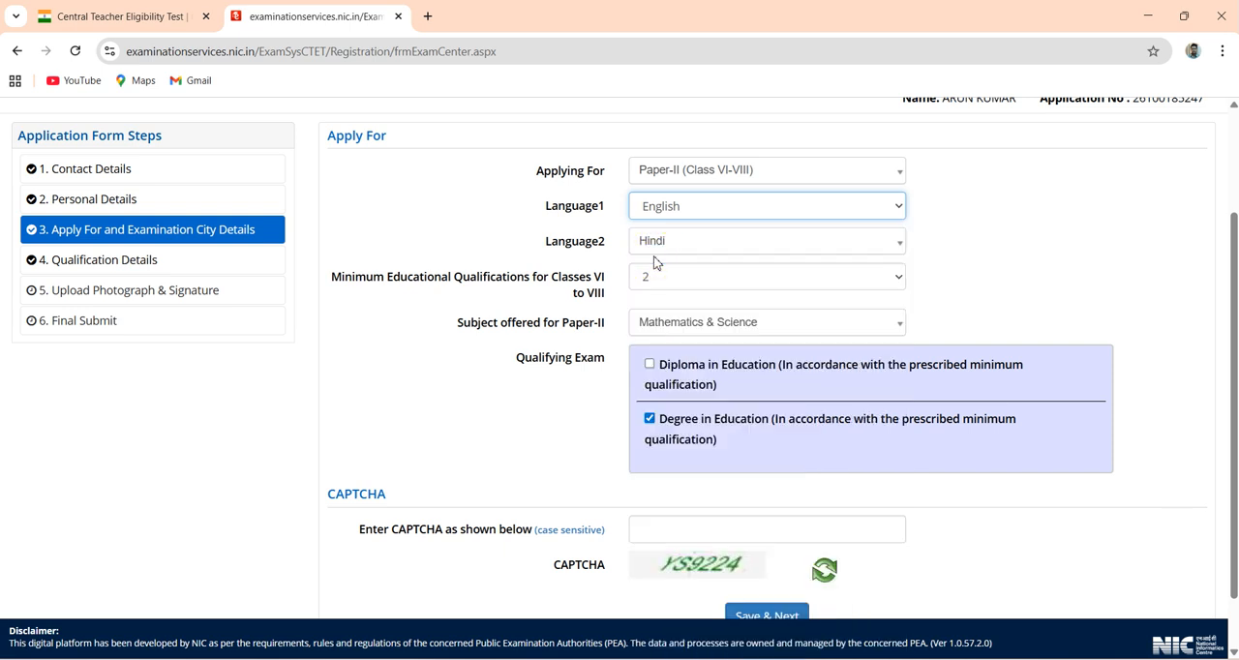
click(663, 253)
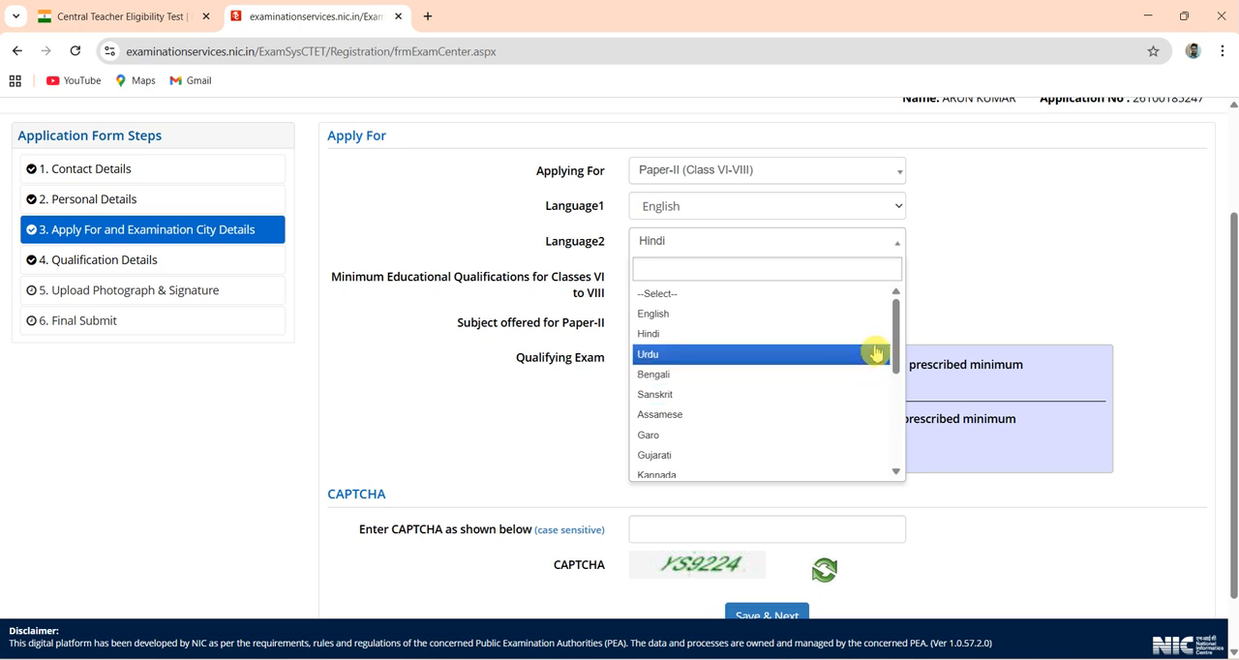
mouse_move(898, 348)
mouse_down()
mouse_move(890, 487)
mouse_move(898, 334)
mouse_up()
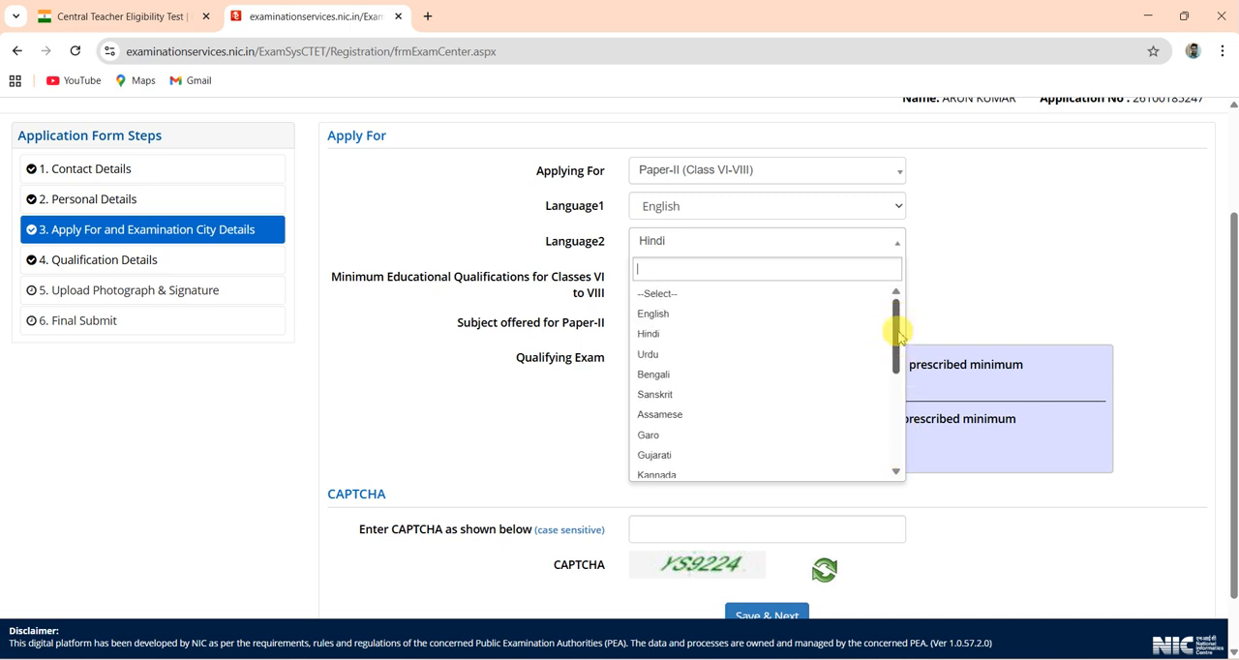
click(647, 339)
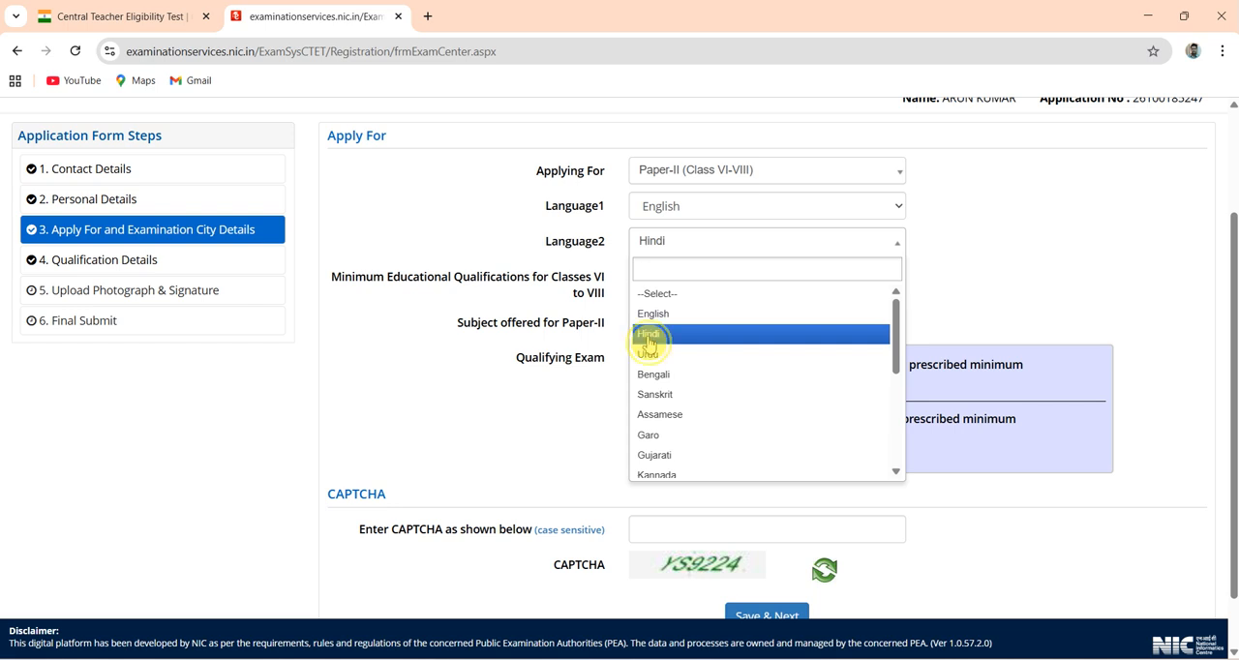
click(647, 339)
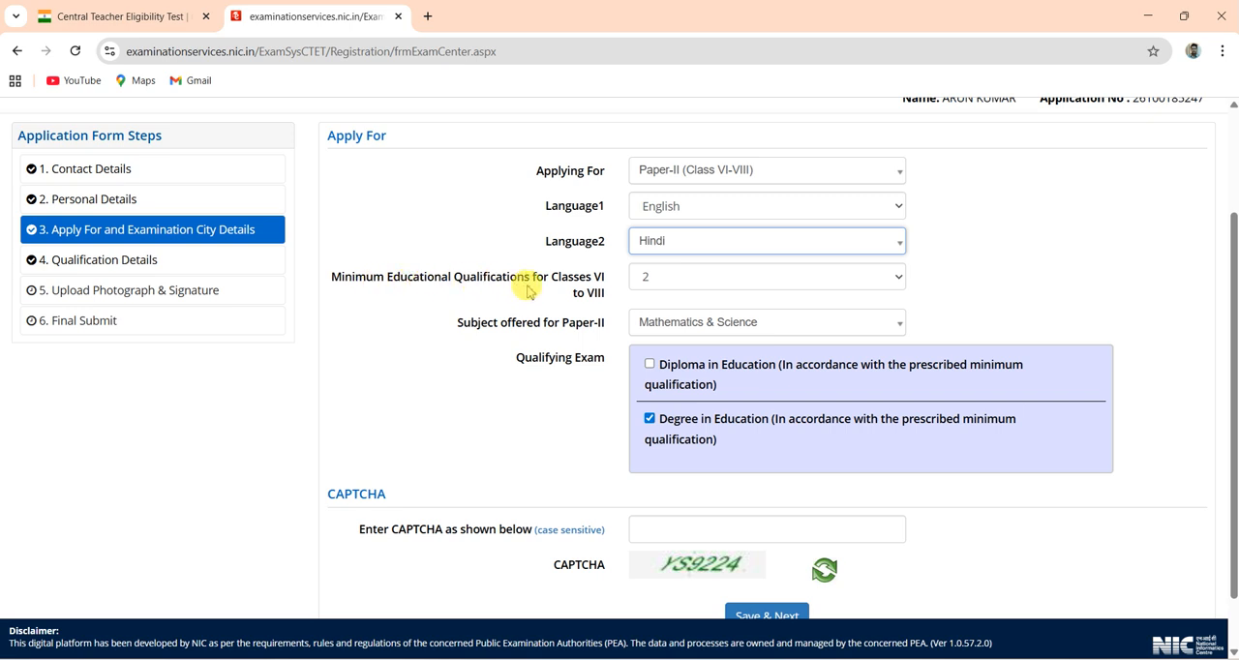
- Review the qualification IDs and their descriptions under Minimum Educational Qualifications for Classes VI to VIII
click(680, 285)
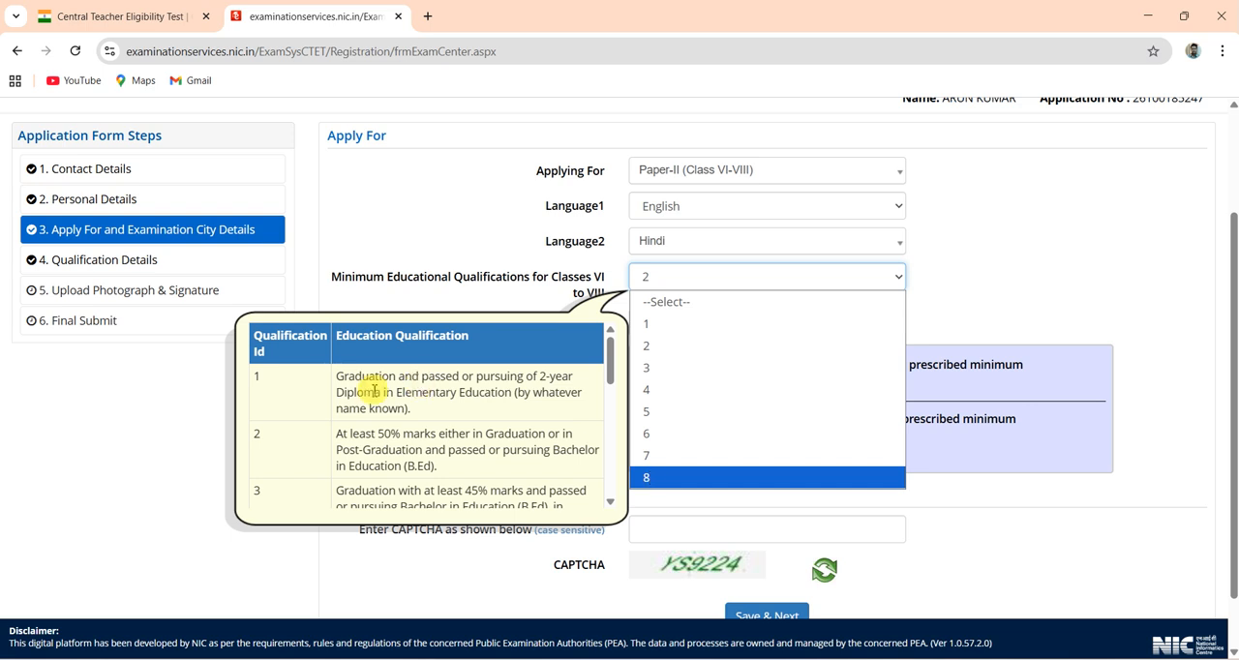
drag(611, 360, 621, 481)
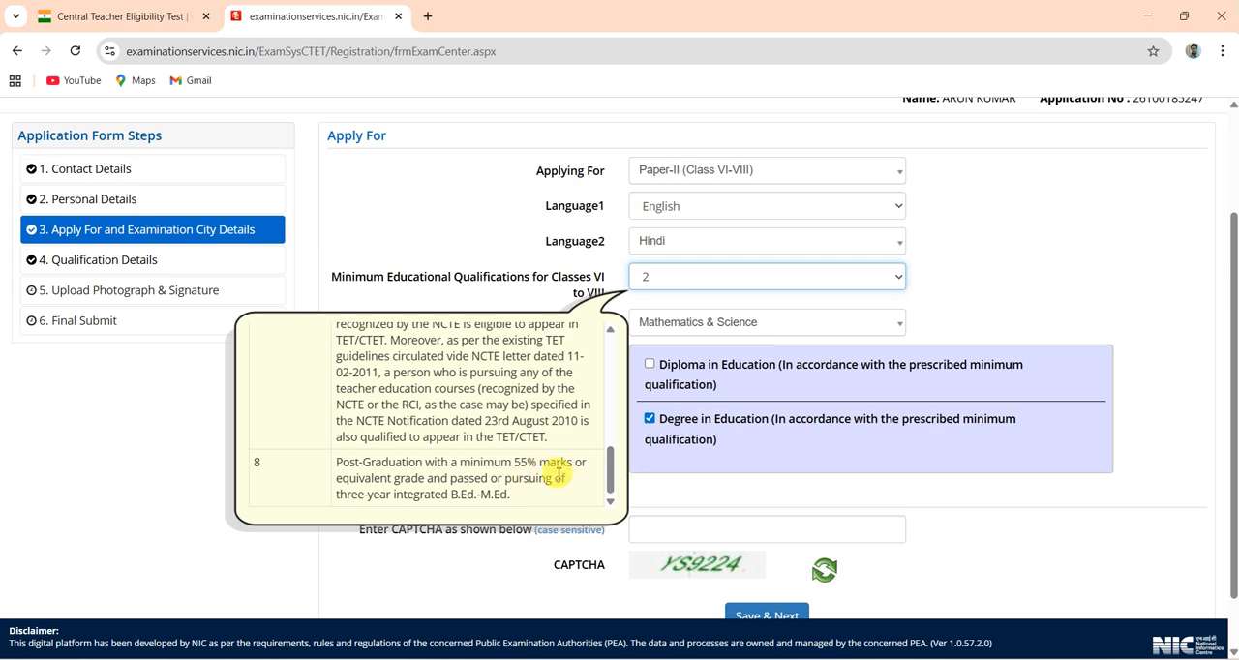
scroll(611, 451, up, 2)
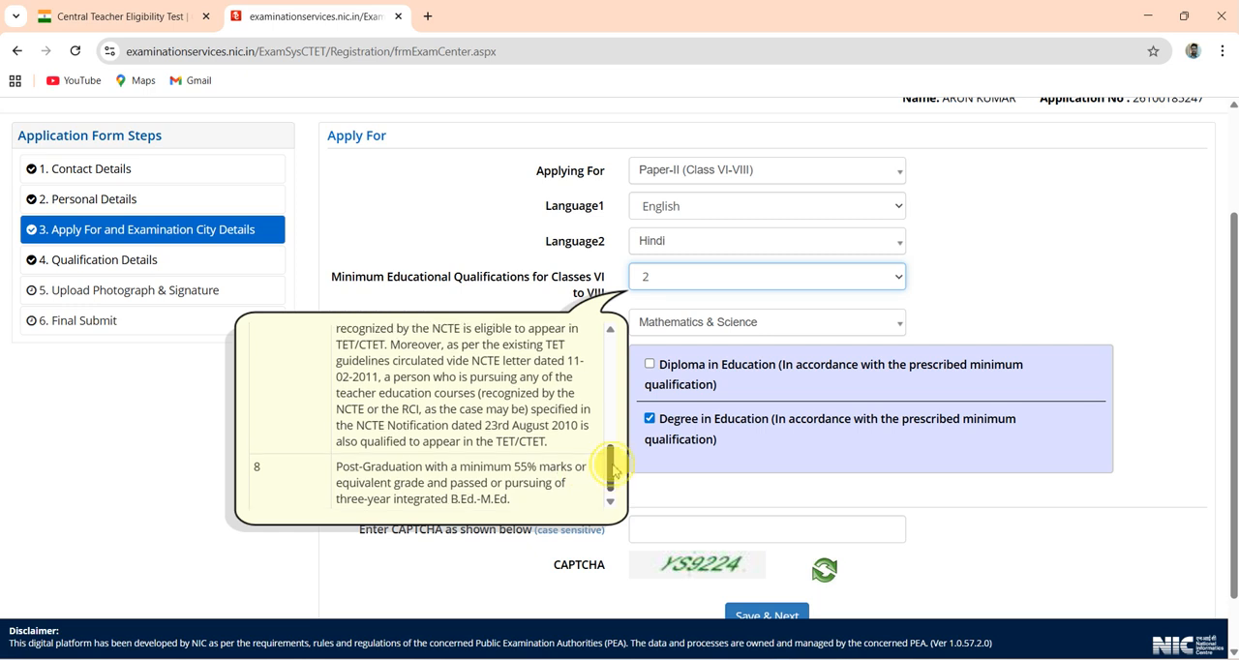
scroll(611, 440, up, 2)
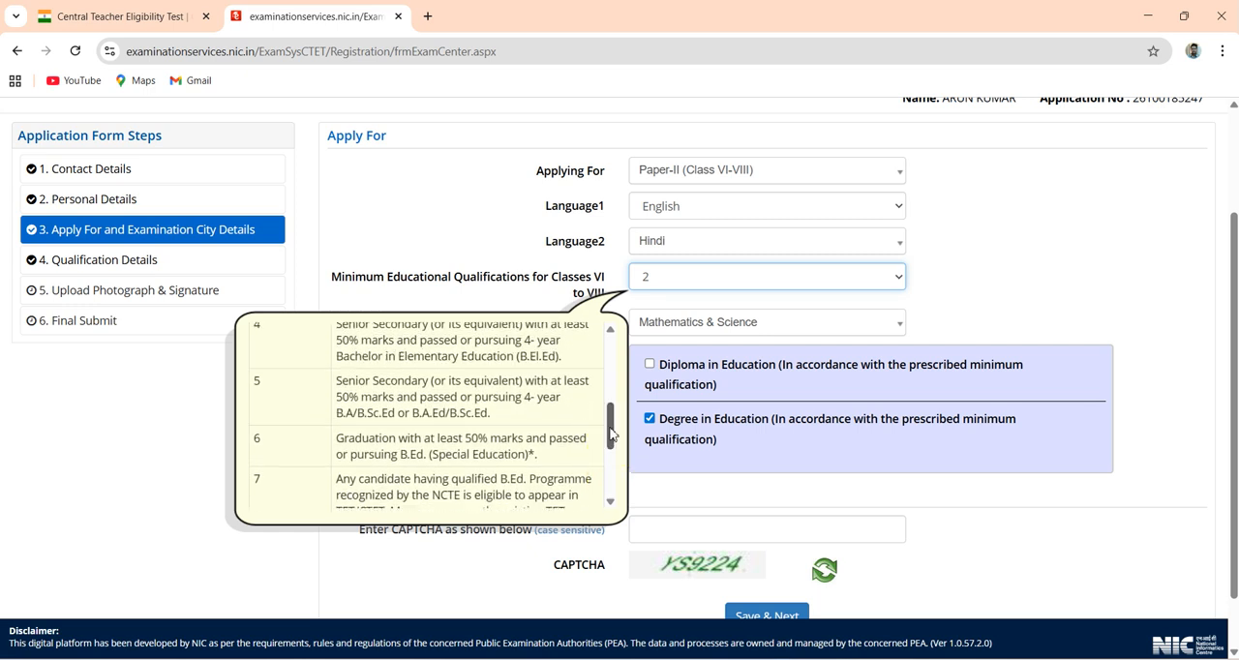
scroll(610, 423, up, 3)
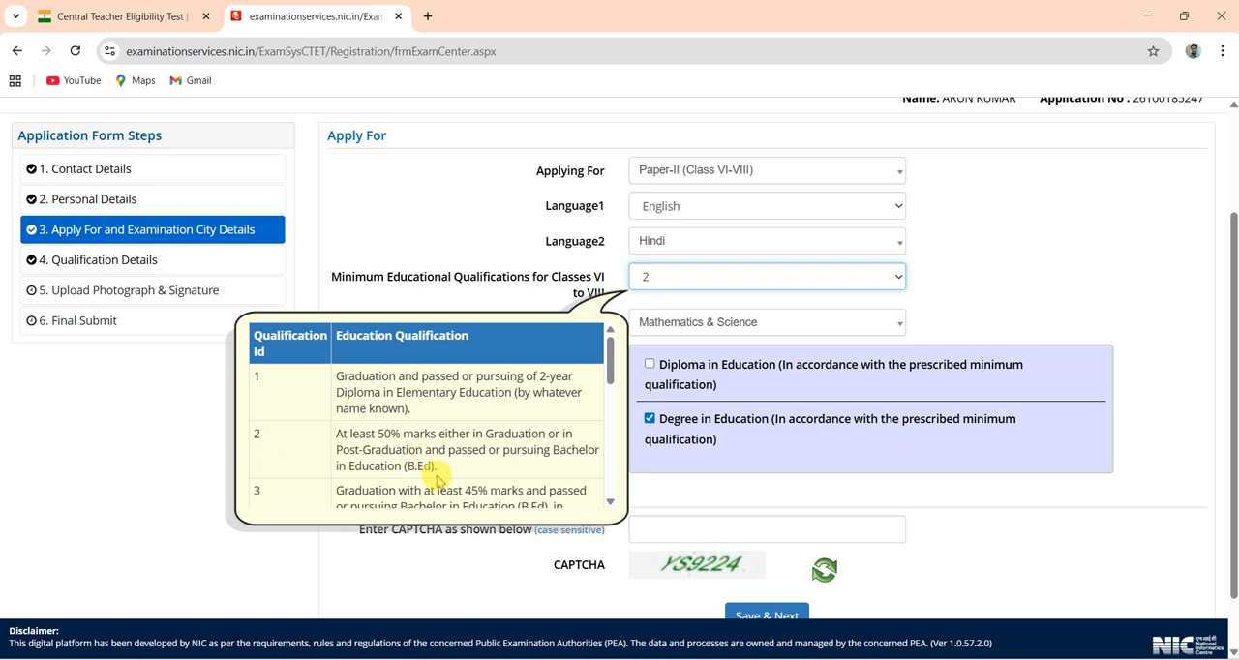
click(926, 294)
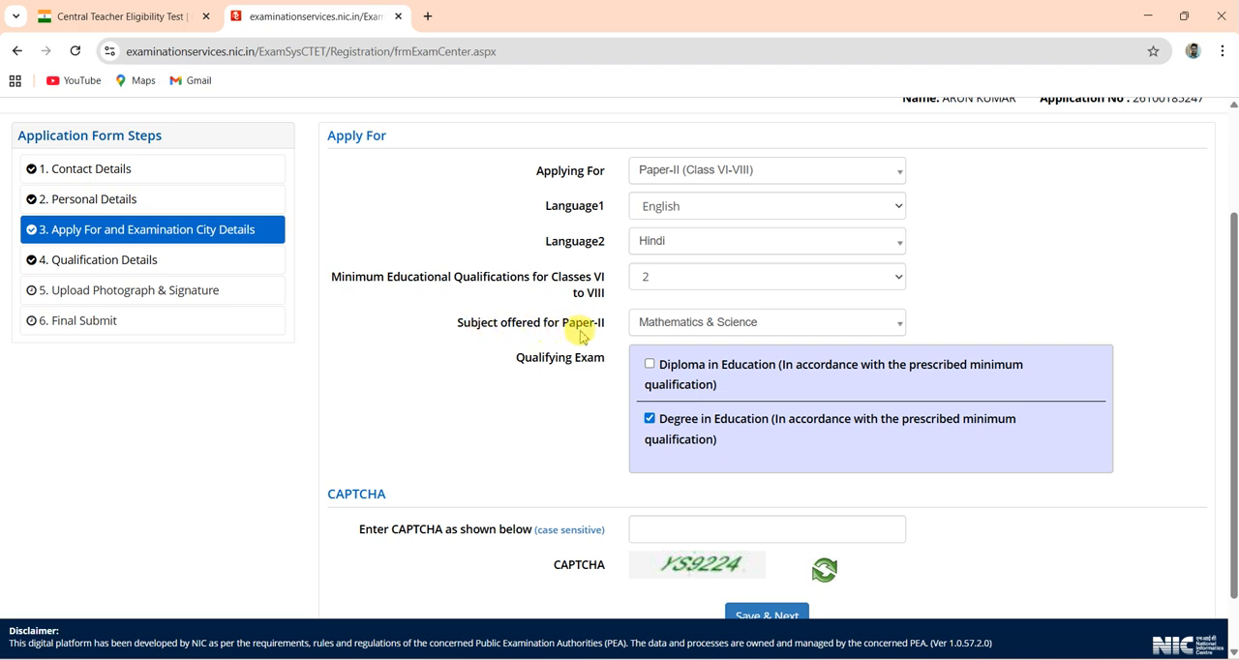
- Choose Mathematics & Science as the subject offered for Paper-II
click(721, 329)
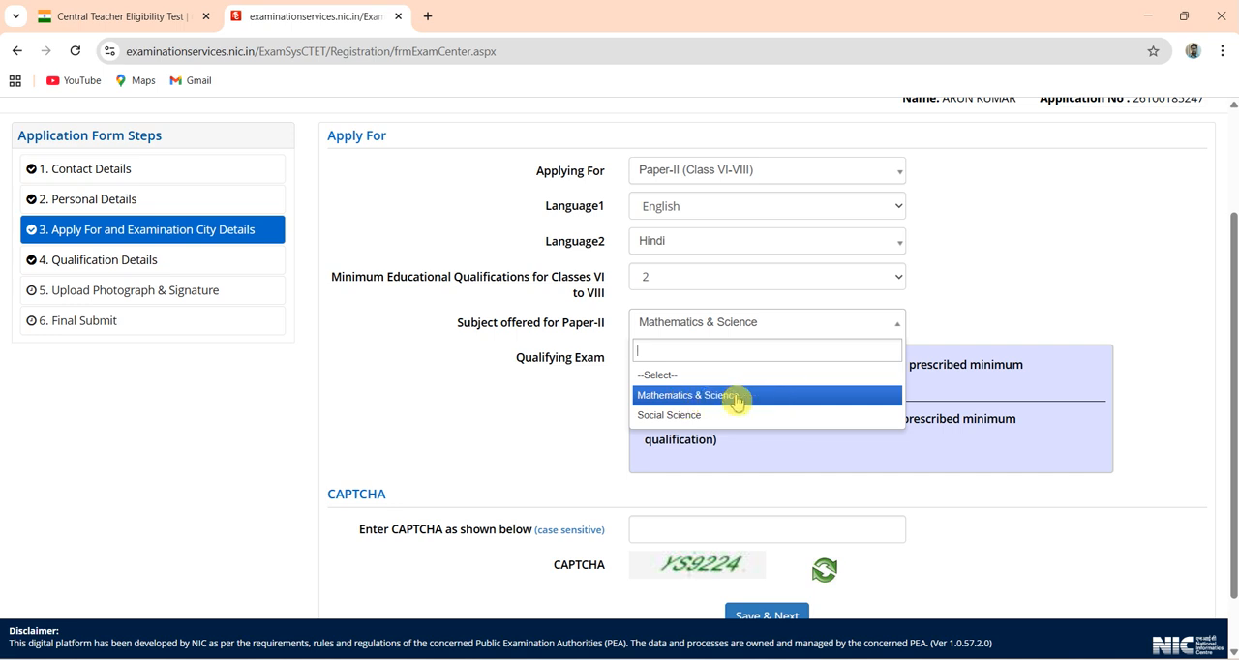
click(659, 429)
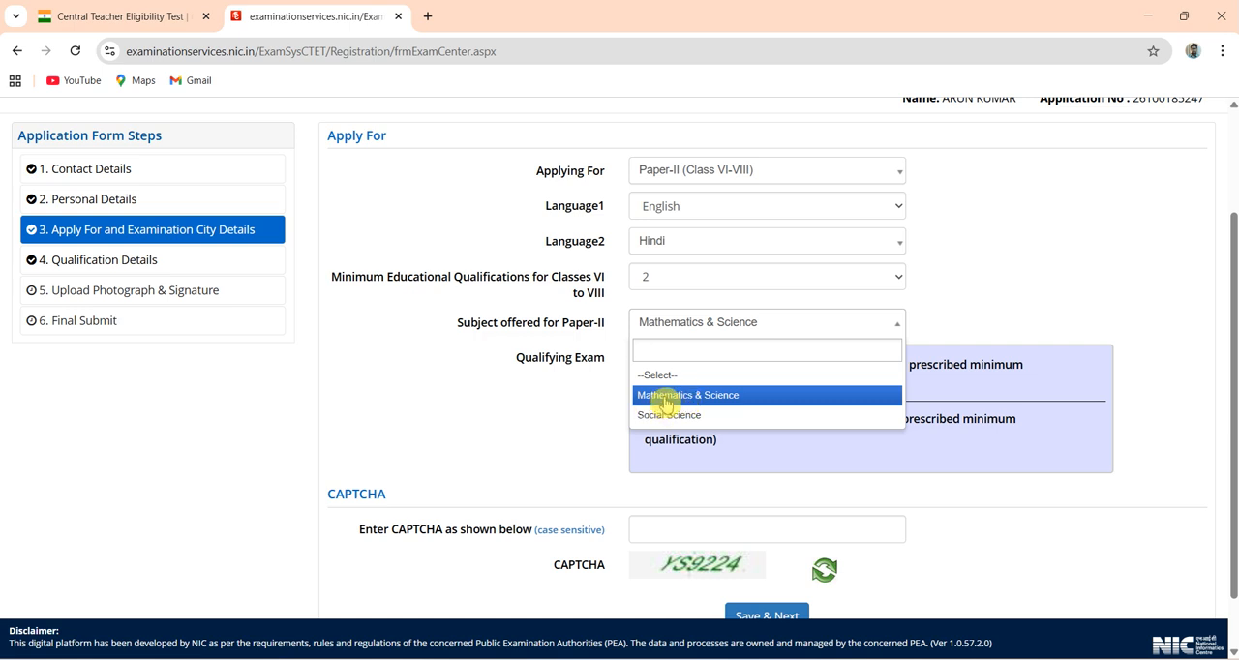
click(664, 396)
click(948, 312)
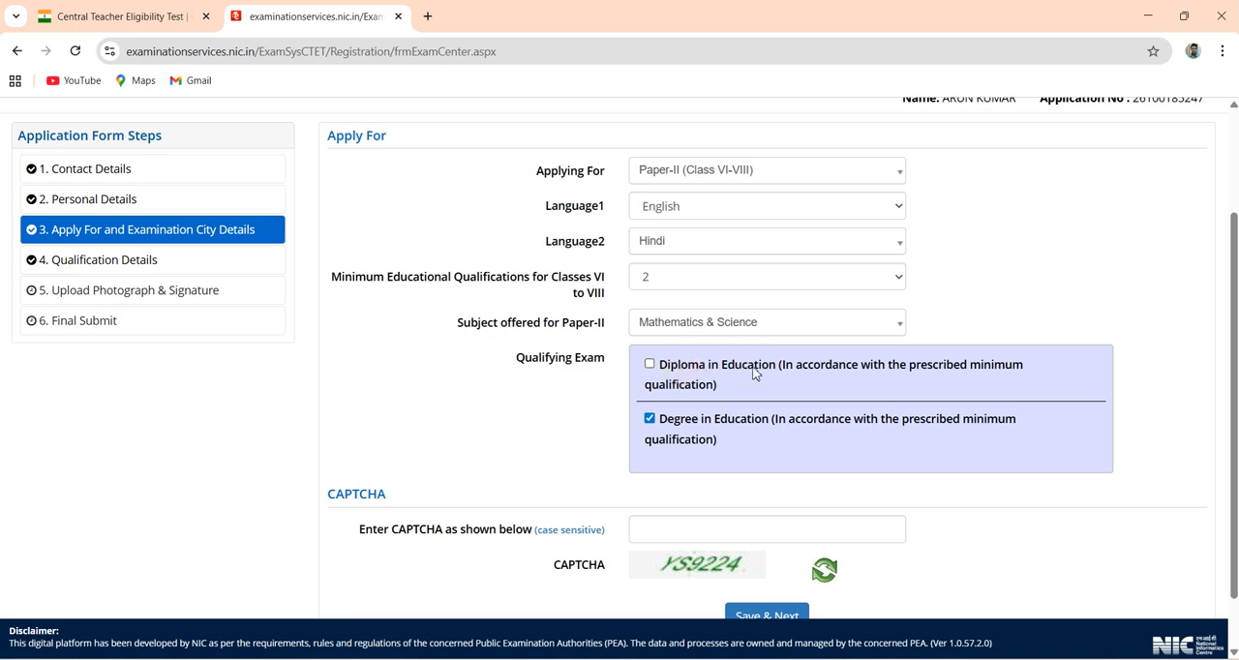
- Enter the displayed CAPTCHA code, save the Apply For section and confirm its submission
click(706, 539)
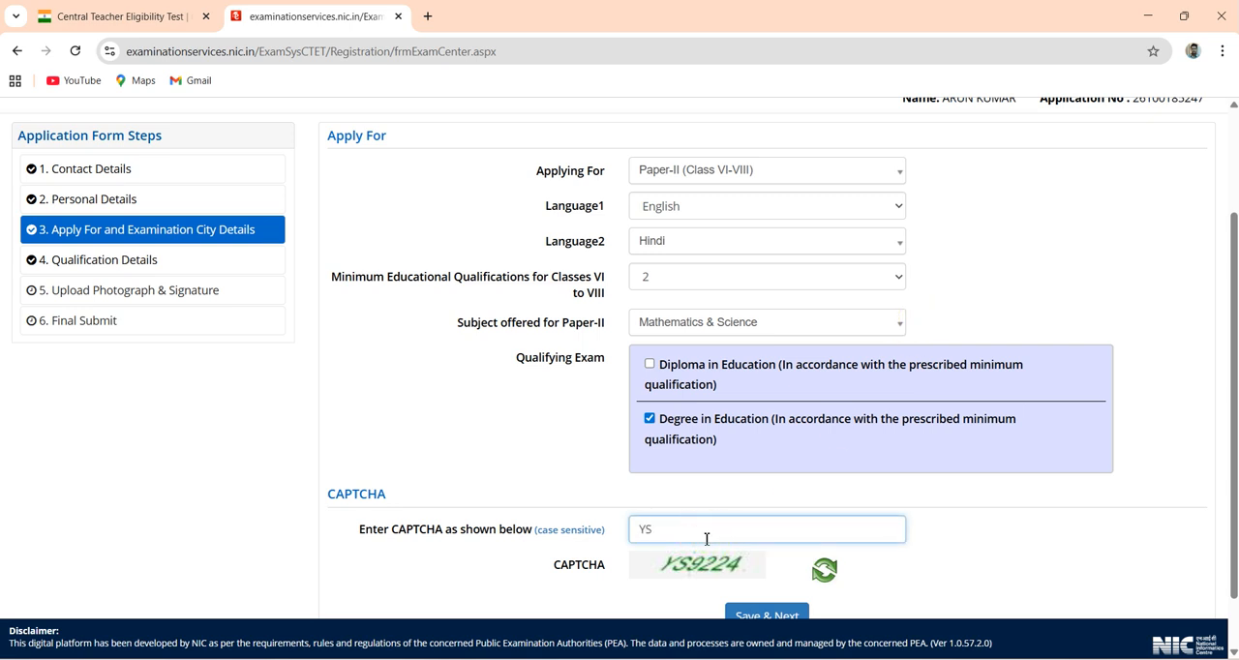
click(762, 616)
click(591, 409)
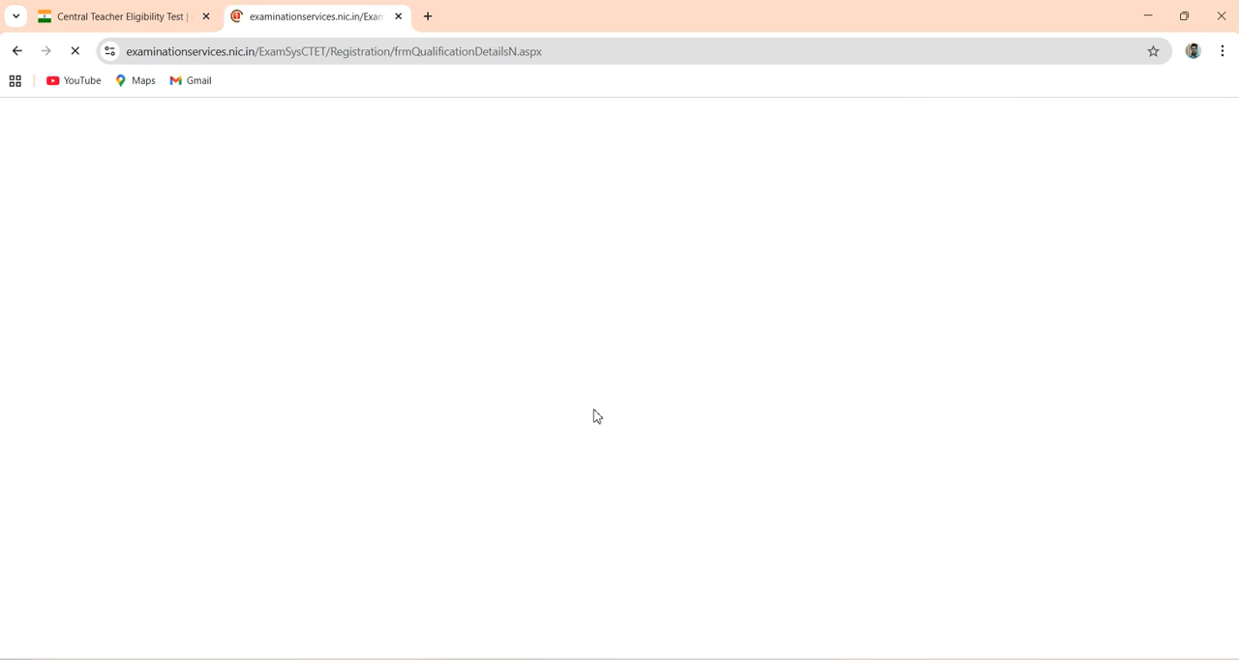
- Check the Pass Status and Course/Stream Name fields of the Degree in Education qualification details
click(472, 279)
click(372, 185)
click(423, 237)
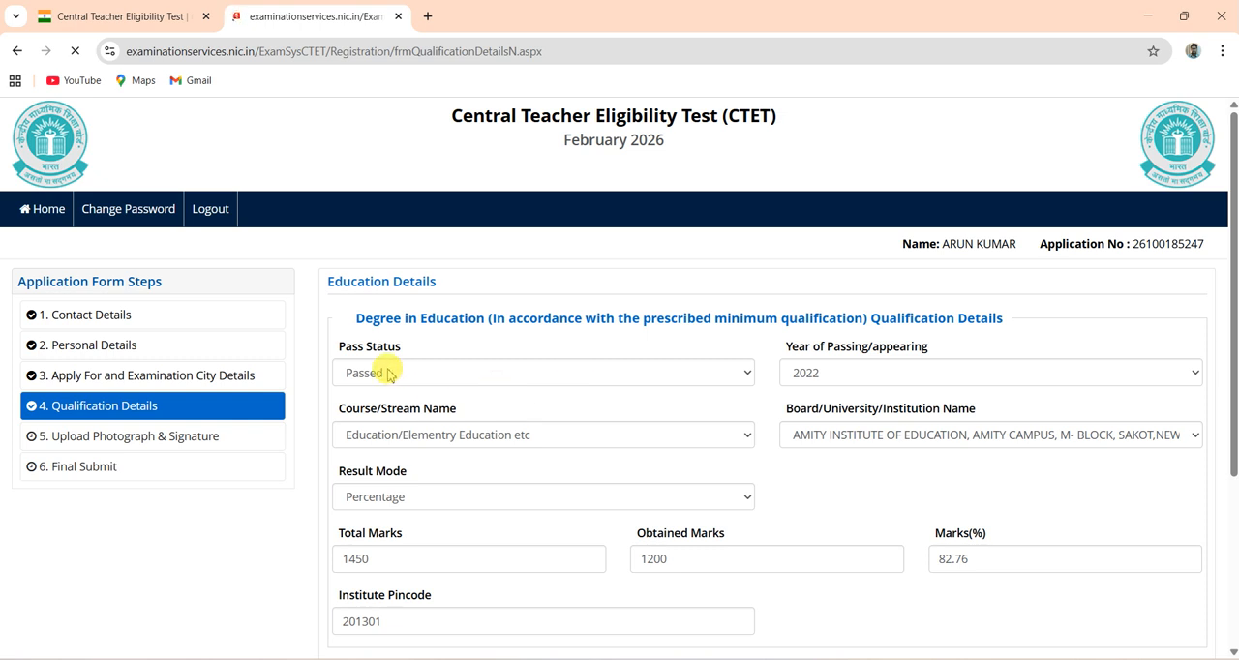
click(568, 378)
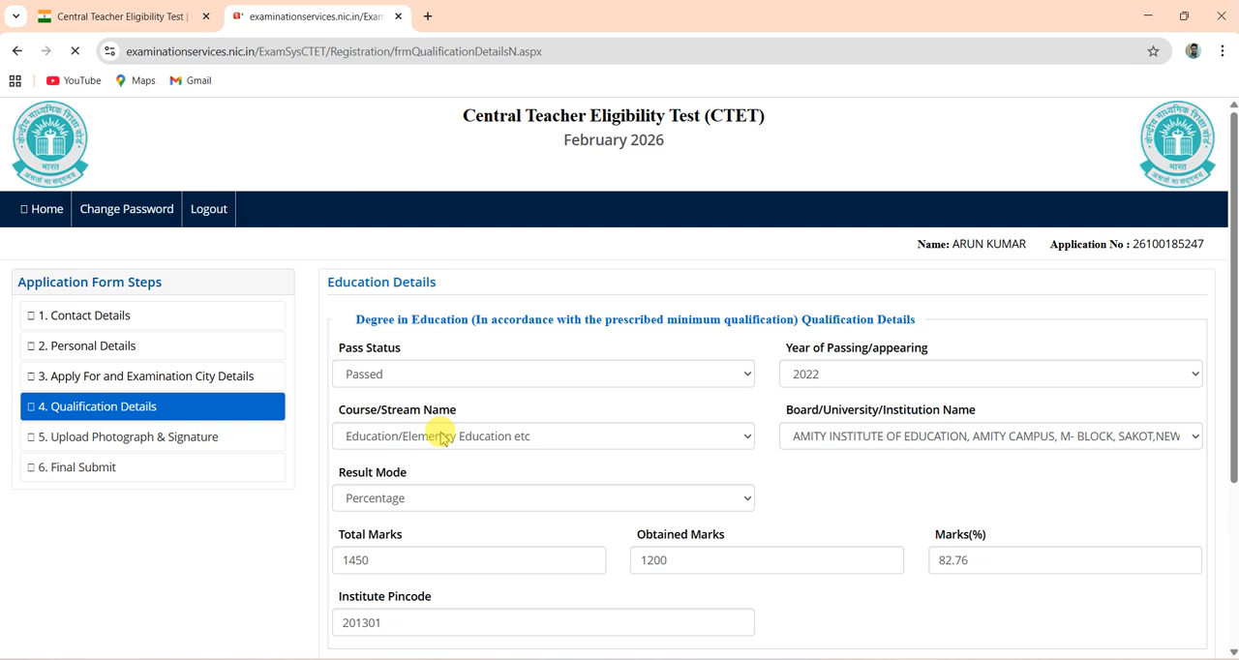
click(405, 440)
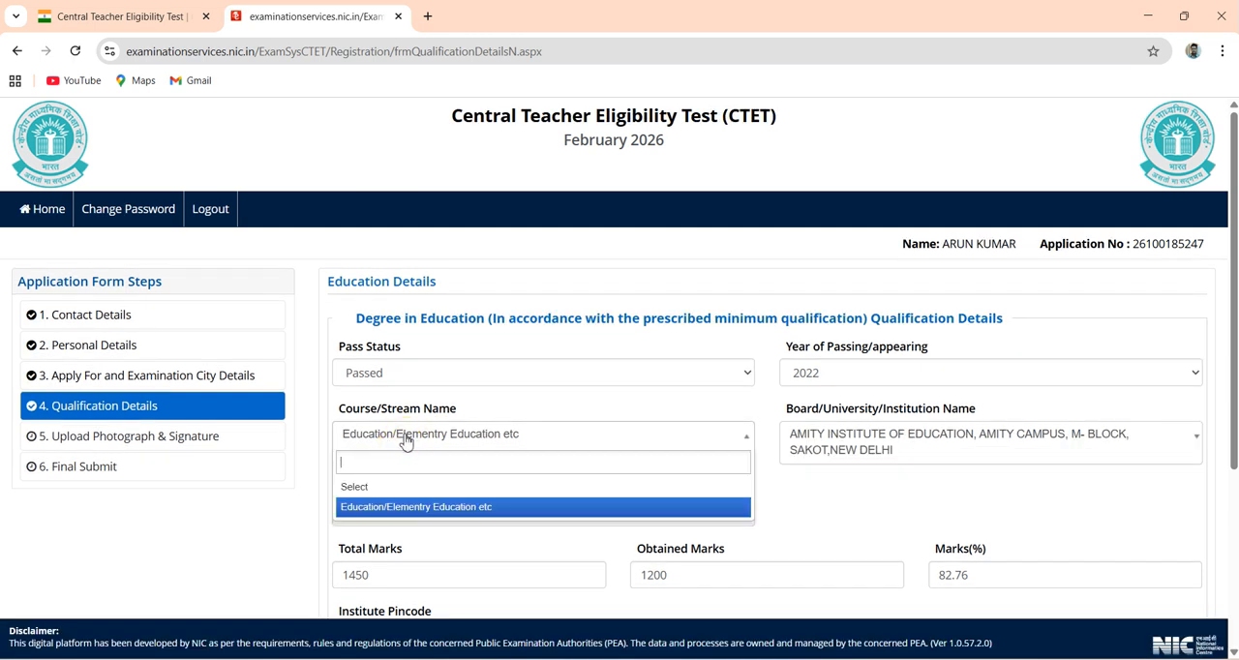
click(405, 440)
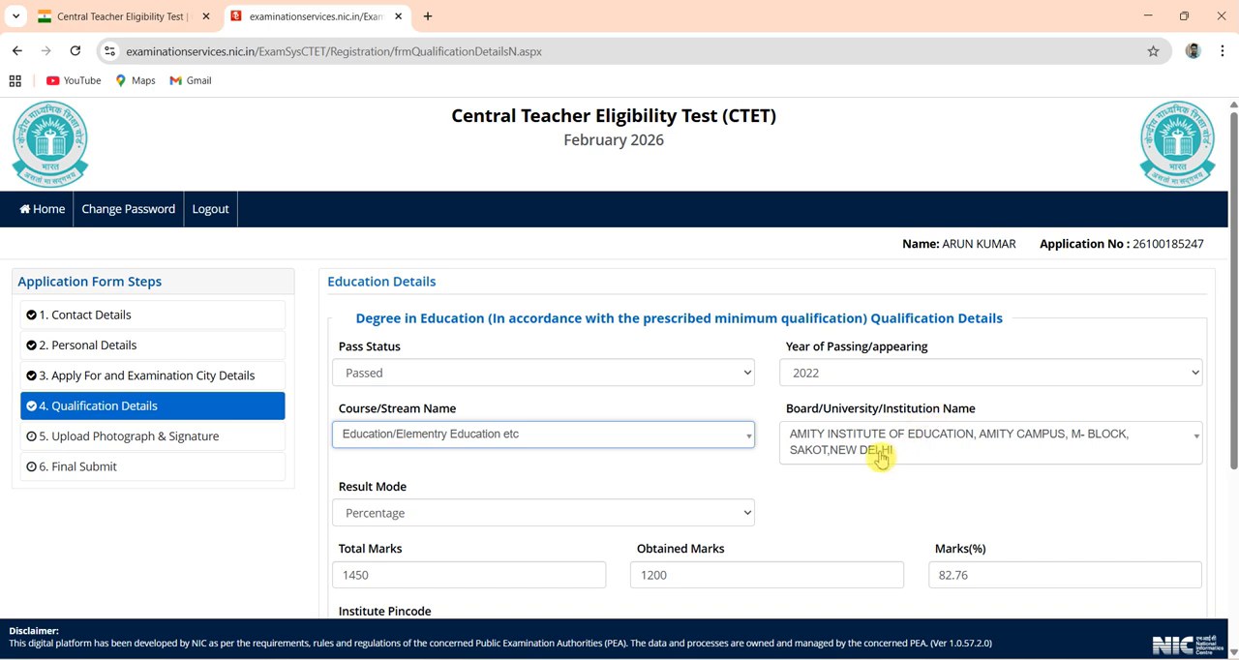
click(832, 505)
scroll(833, 505, down, 3)
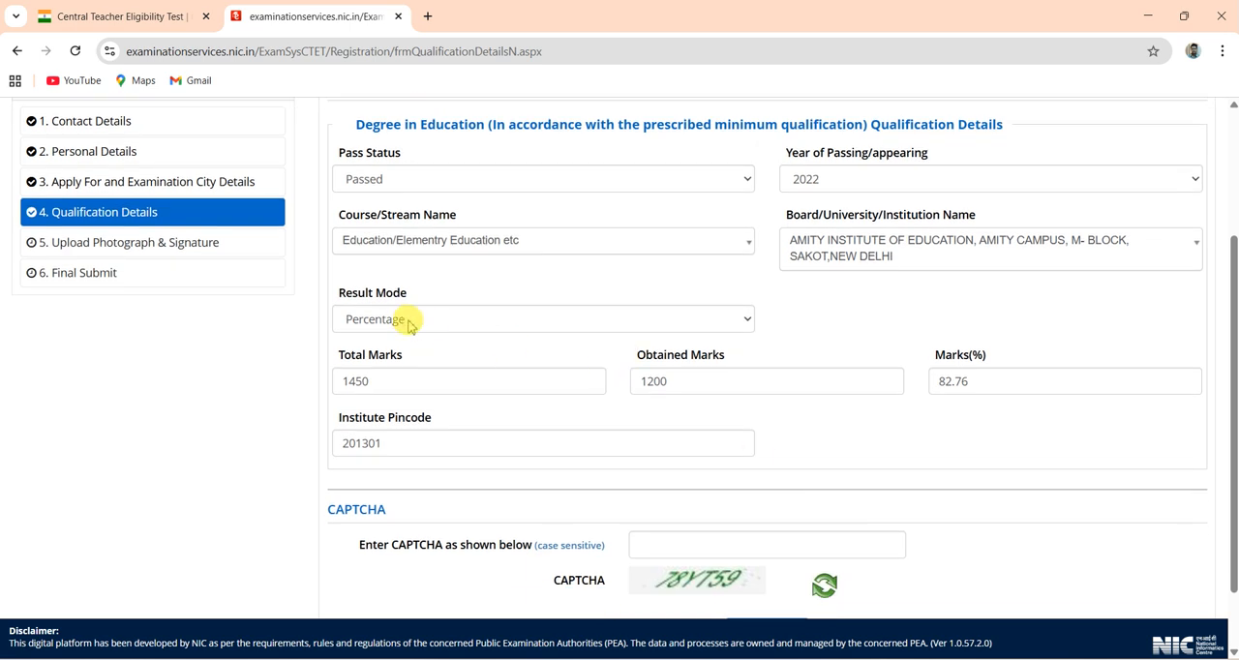
- Choose Percentage as the Result Mode for the Degree in Education qualification
click(396, 321)
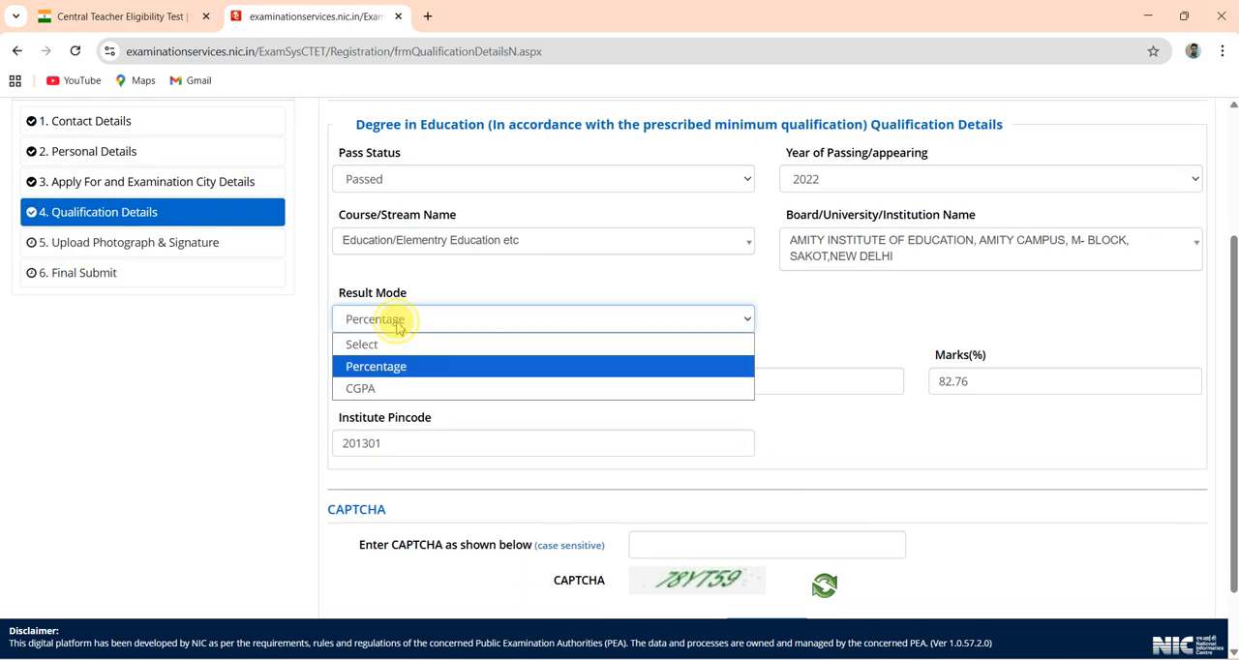
click(370, 375)
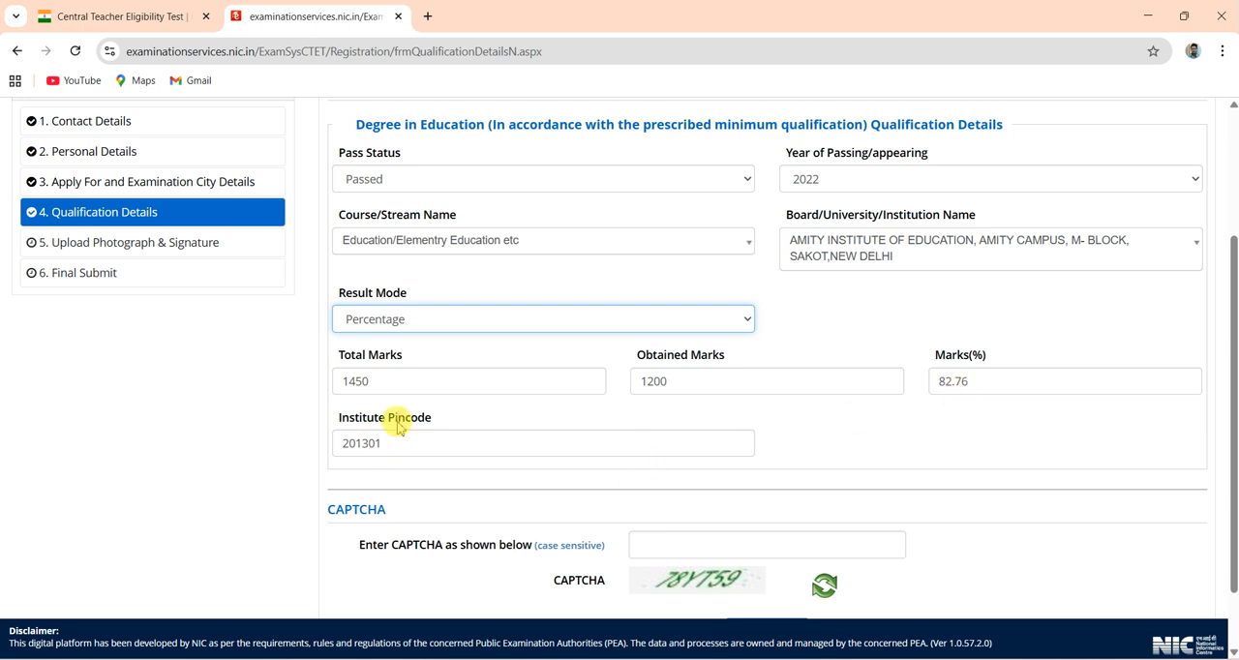
click(830, 453)
scroll(829, 453, down, 2)
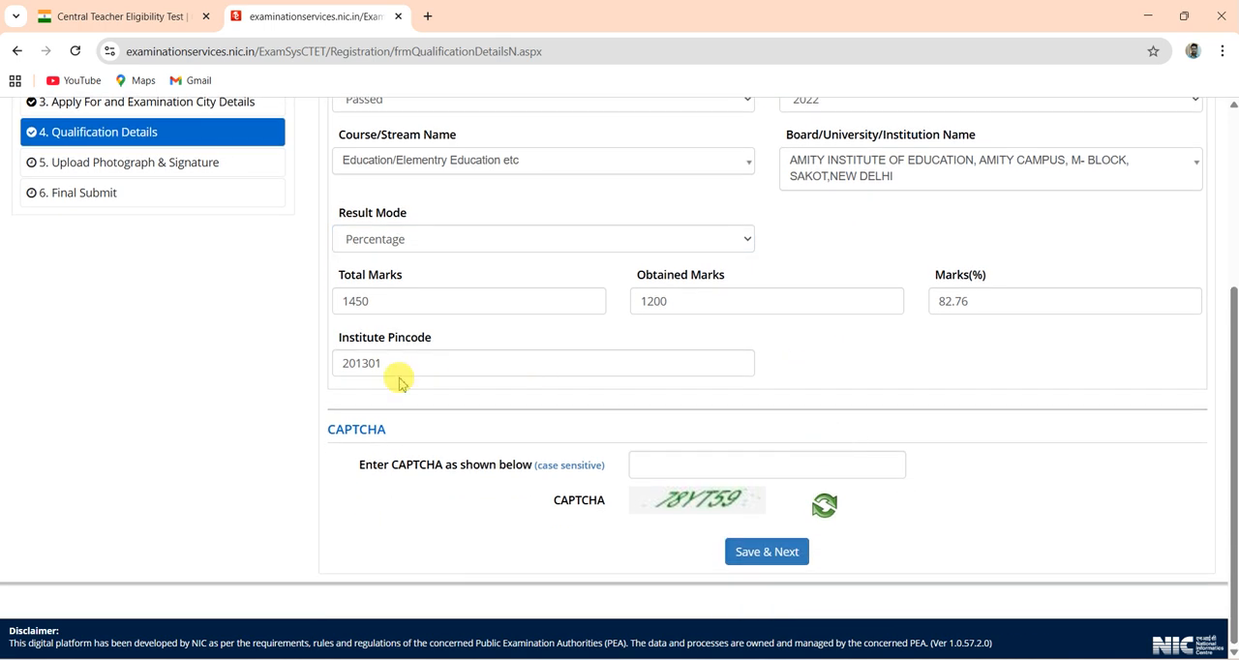
- Enter the displayed CAPTCHA code, save the Qualification Details section and confirm its submission
click(703, 472)
text(78YT)
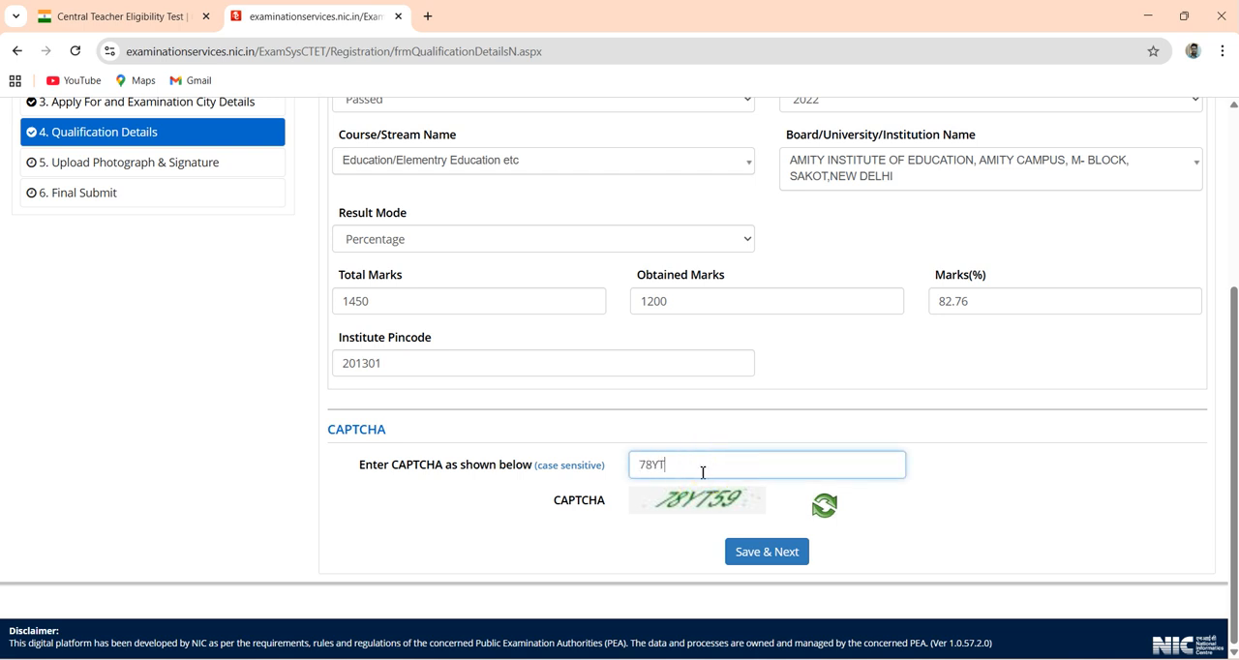
click(772, 551)
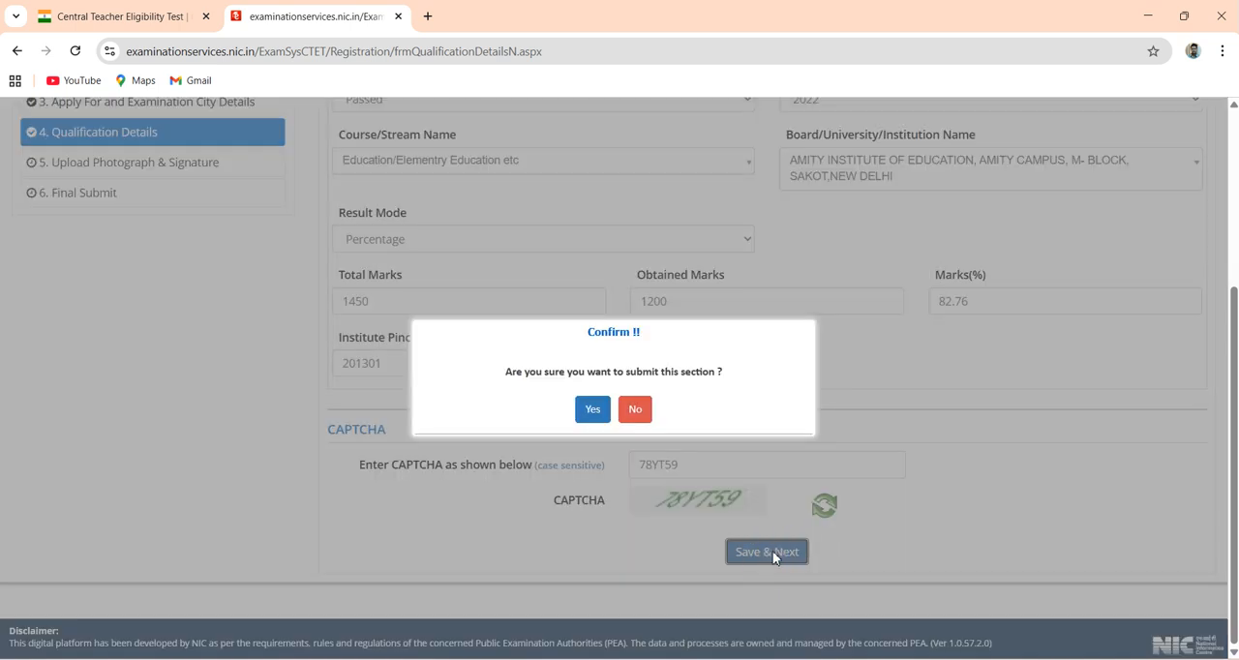
click(594, 413)
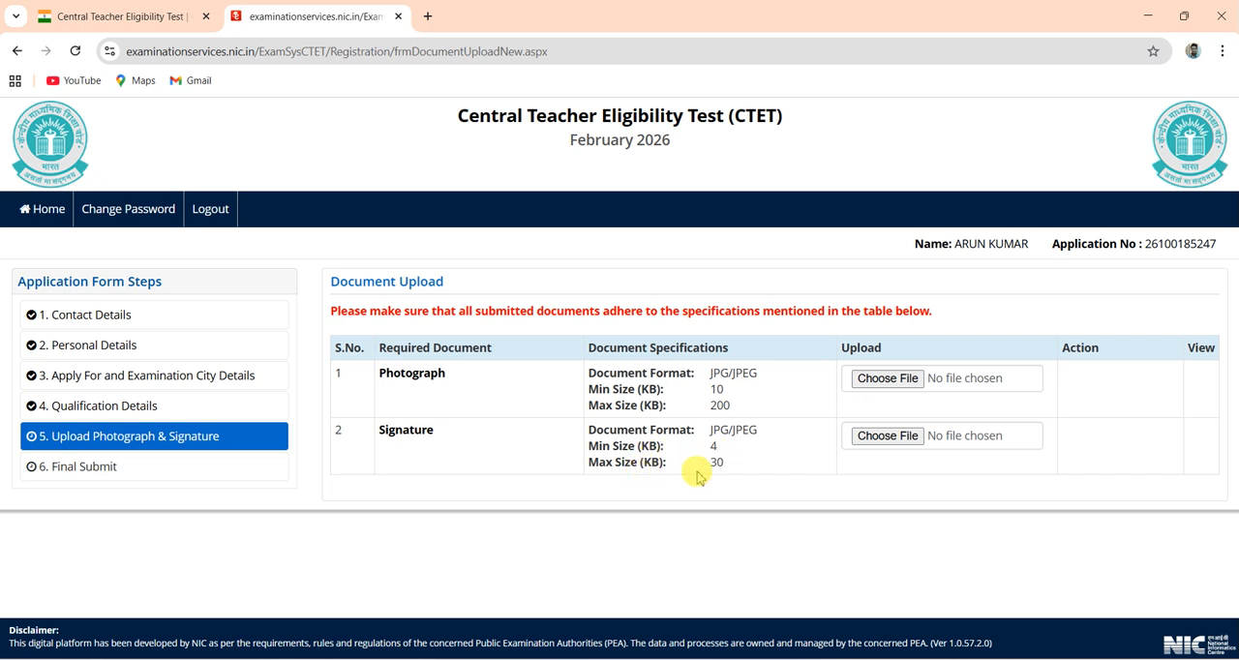
click(883, 385)
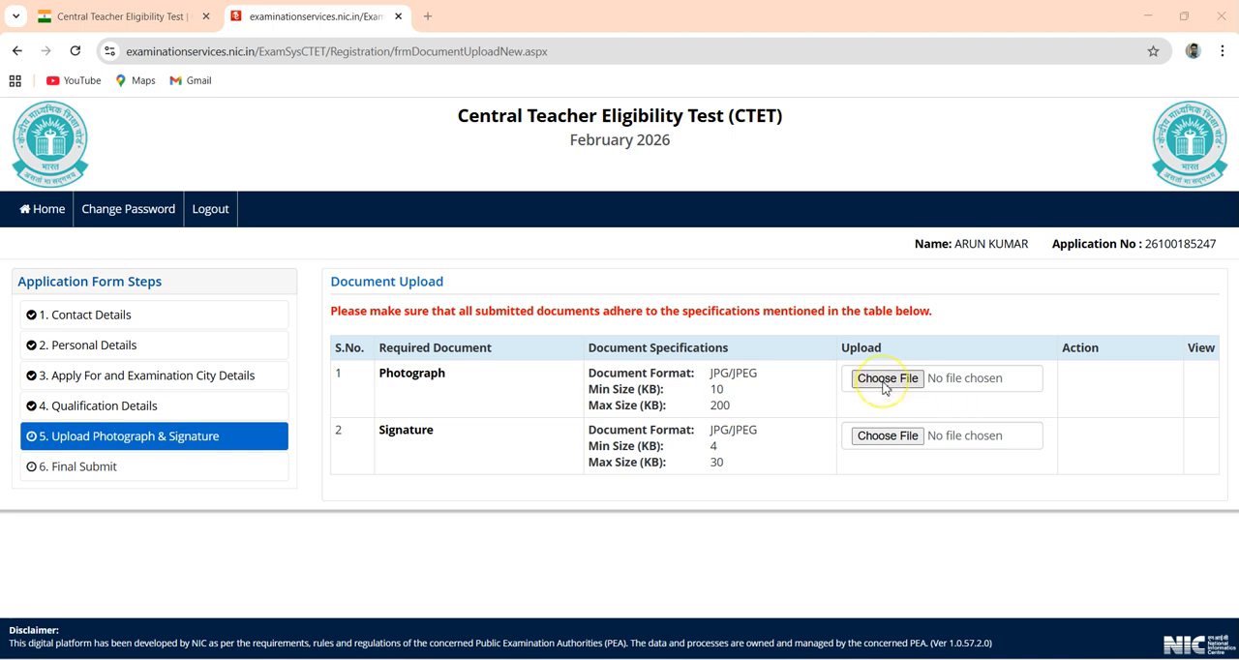
key(Escape)
key(alt+Tab)
key(alt+Tab)
key(alt+Tab)
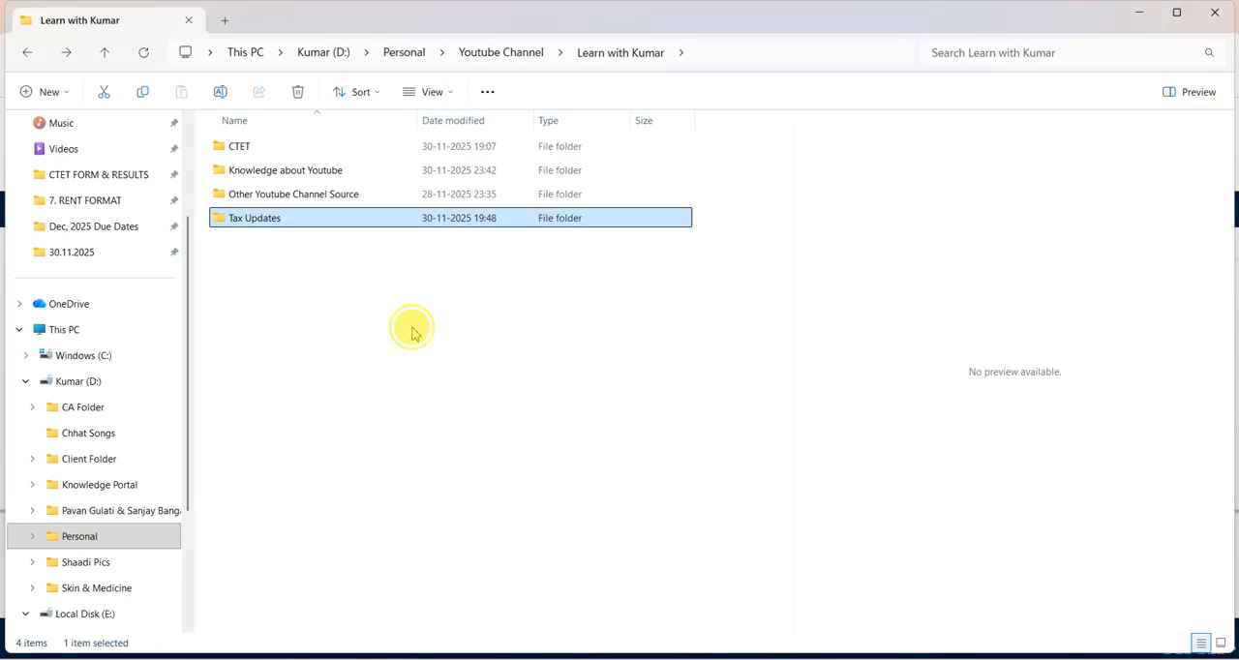
key(Up)
key(Up)
key(alt+Tab)
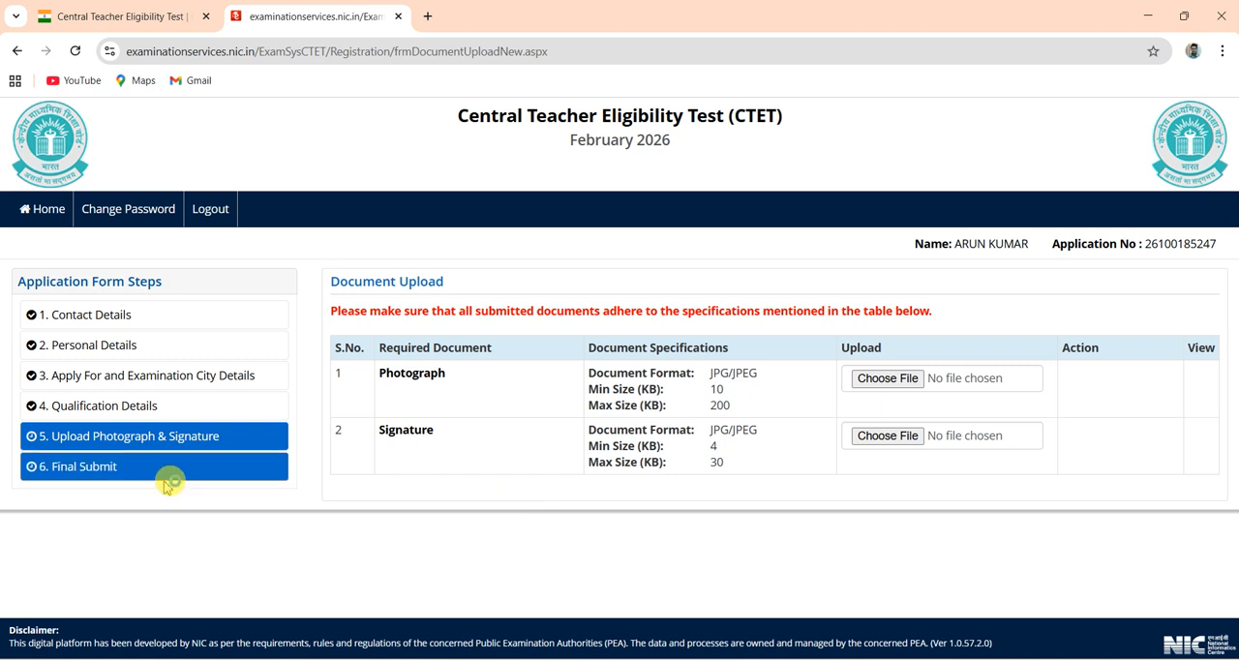
- Try to open the Final Submit step, and return to the candidate home page
click(134, 468)
click(101, 468)
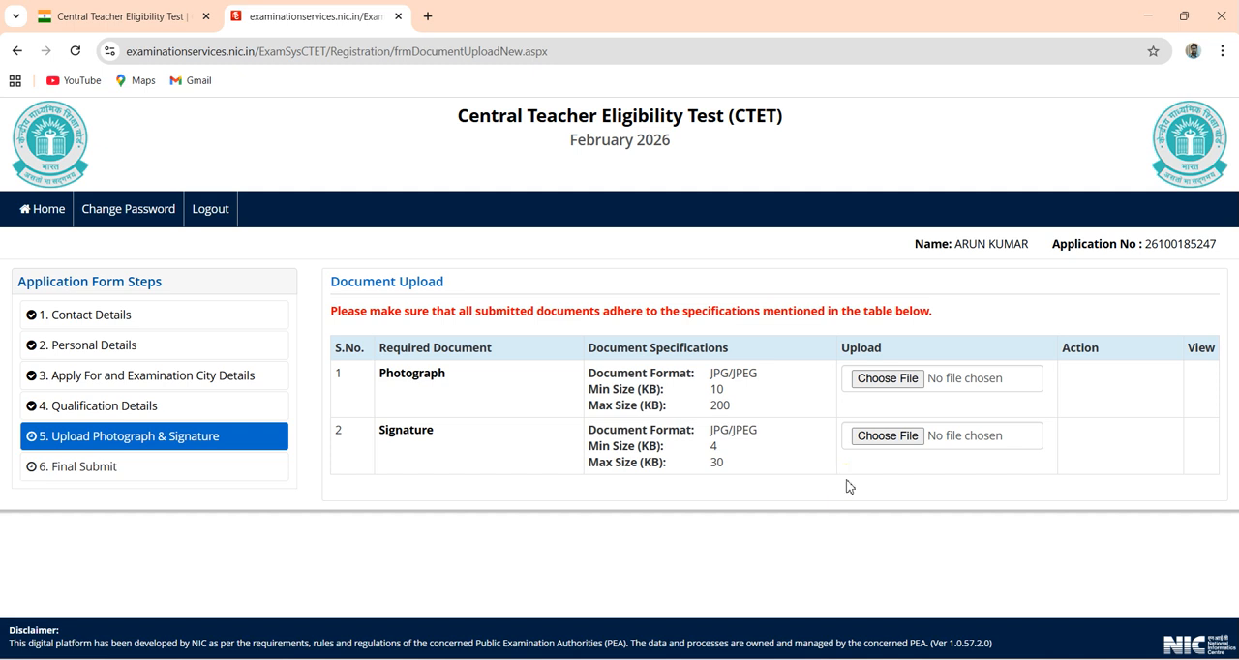
click(48, 213)
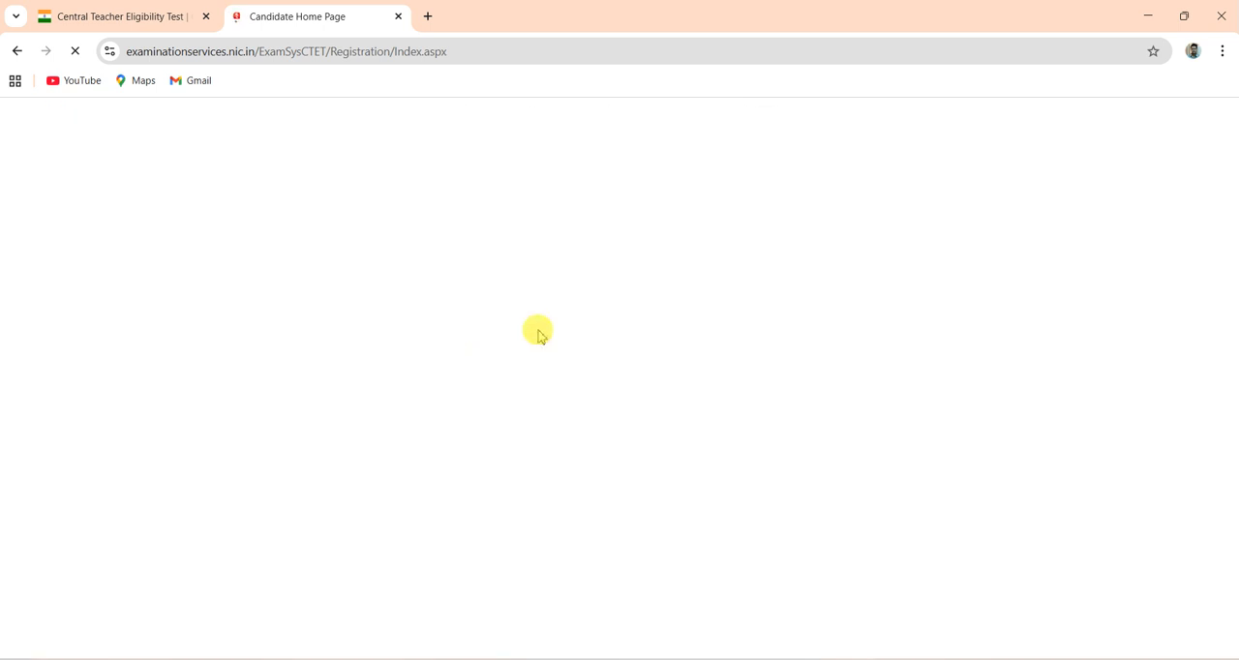